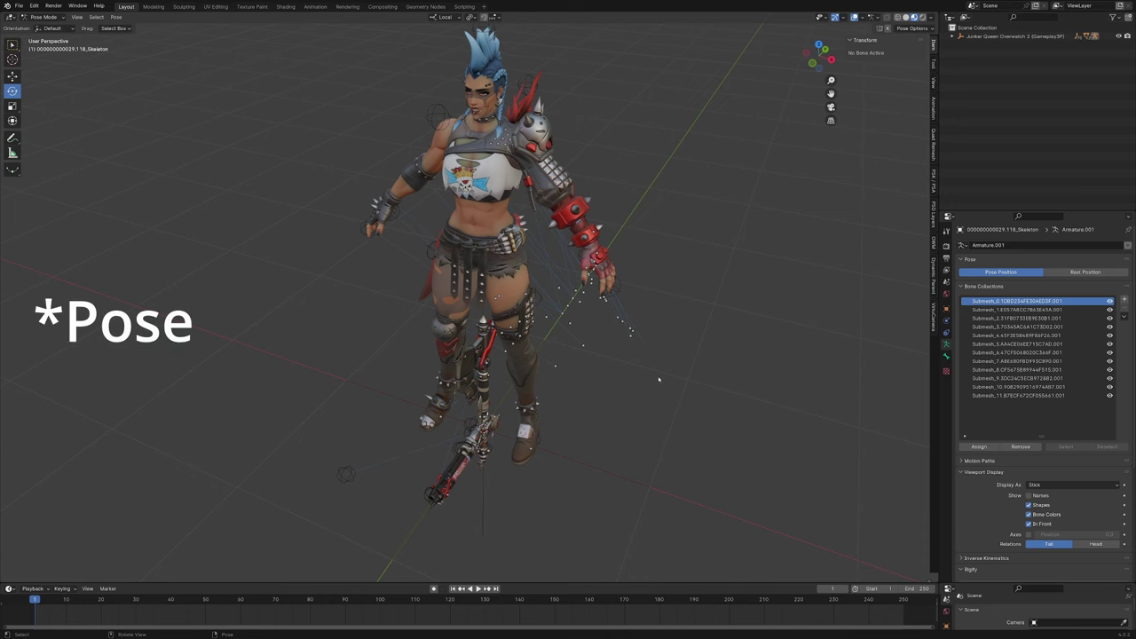
Select all of the armature's bones in Pose Mode and rotate them 90° about the X axis
{"action": "key", "text": "ctrl+Tab"}
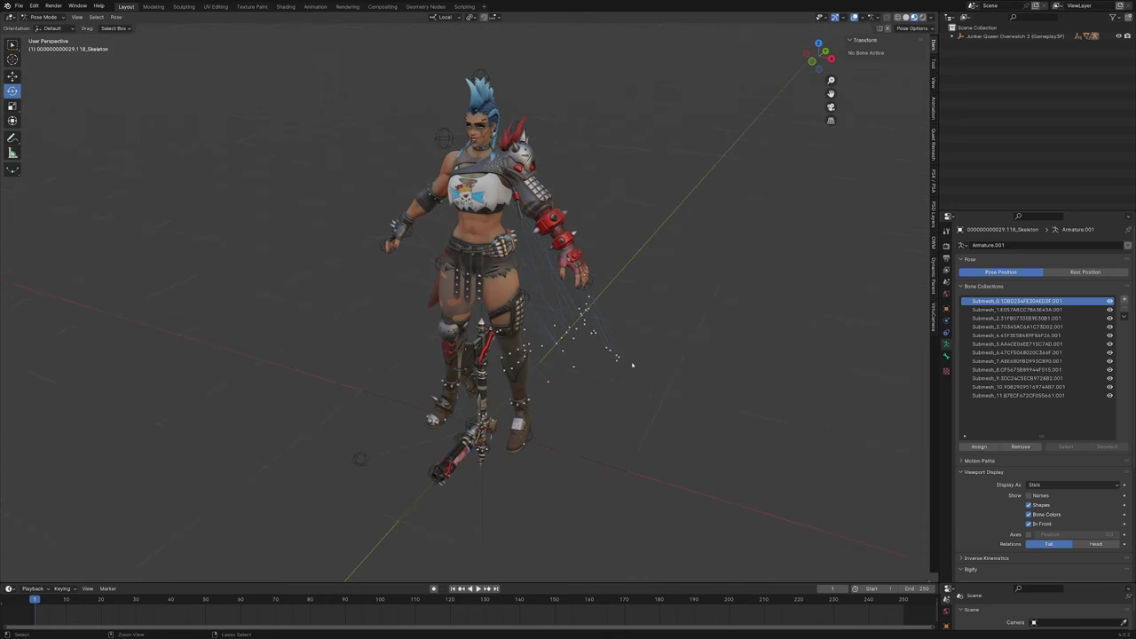
{"action": "key", "text": "ctrl+Tab"}
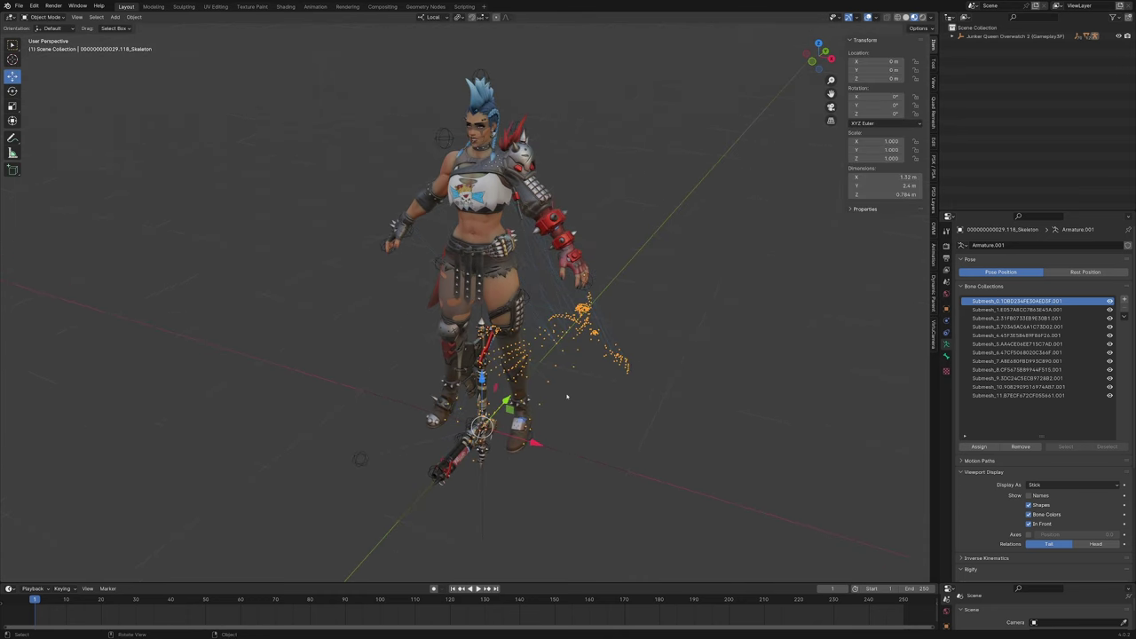
{"action": "key", "text": "ctrl+Tab"}
{"action": "type", "text": "a"}
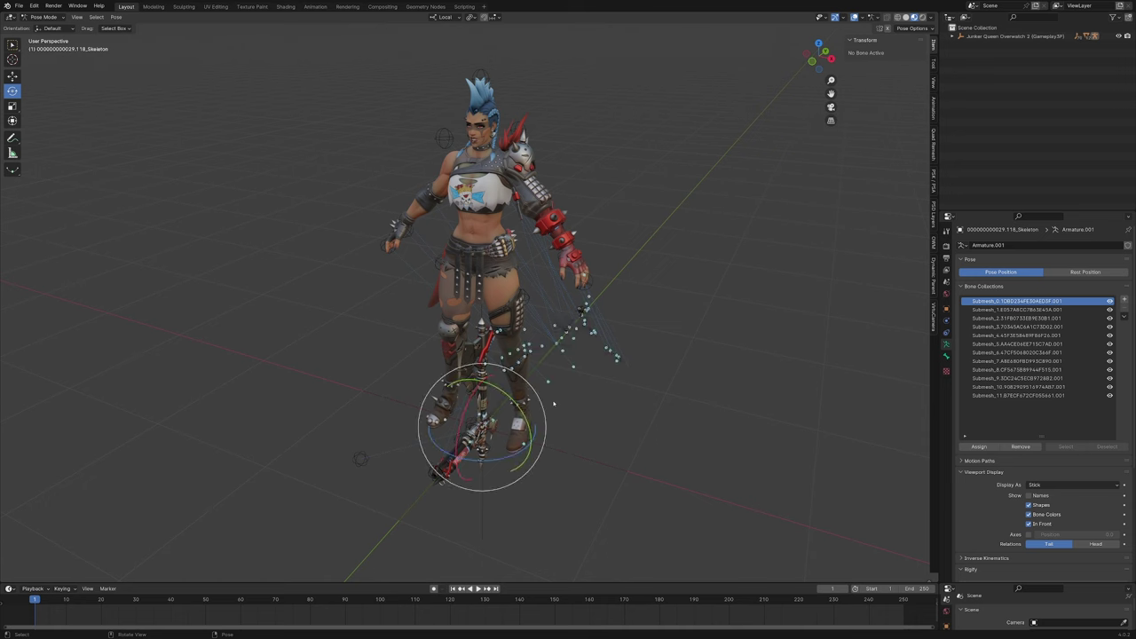
{"action": "type", "text": "rx90"}
{"action": "key", "text": "Return"}
{"action": "scroll", "coordinate": [554, 398], "scroll_direction": "up", "scroll_amount": 1}
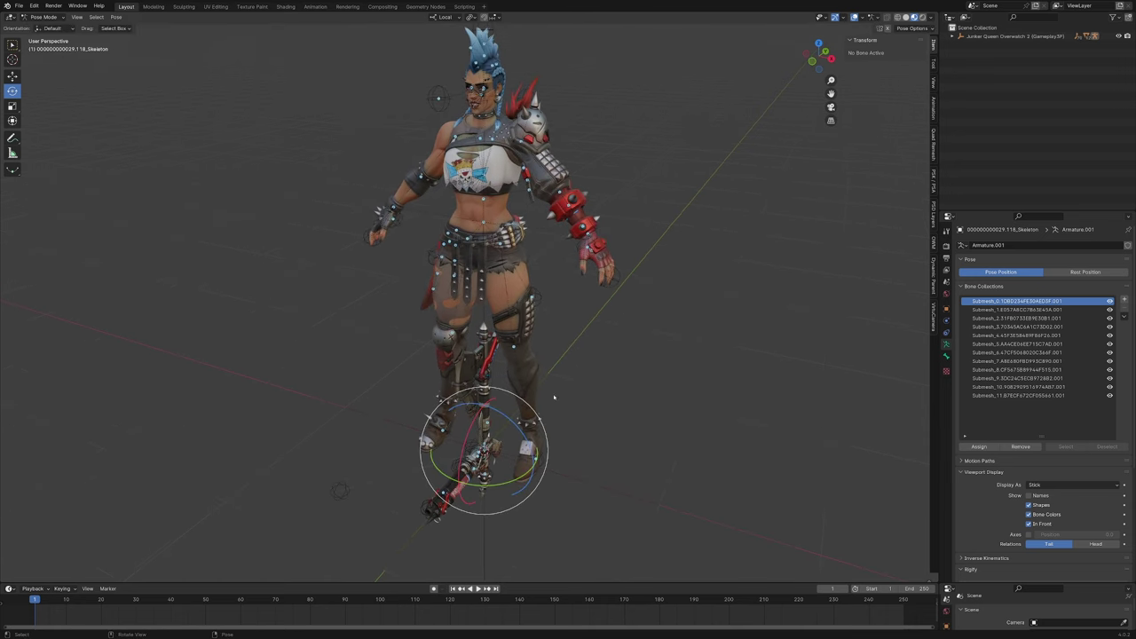
{"action": "key", "text": "g"}
{"action": "right_click", "coordinate": [544, 378]}
{"action": "key", "text": "g"}
{"action": "right_click", "coordinate": [539, 394]}
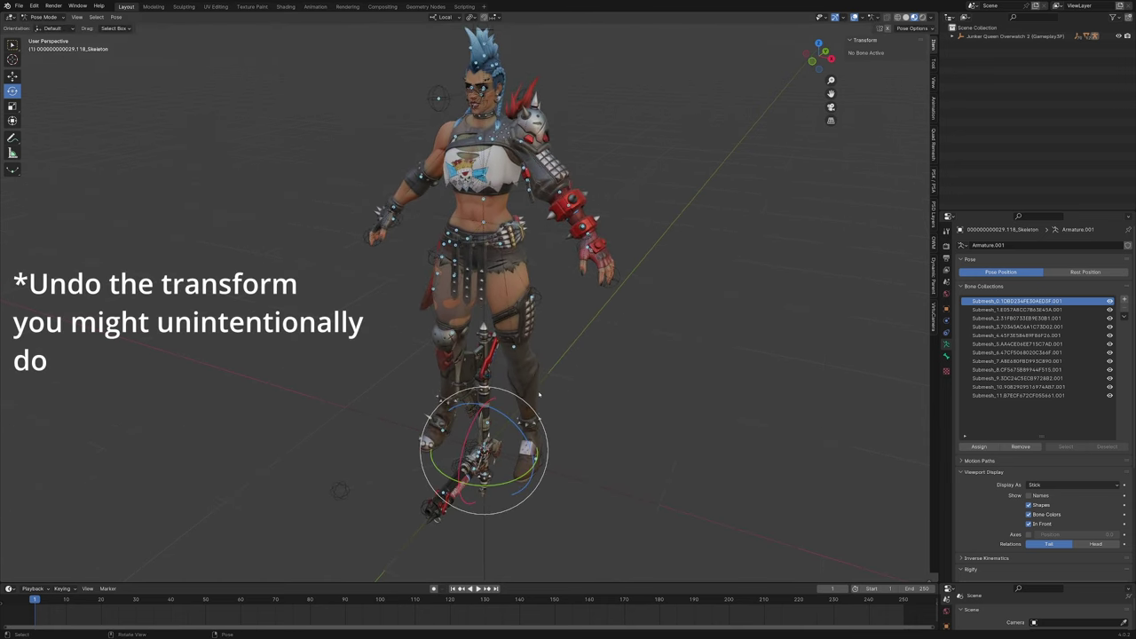
{"action": "middle_click_drag", "start_coordinate": [544, 402], "coordinate": [559, 406]}
{"action": "mouse_move", "coordinate": [455, 355]}
{"action": "middle_mouse_down"}
{"action": "mouse_move", "coordinate": [475, 356]}
{"action": "mouse_move", "coordinate": [451, 354]}
{"action": "middle_mouse_up"}
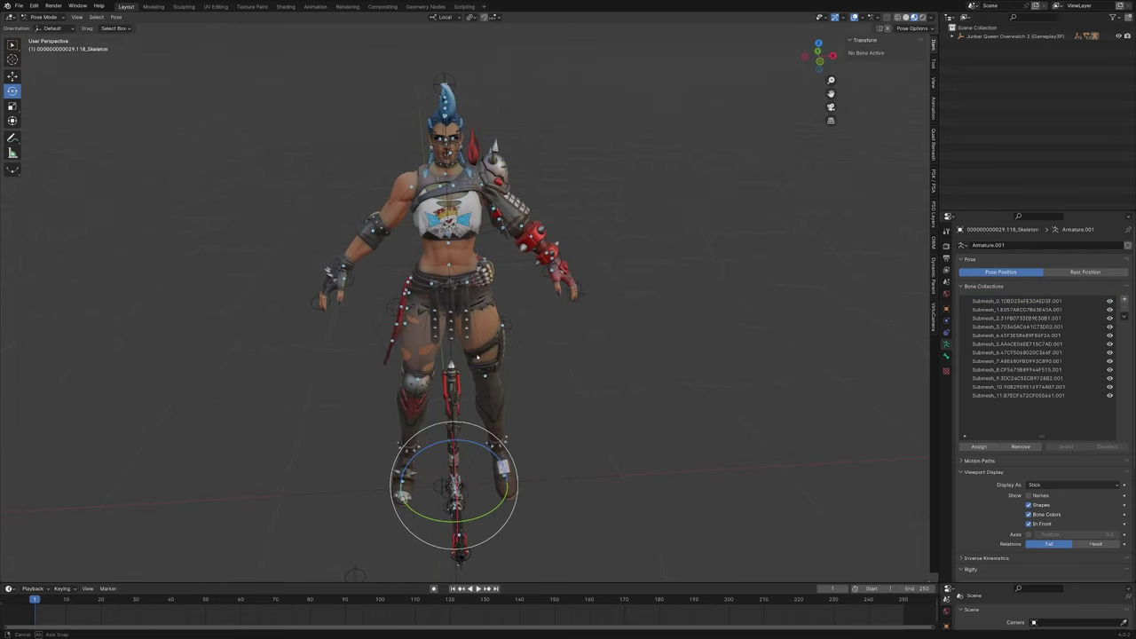
Select the character's waist bone and try to rotate it
{"action": "scroll", "coordinate": [454, 355], "scroll_direction": "up", "scroll_amount": 3}
{"action": "left_click", "coordinate": [473, 249]}
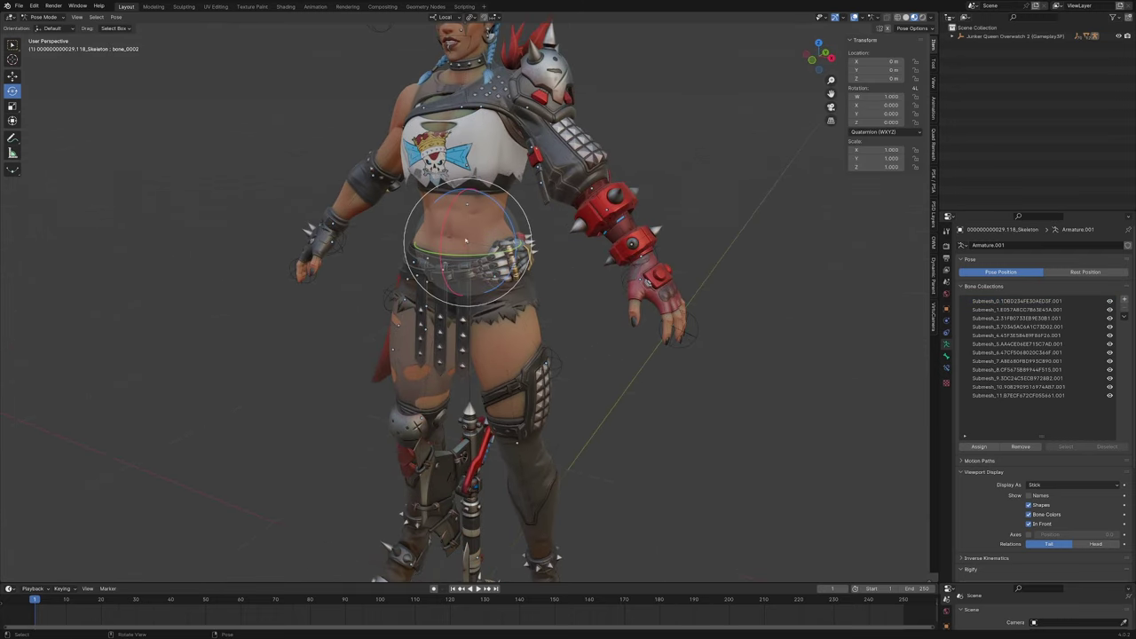
{"action": "middle_click_drag", "start_coordinate": [474, 258], "coordinate": [507, 268]}
{"action": "key", "text": "r"}
{"action": "right_click", "coordinate": [497, 298]}
Examine the bones on the character's torso and arms, and those across the whole body
{"action": "middle_click_drag", "start_coordinate": [321, 121], "coordinate": [465, 237], "text": "shift"}
{"action": "scroll", "coordinate": [383, 221], "scroll_direction": "up", "scroll_amount": 1}
{"action": "middle_click_drag", "start_coordinate": [464, 237], "coordinate": [511, 225]}
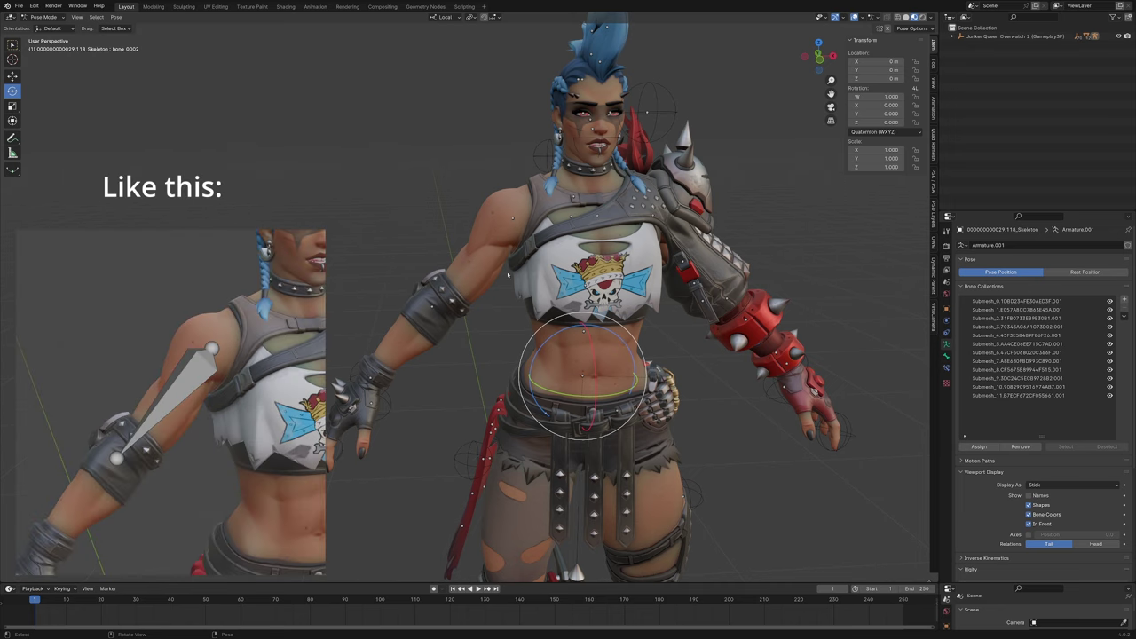
{"action": "scroll", "coordinate": [513, 275], "scroll_direction": "down", "scroll_amount": 2}
{"action": "scroll", "coordinate": [443, 311], "scroll_direction": "up", "scroll_amount": 3}
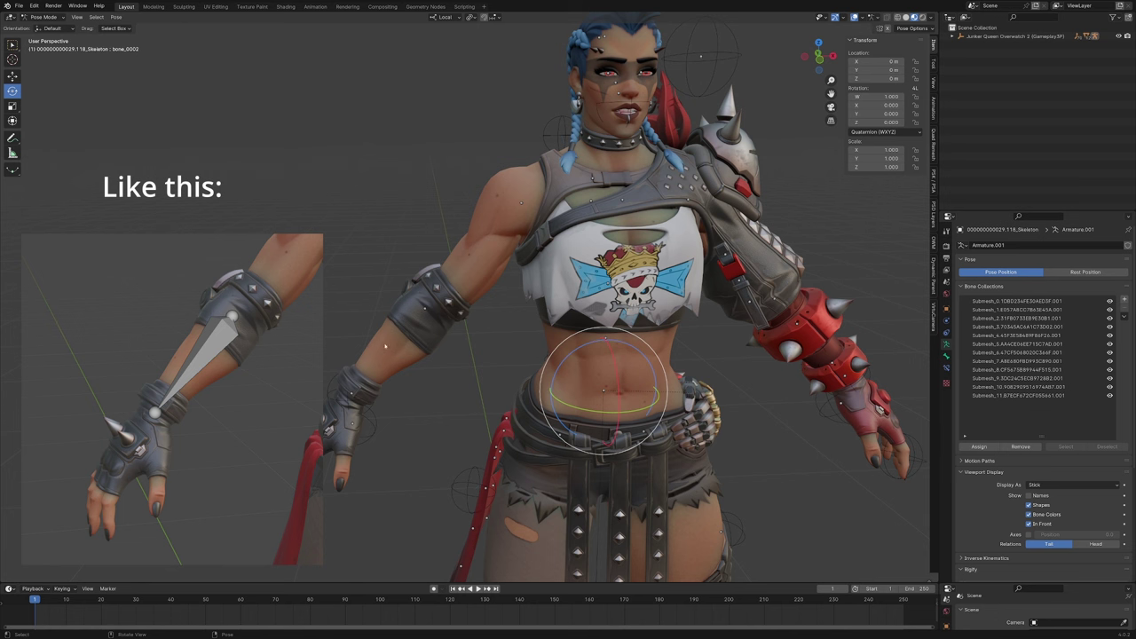
{"action": "middle_click_drag", "start_coordinate": [405, 363], "coordinate": [467, 222], "text": "shift"}
{"action": "scroll", "coordinate": [379, 458], "scroll_direction": "down", "scroll_amount": 4}
{"action": "scroll", "coordinate": [466, 220], "scroll_direction": "up", "scroll_amount": 2}
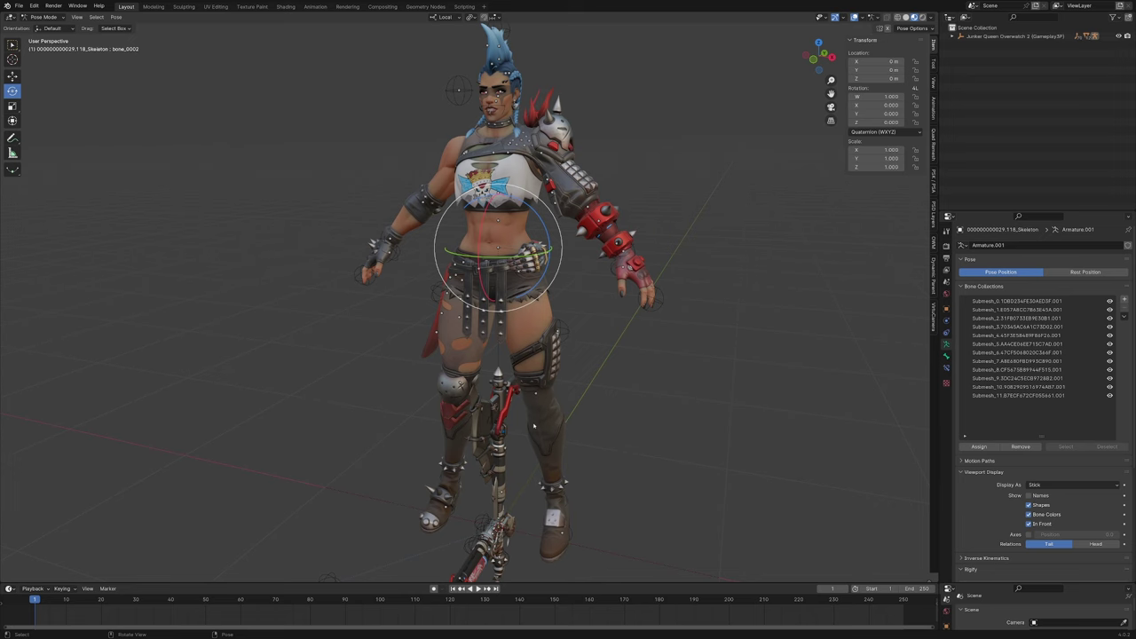
{"action": "scroll", "coordinate": [534, 427], "scroll_direction": "down", "scroll_amount": 2}
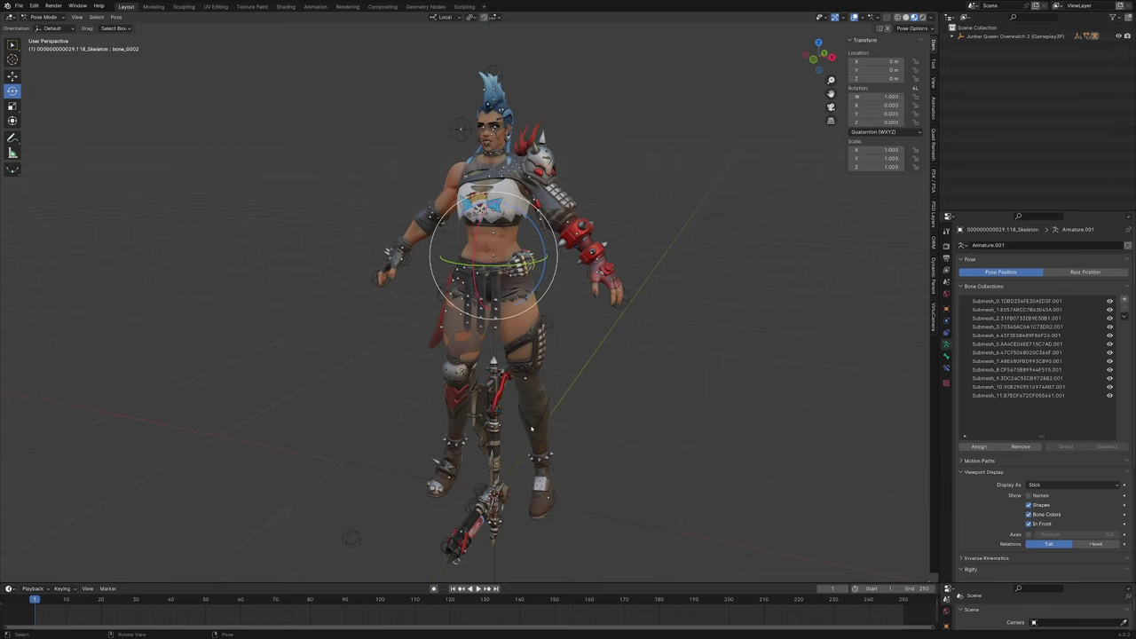
Examine the armature's full bone layout in Edit Mode and return to Pose Mode
{"action": "key", "text": "Tab"}
{"action": "scroll", "coordinate": [494, 373], "scroll_direction": "up", "scroll_amount": 2}
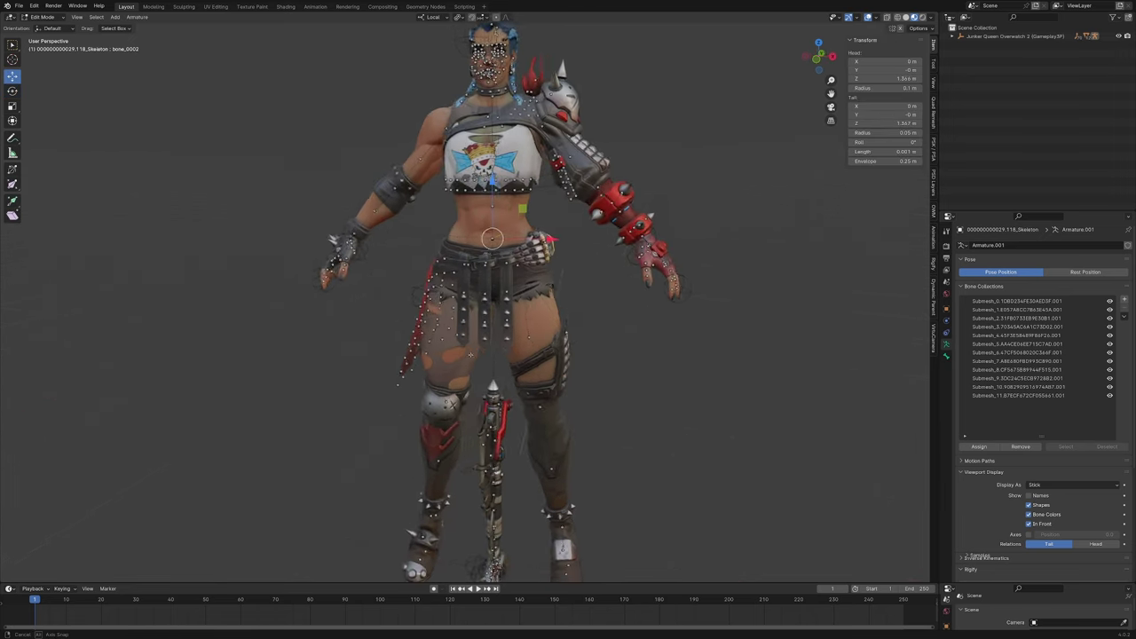
{"action": "middle_click_drag", "start_coordinate": [435, 368], "coordinate": [524, 353]}
{"action": "key", "text": "Tab"}
{"action": "scroll", "coordinate": [577, 363], "scroll_direction": "down", "scroll_amount": 2}
{"action": "scroll", "coordinate": [444, 284], "scroll_direction": "up", "scroll_amount": 2}
Select the character's right forearm bone and examine its bone collections and viewport display colors in the bone properties
{"action": "left_click", "coordinate": [361, 215]}
{"action": "left_click", "coordinate": [360, 209]}
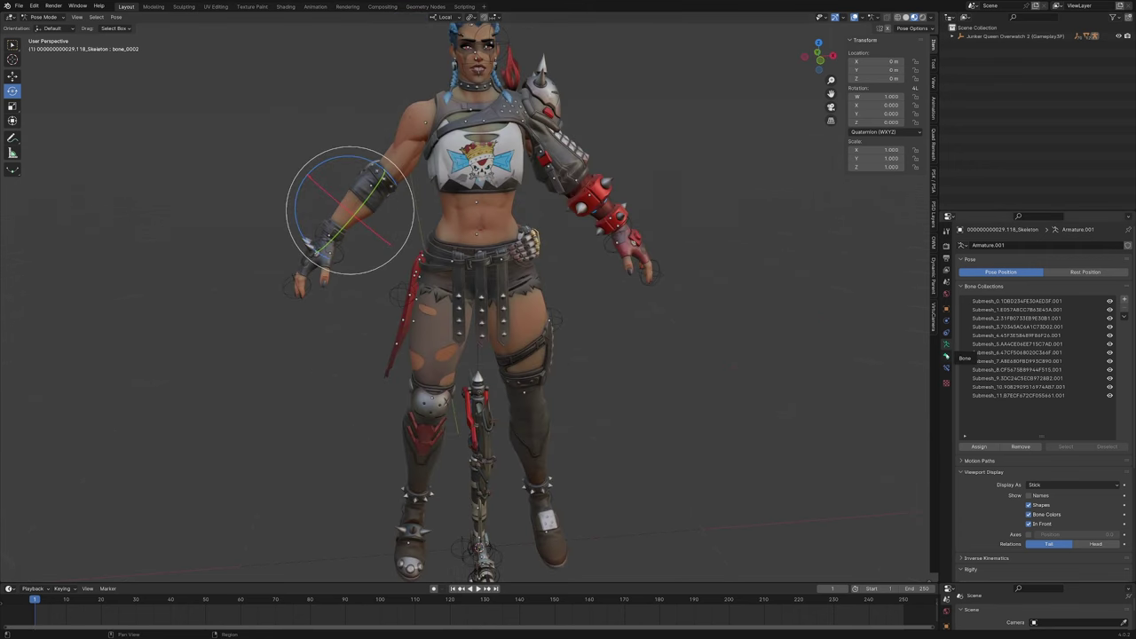
{"action": "left_click", "coordinate": [947, 357]}
{"action": "scroll", "coordinate": [1031, 412], "scroll_direction": "down", "scroll_amount": 7}
{"action": "scroll", "coordinate": [382, 231], "scroll_direction": "up", "scroll_amount": 3}
{"action": "middle_click_drag", "start_coordinate": [325, 202], "coordinate": [357, 237], "text": "shift"}
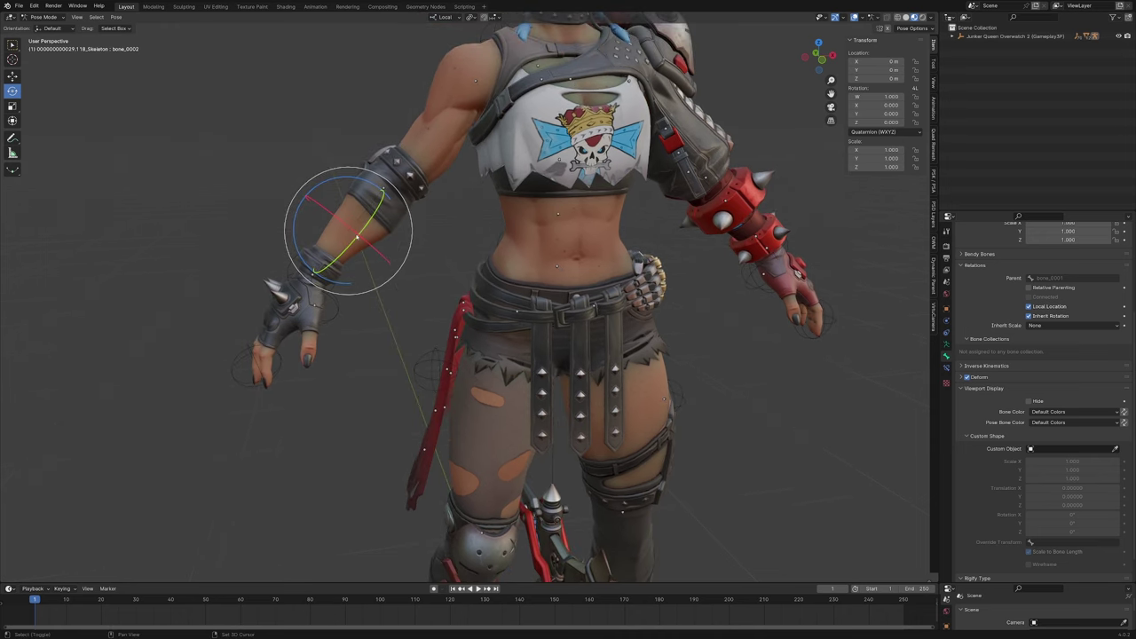
{"action": "left_click", "coordinate": [348, 232]}
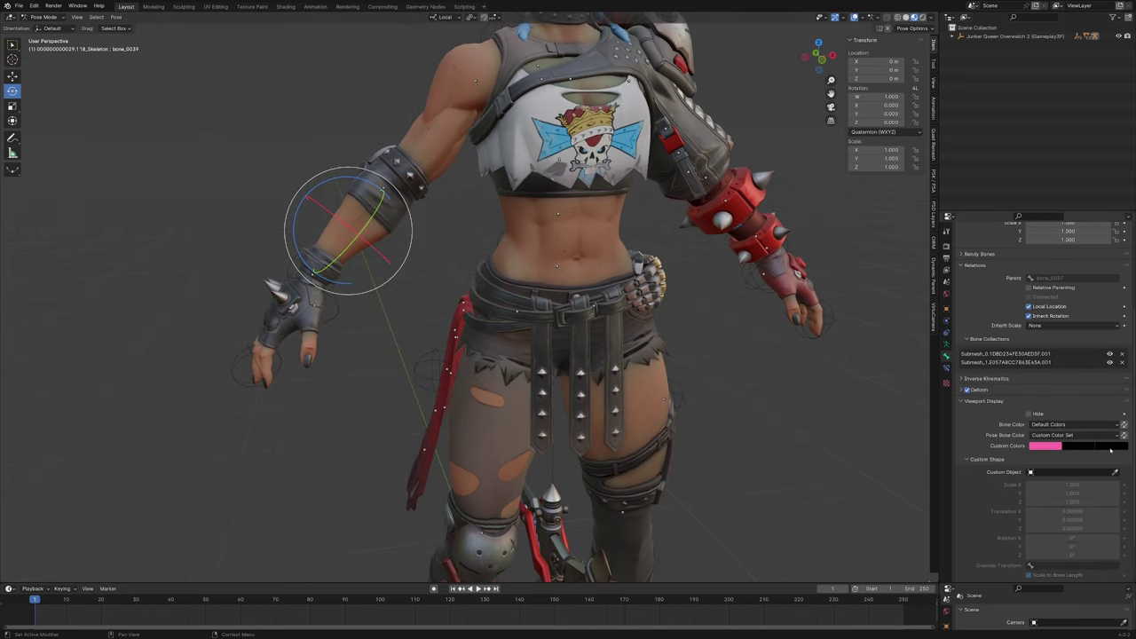
{"action": "scroll", "coordinate": [619, 345], "scroll_direction": "down", "scroll_amount": 3}
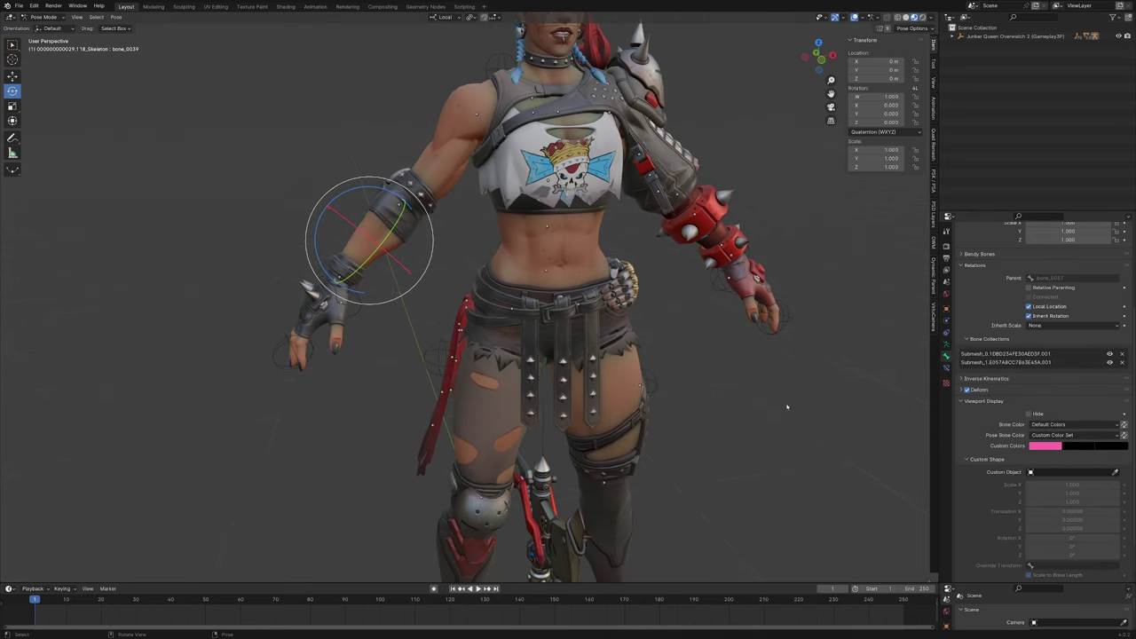
{"action": "scroll", "coordinate": [619, 344], "scroll_direction": "down", "scroll_amount": 1}
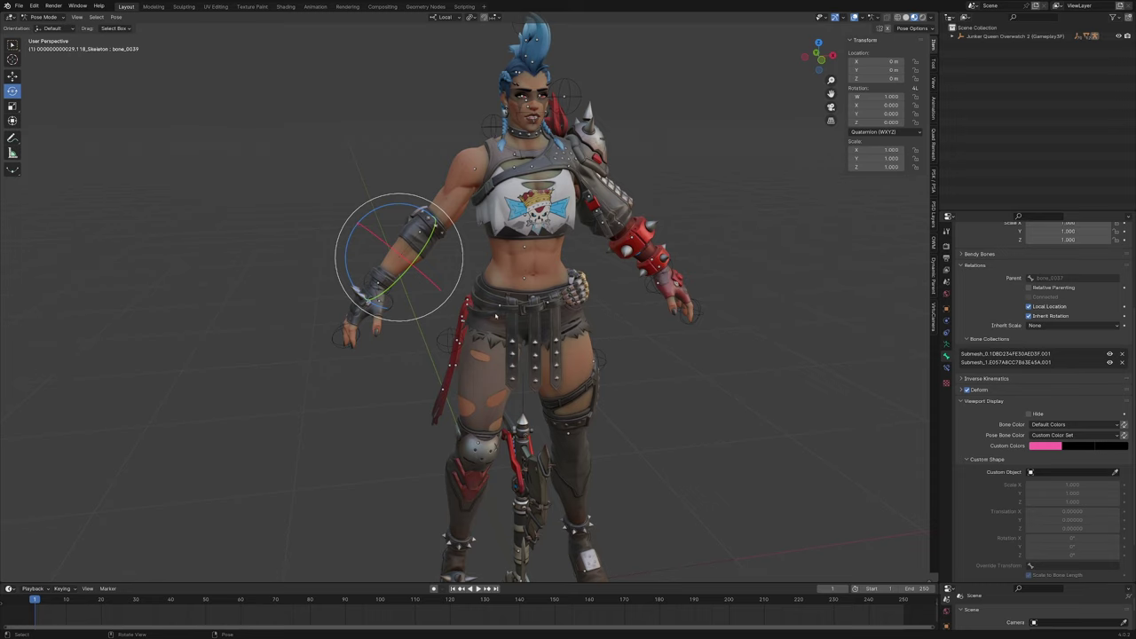
Try to rotate the character's right arm from its shoulder bone
{"action": "left_click", "coordinate": [475, 169]}
{"action": "key", "text": "r"}
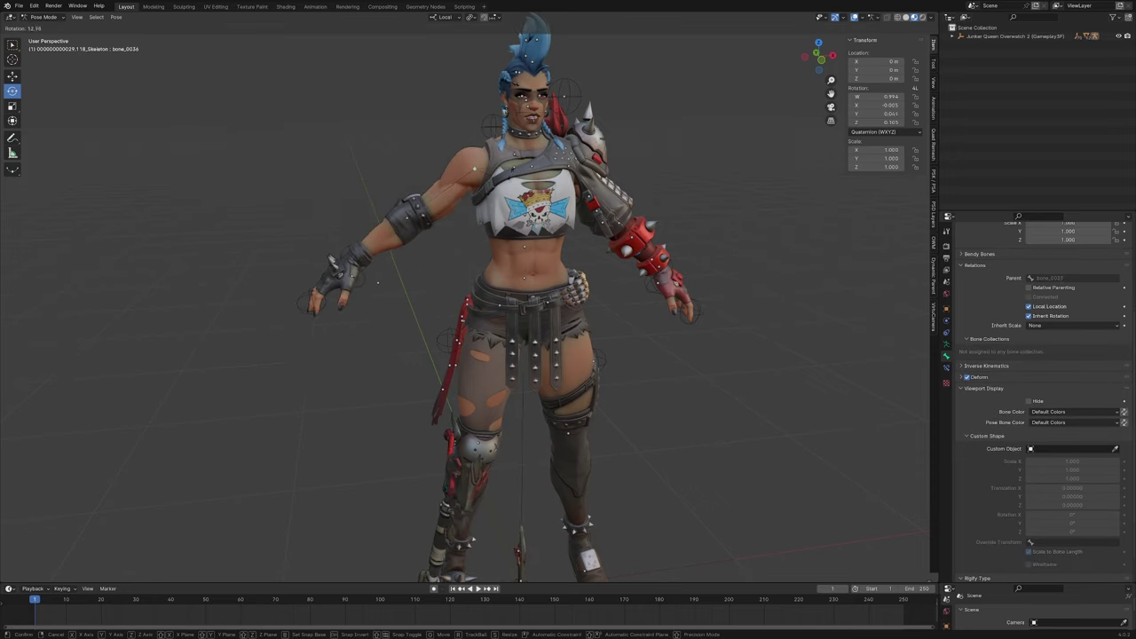
{"action": "right_click", "coordinate": [450, 197]}
Try to rotate the bone in the middle of the right upper arm, and undo the rotation
{"action": "left_click", "coordinate": [448, 208]}
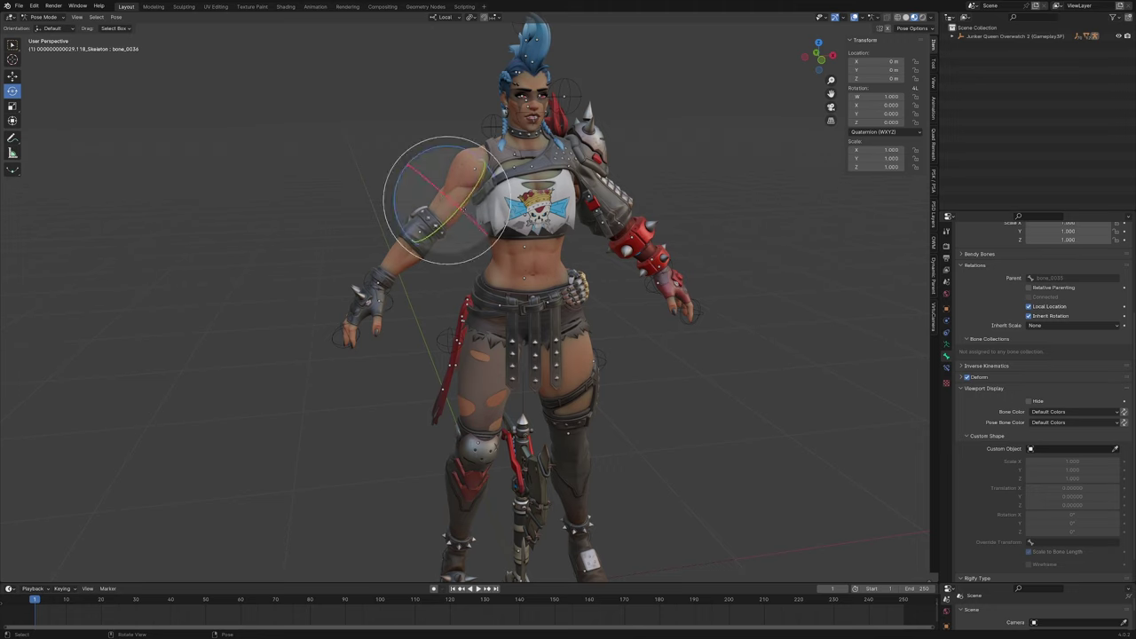
{"action": "key", "text": "g"}
{"action": "key", "text": "r"}
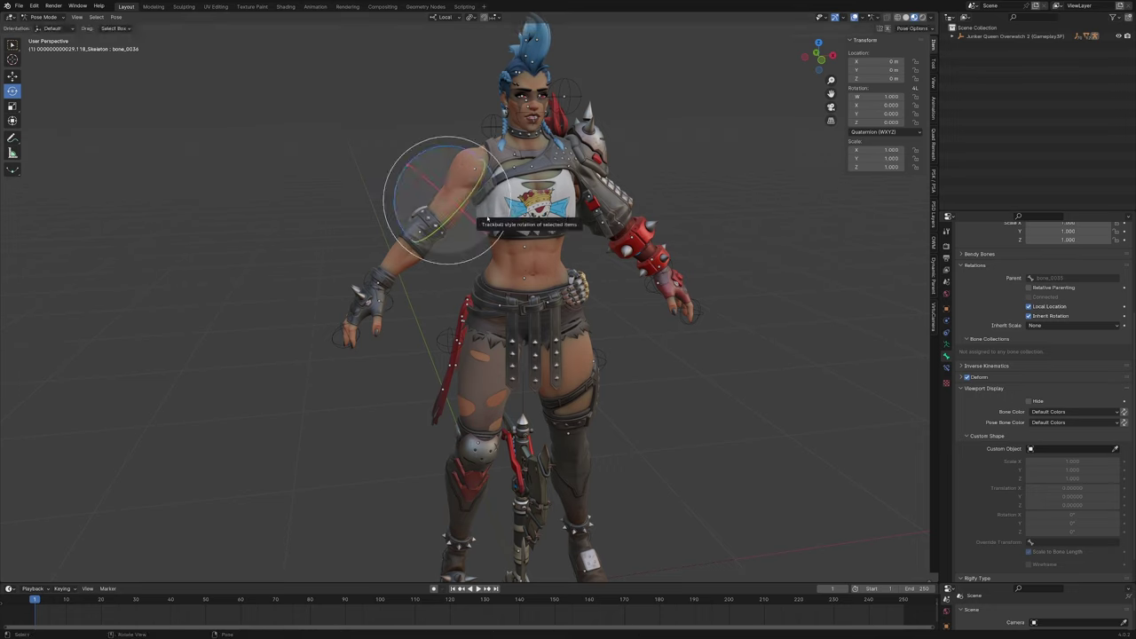
{"action": "left_click", "coordinate": [435, 272]}
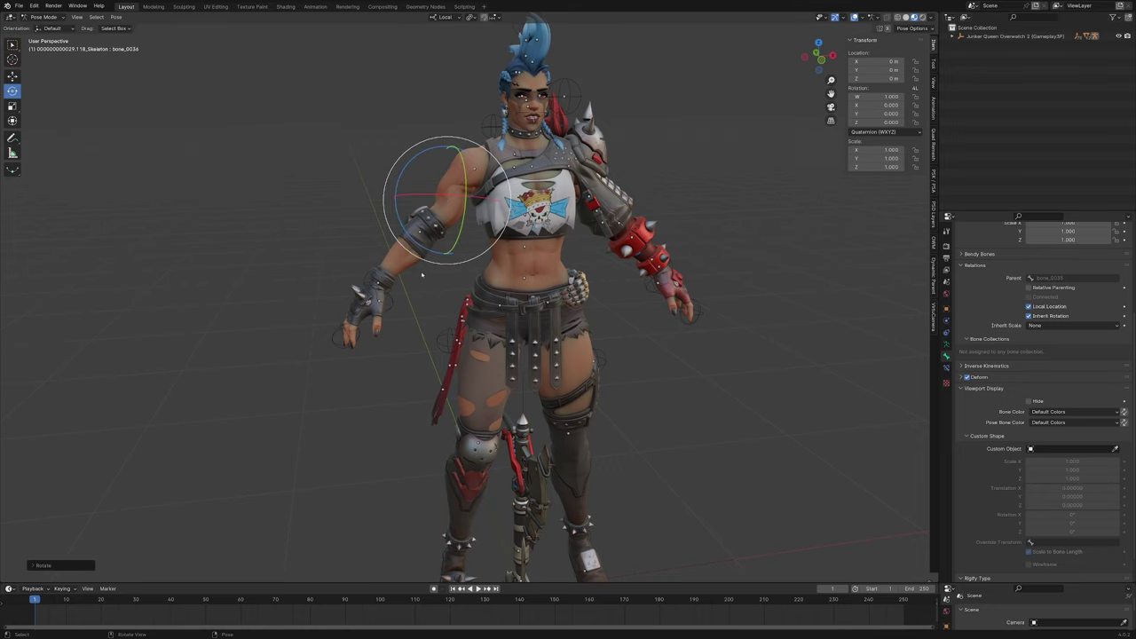
{"action": "key", "text": "ctrl+z"}
{"action": "left_click", "coordinate": [413, 265]}
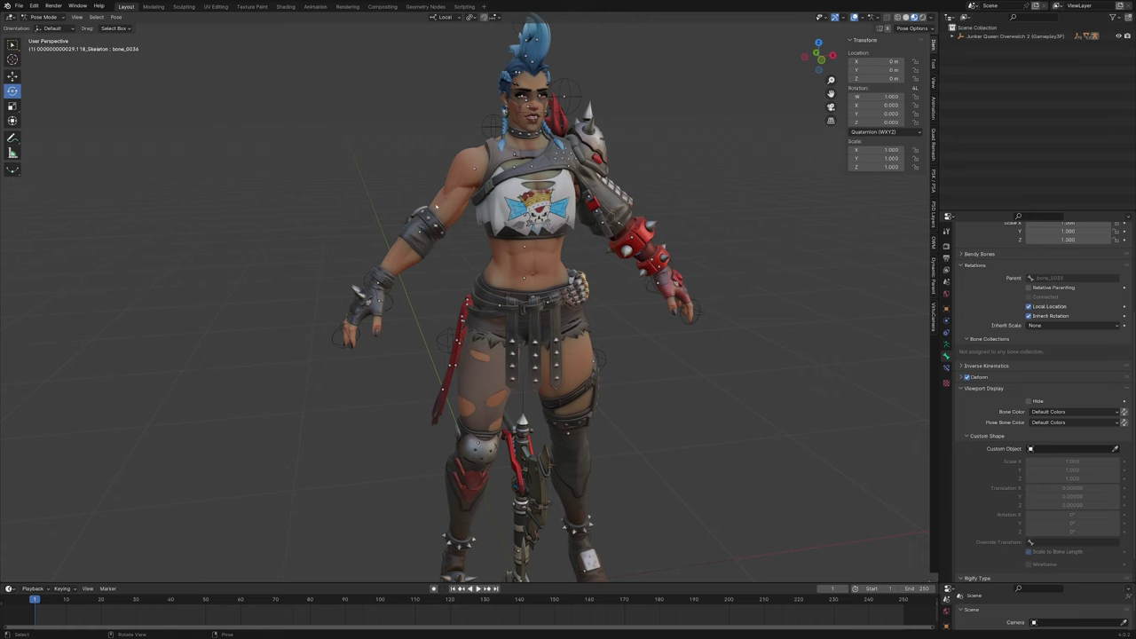
Reselect the bone in the middle of the right upper arm and view it on the whole character
{"action": "middle_click_drag", "start_coordinate": [660, 341], "coordinate": [634, 323]}
{"action": "scroll", "coordinate": [632, 322], "scroll_direction": "down", "scroll_amount": 1}
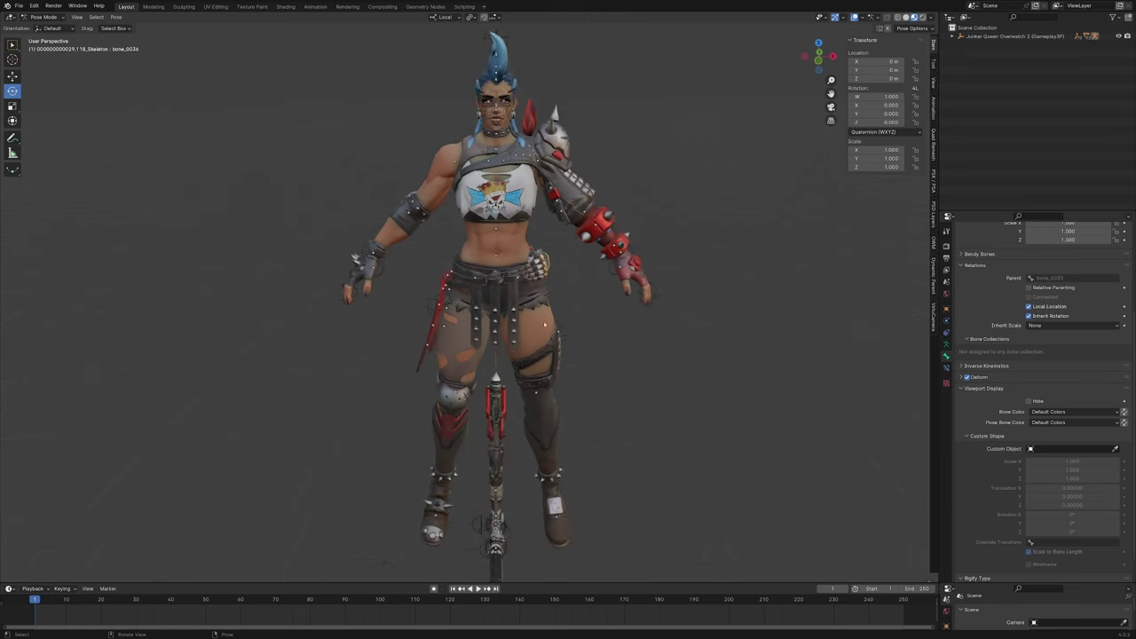
{"action": "middle_click_drag", "start_coordinate": [522, 304], "coordinate": [515, 330]}
{"action": "left_click", "coordinate": [424, 194]}
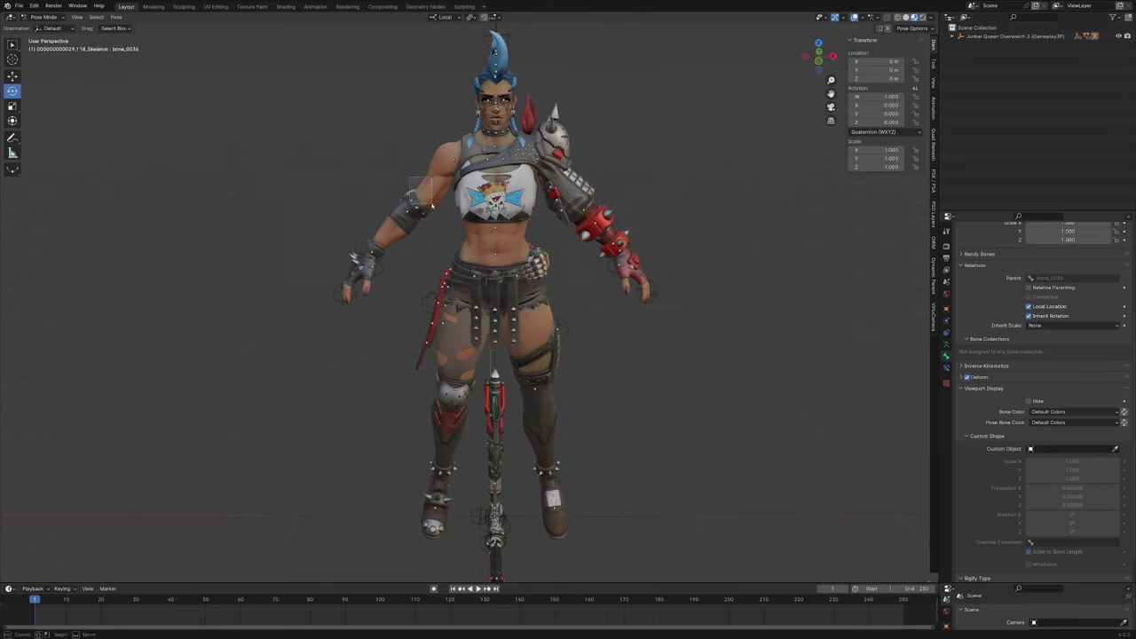
{"action": "left_click", "coordinate": [430, 215]}
{"action": "scroll", "coordinate": [430, 214], "scroll_direction": "up", "scroll_amount": 2}
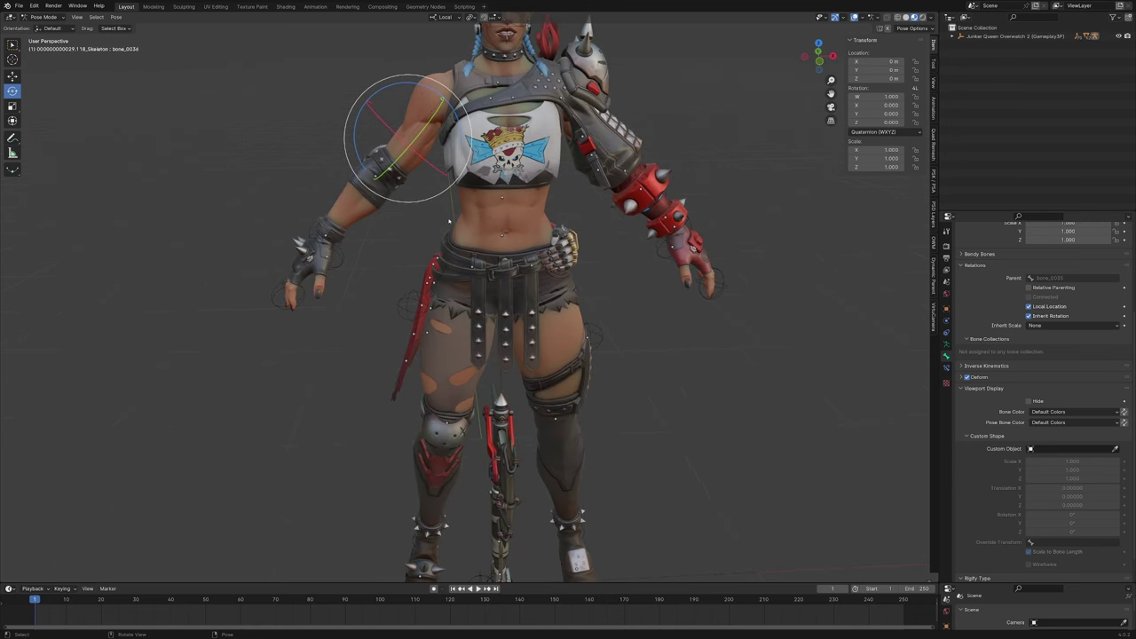
{"action": "scroll", "coordinate": [682, 383], "scroll_direction": "down", "scroll_amount": 2}
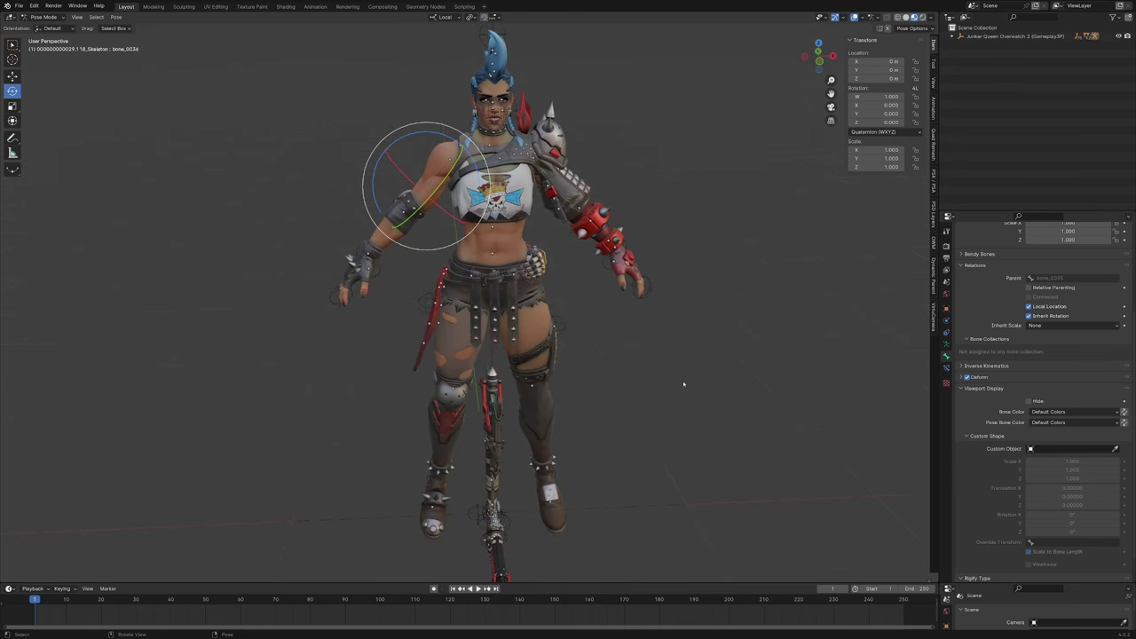
{"action": "middle_click_drag", "start_coordinate": [682, 382], "coordinate": [692, 408]}
Delete every Submesh bone collection from the armature, starting with Submesh_11
{"action": "left_click", "coordinate": [946, 344]}
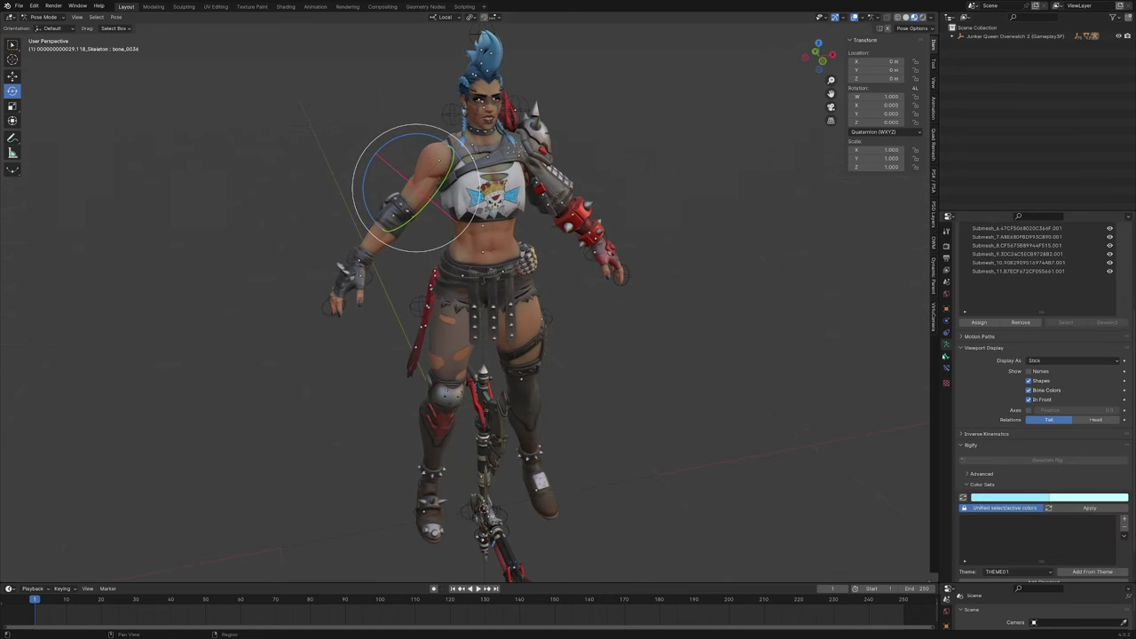
{"action": "scroll", "coordinate": [1079, 361], "scroll_direction": "up", "scroll_amount": 4}
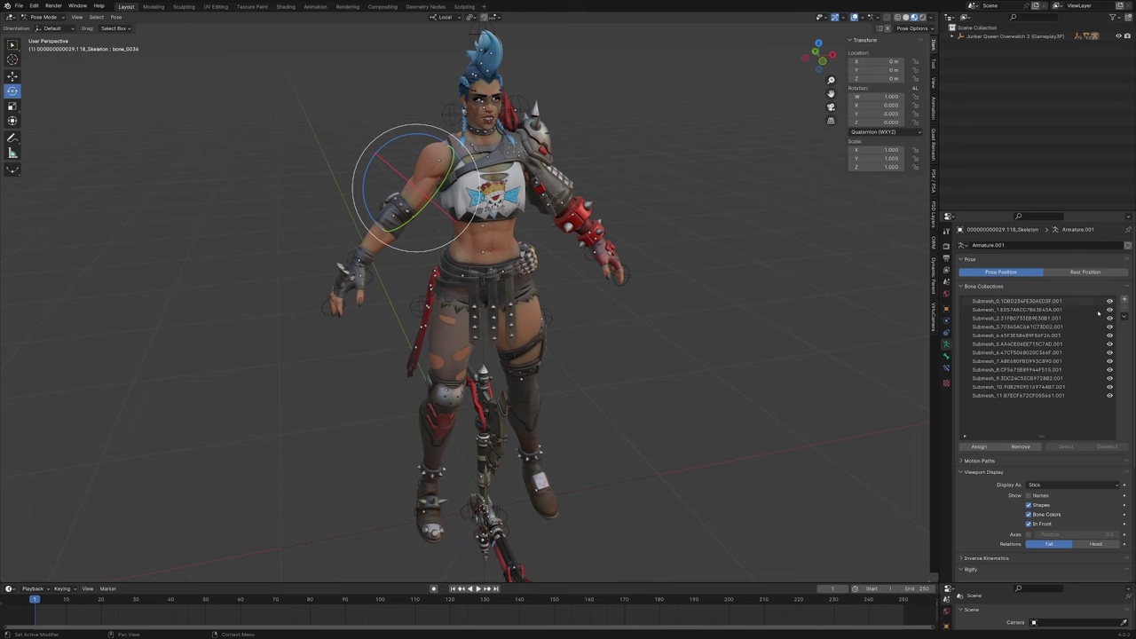
{"action": "middle_click_drag", "start_coordinate": [701, 342], "coordinate": [684, 310]}
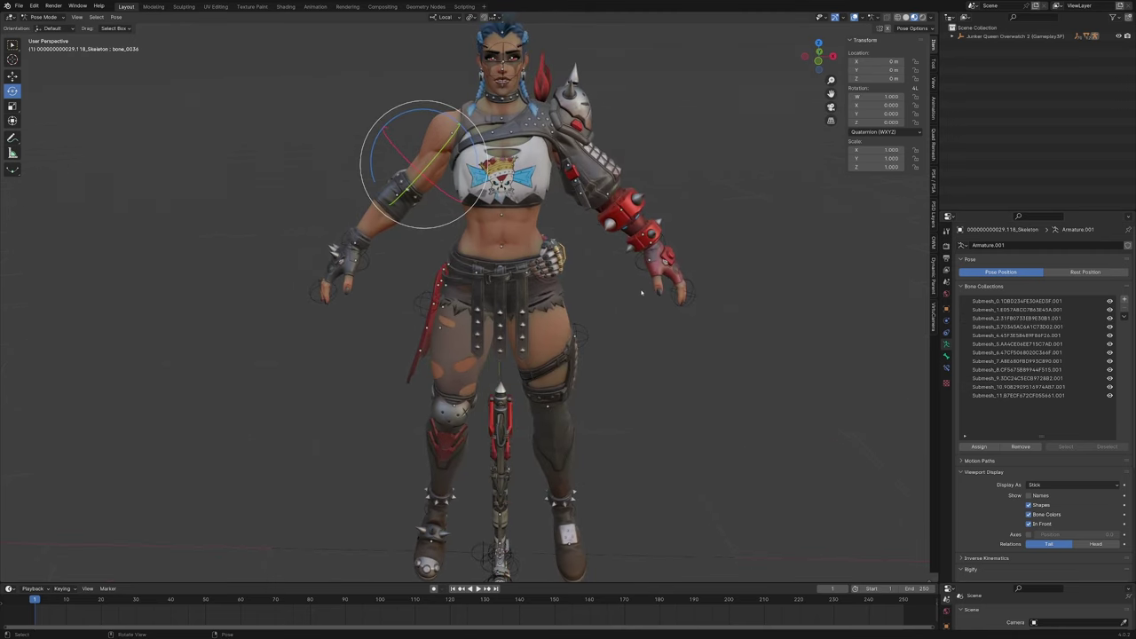
{"action": "scroll", "coordinate": [684, 310], "scroll_direction": "down", "scroll_amount": 2}
{"action": "left_click", "coordinate": [1070, 396]}
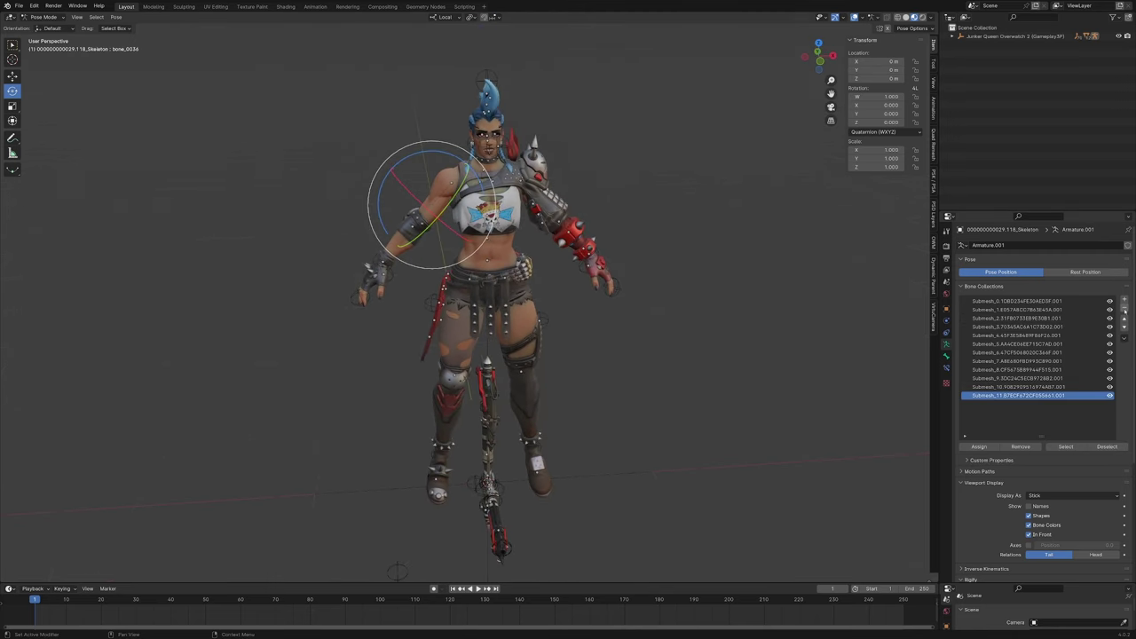
{"action": "double_click", "coordinate": [1125, 310]}
{"action": "double_click", "coordinate": [1125, 311]}
{"action": "double_click", "coordinate": [1125, 311]}
{"action": "triple_click", "coordinate": [1125, 310]}
{"action": "triple_click", "coordinate": [1126, 311]}
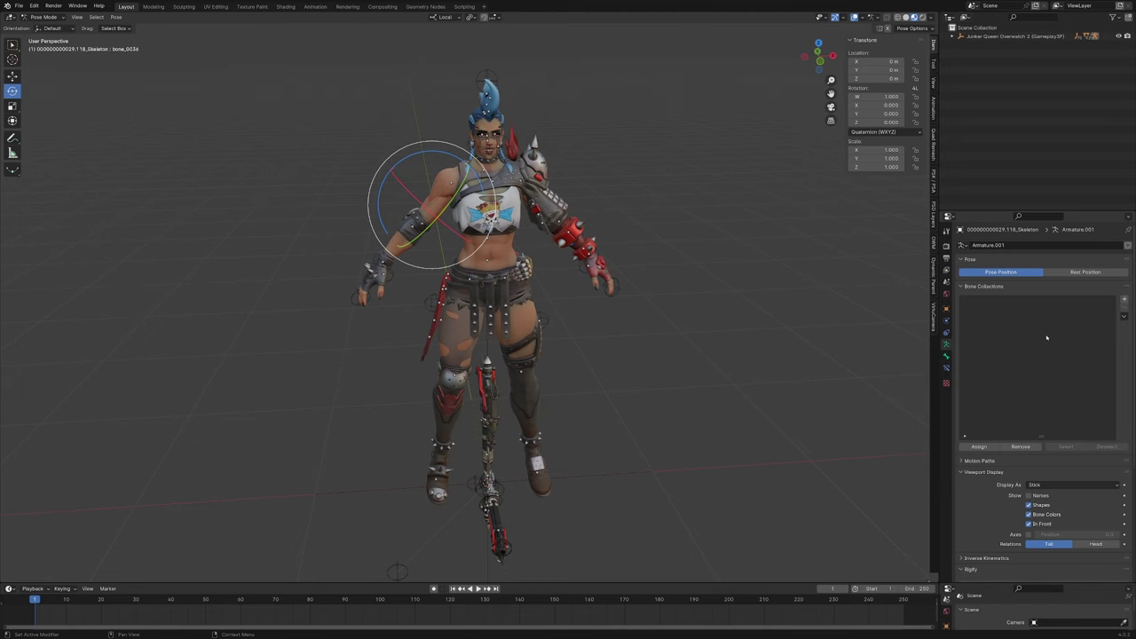
Select the bone in the middle of the right upper arm and show its viewport display settings in the bone properties
{"action": "scroll", "coordinate": [712, 405], "scroll_direction": "up", "scroll_amount": 2}
{"action": "middle_click_drag", "start_coordinate": [713, 405], "coordinate": [688, 395]}
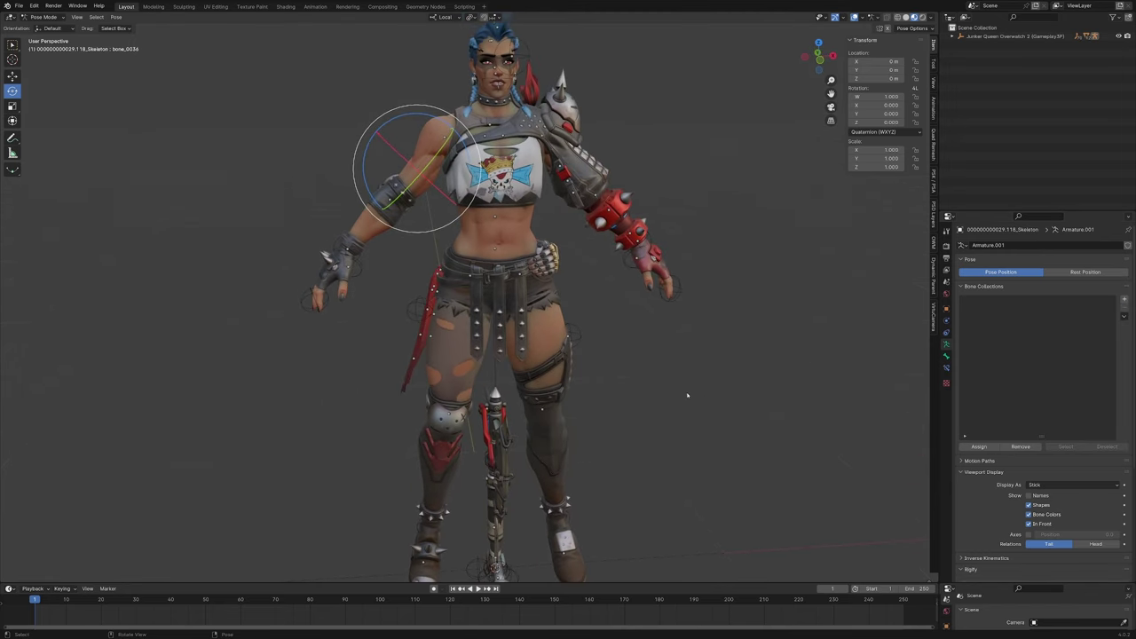
{"action": "middle_click_drag", "start_coordinate": [451, 230], "coordinate": [472, 377], "text": "shift"}
{"action": "scroll", "coordinate": [472, 376], "scroll_direction": "up", "scroll_amount": 3}
{"action": "left_click", "coordinate": [411, 302]}
{"action": "left_click", "coordinate": [412, 302]}
{"action": "left_click", "coordinate": [412, 302]}
{"action": "left_click", "coordinate": [412, 301]}
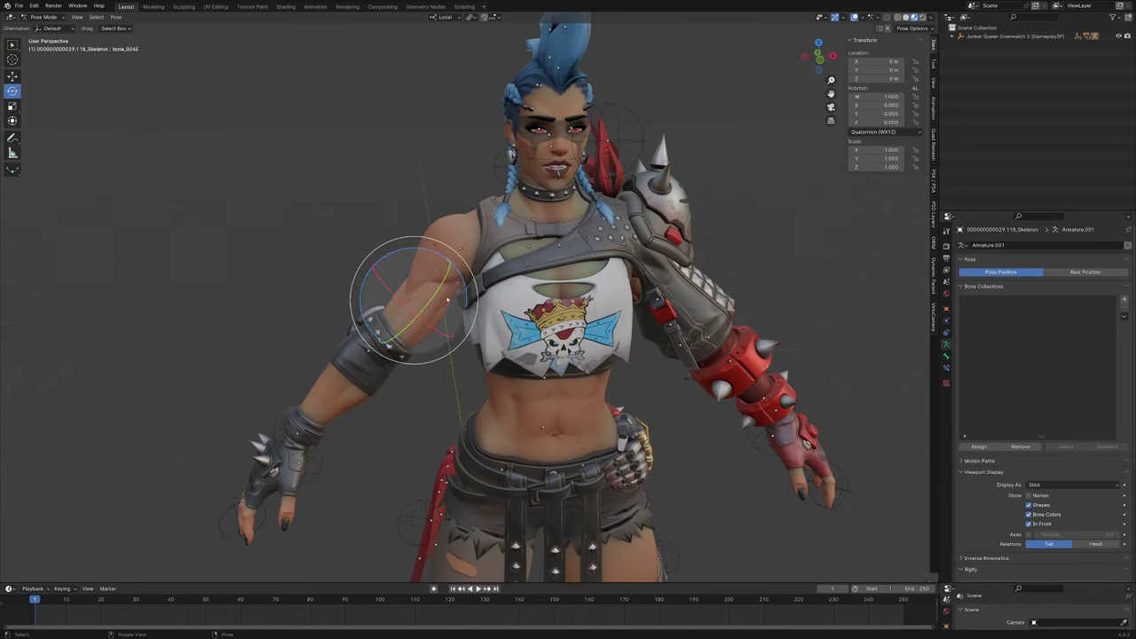
{"action": "left_click", "coordinate": [412, 302]}
{"action": "left_click", "coordinate": [947, 356]}
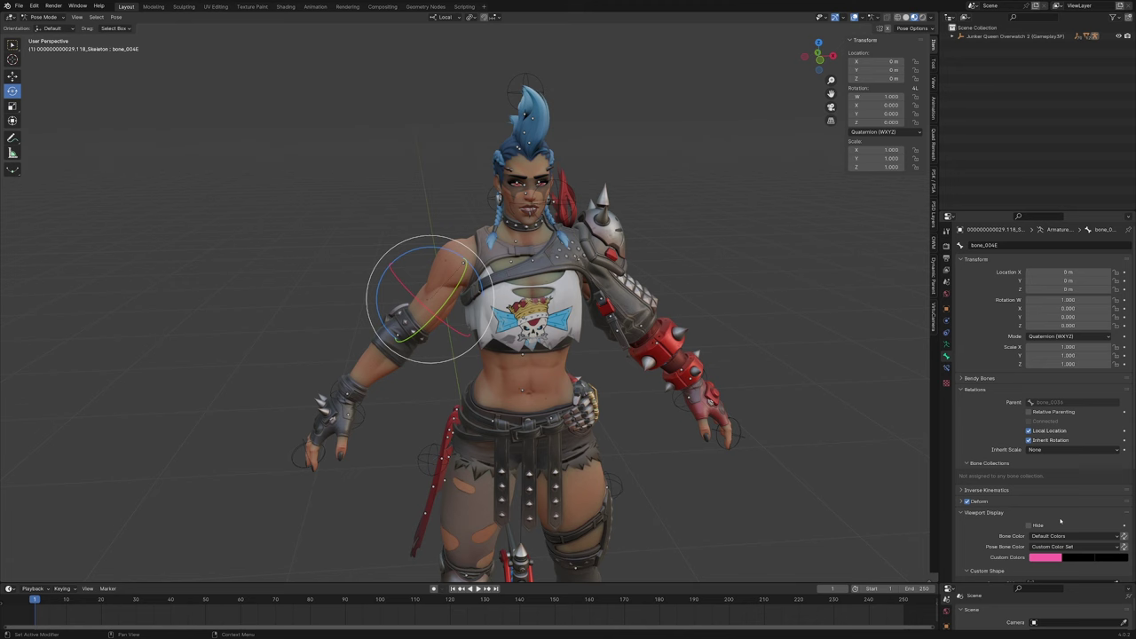
{"action": "scroll", "coordinate": [1060, 515], "scroll_direction": "down", "scroll_amount": 5}
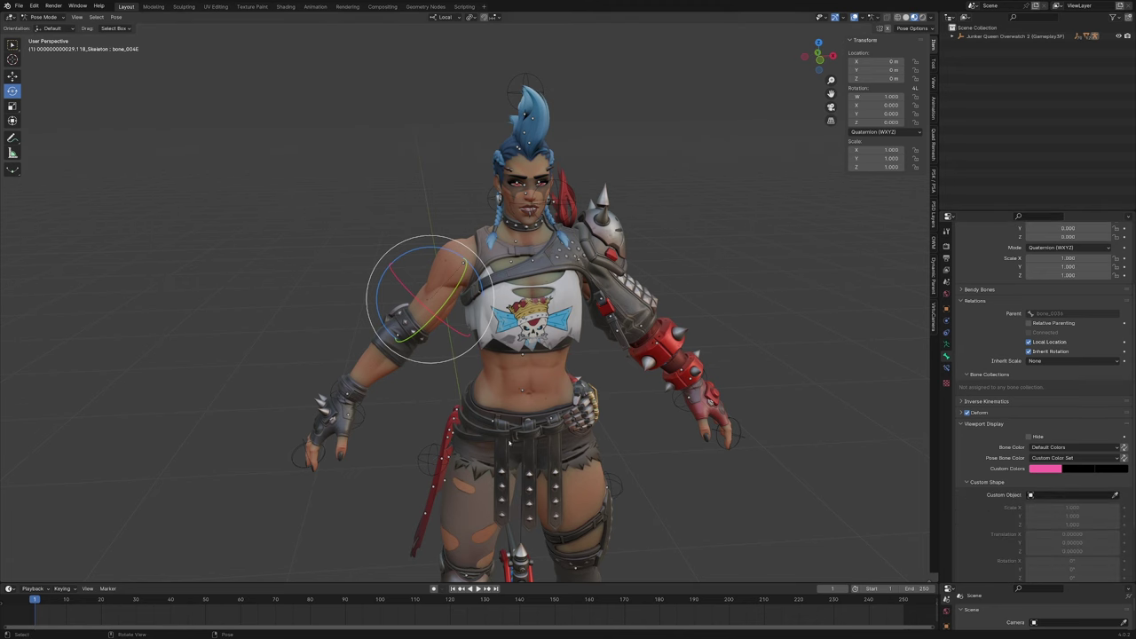
Select all bones sharing the right upper-arm bone's colour and move them into a new bone collection named Detailing
{"action": "middle_click_drag", "start_coordinate": [508, 335], "coordinate": [509, 308]}
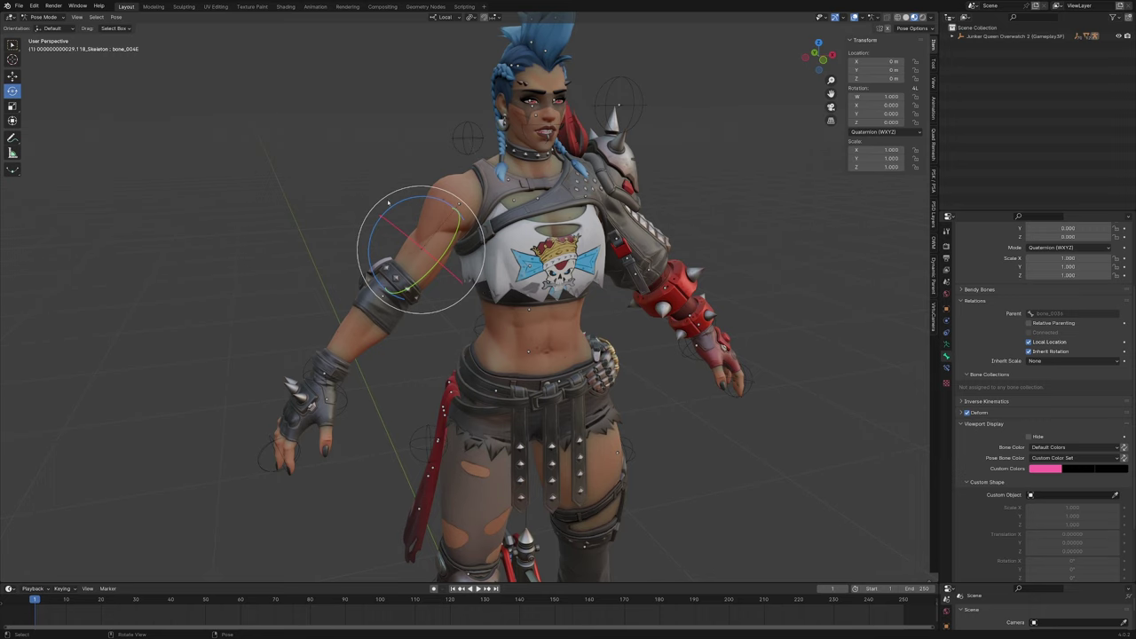
{"action": "key", "text": "shift+g"}
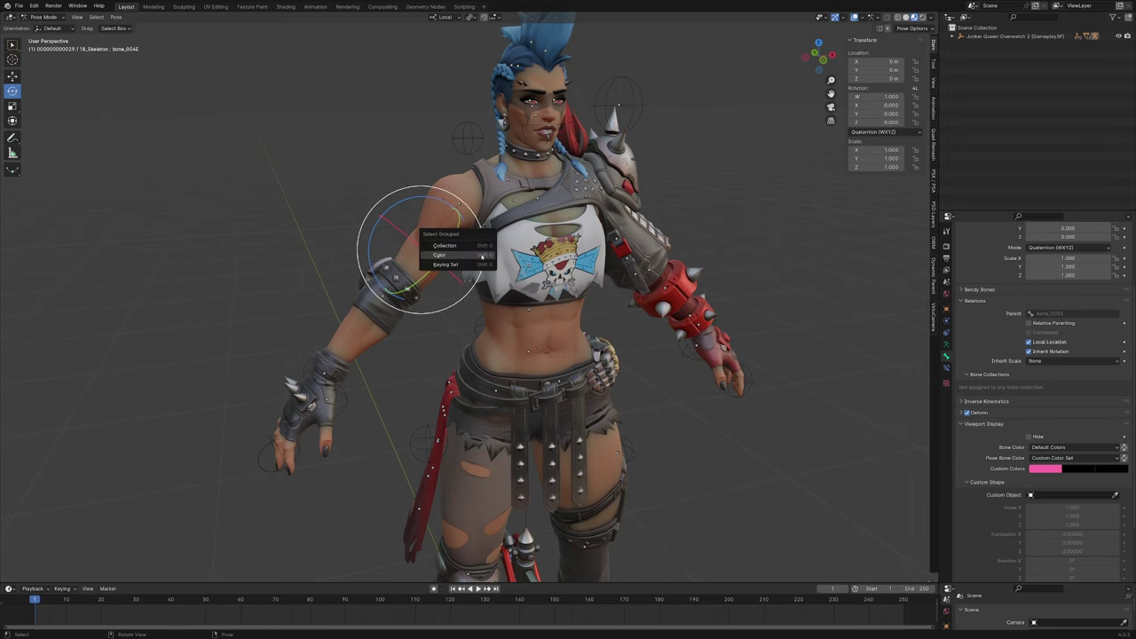
{"action": "left_click", "coordinate": [482, 257]}
{"action": "middle_click_drag", "start_coordinate": [570, 405], "coordinate": [595, 409]}
{"action": "key", "text": "m"}
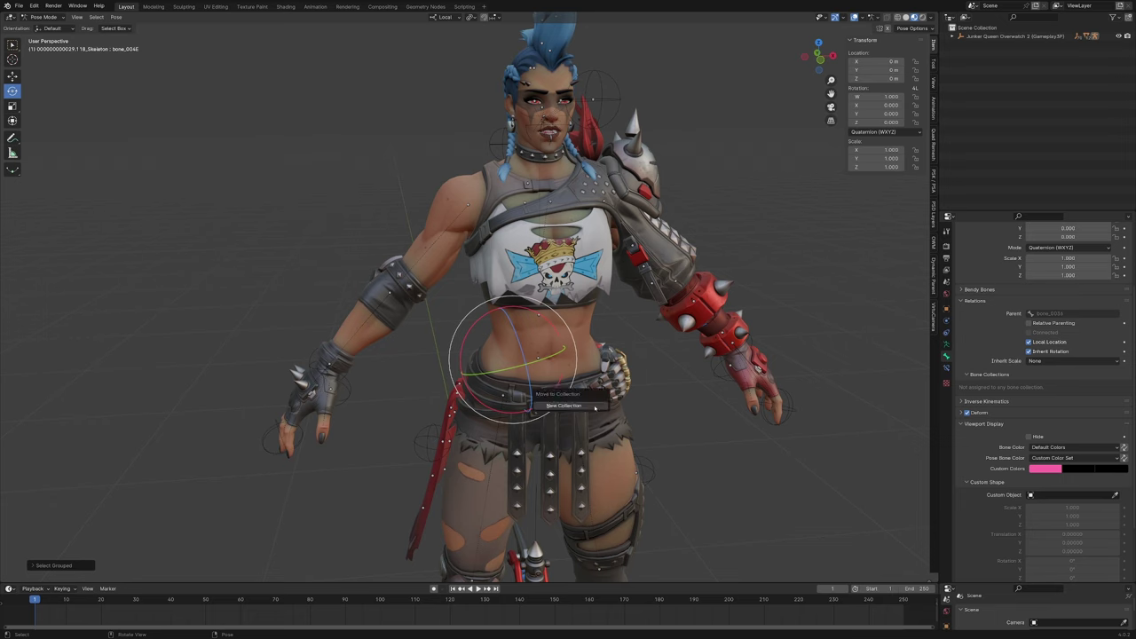
{"action": "left_click", "coordinate": [594, 407]}
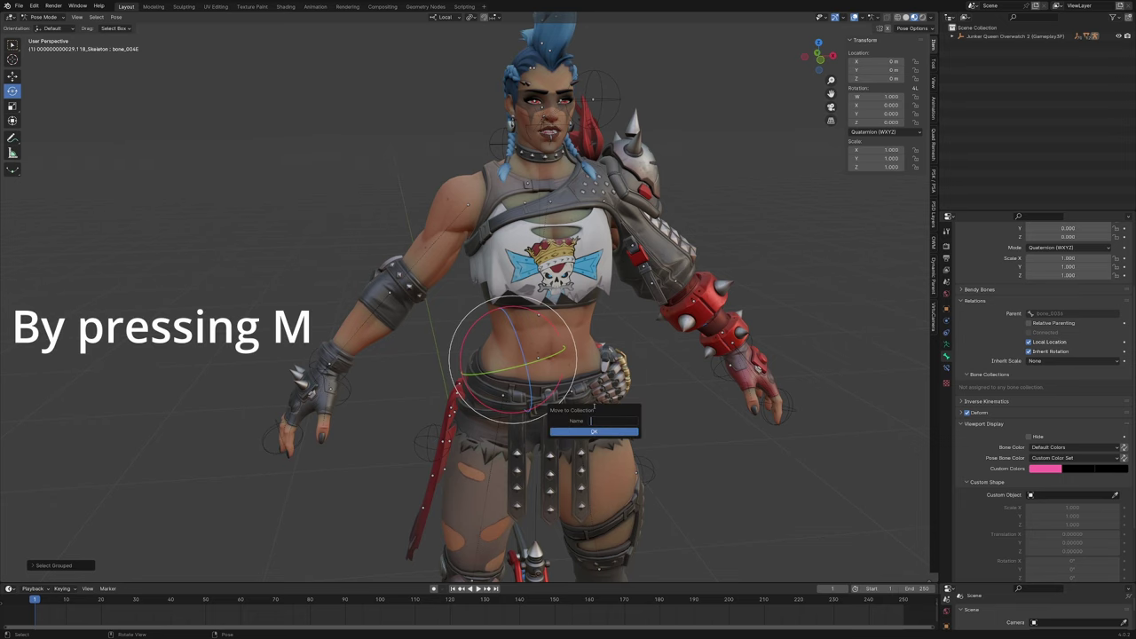
{"action": "type", "text": "De"}
{"action": "key", "text": "Return"}
{"action": "key", "text": "Return"}
{"action": "scroll", "coordinate": [470, 201], "scroll_direction": "up", "scroll_amount": 1}
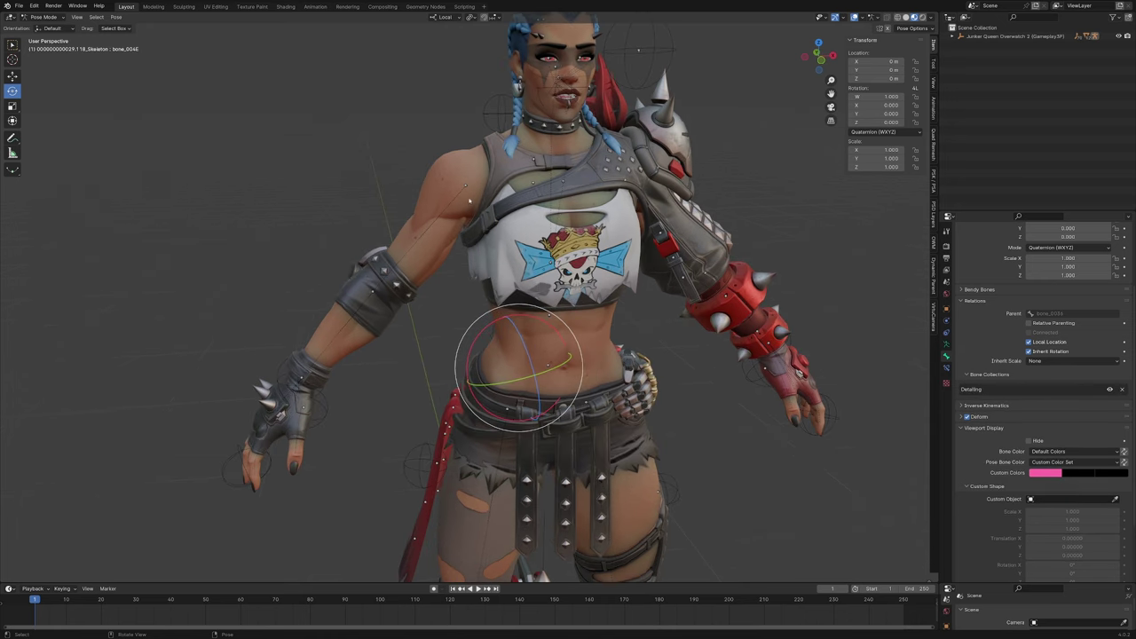
Select the bones sharing the right shoulder bone's colour, check them around the body, and clear the selection
{"action": "left_click", "coordinate": [467, 189], "text": "shift"}
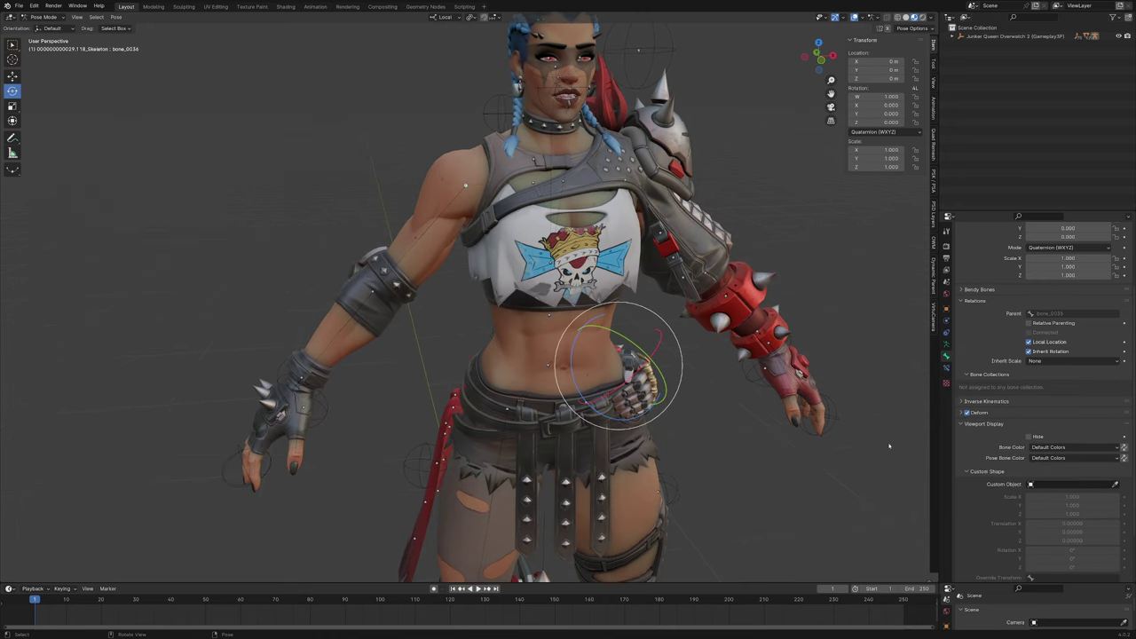
{"action": "left_click", "coordinate": [1125, 459]}
{"action": "middle_click_drag", "start_coordinate": [368, 269], "coordinate": [404, 264]}
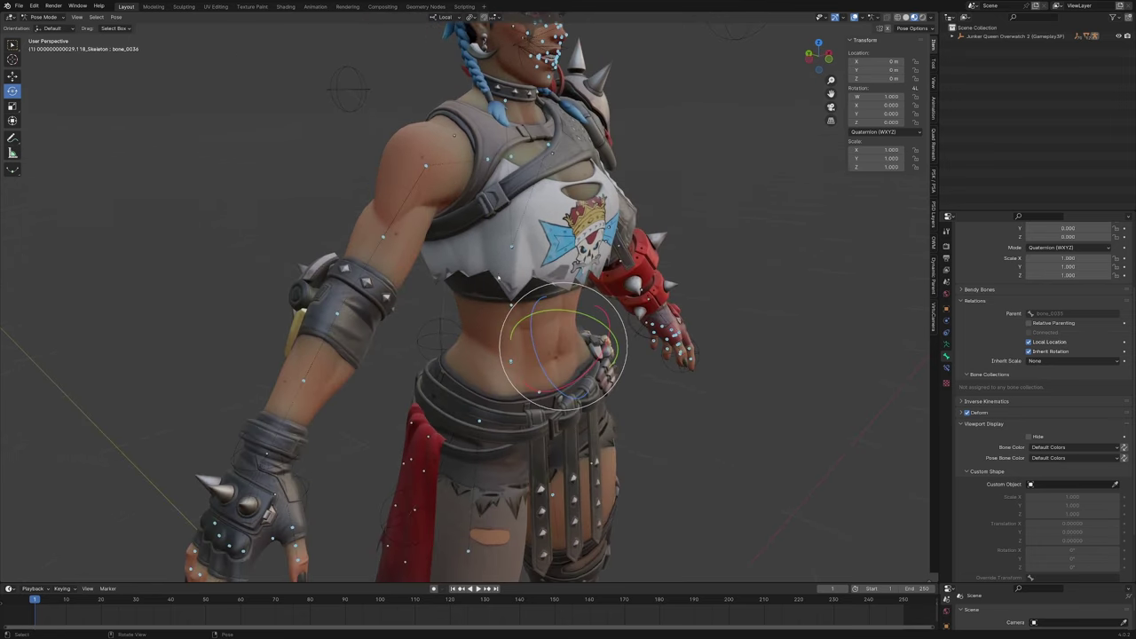
{"action": "middle_click_drag", "start_coordinate": [830, 372], "coordinate": [787, 375]}
{"action": "scroll", "coordinate": [786, 376], "scroll_direction": "down", "scroll_amount": 2}
{"action": "left_click", "coordinate": [787, 376]}
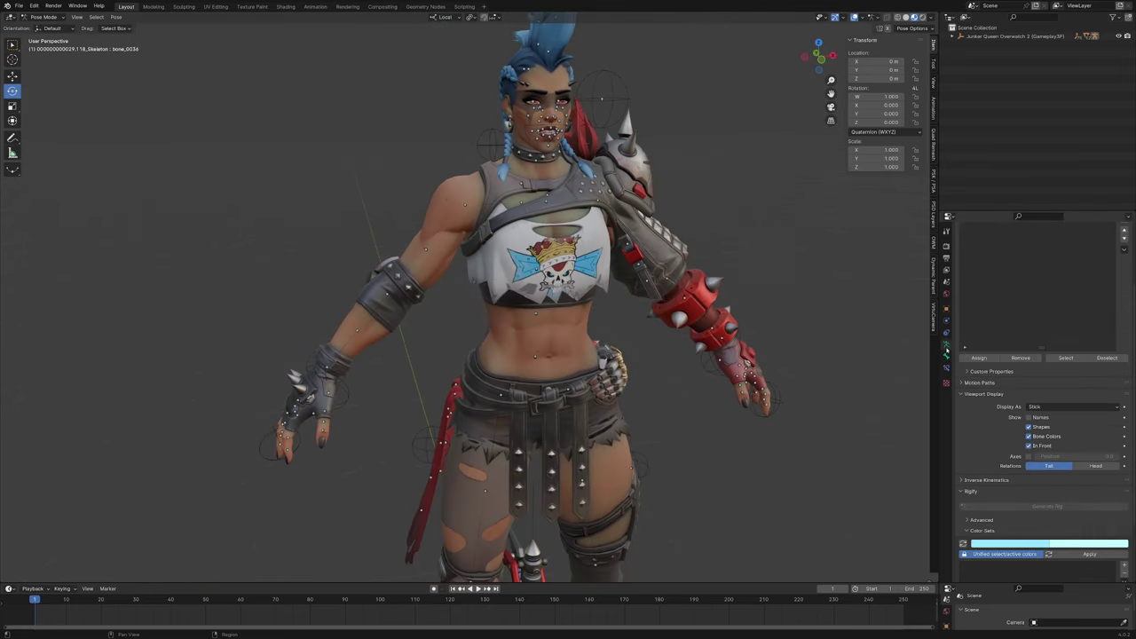
Hide the Detailing bone collection and check the remaining bones in Edit Mode
{"action": "left_click", "coordinate": [947, 344]}
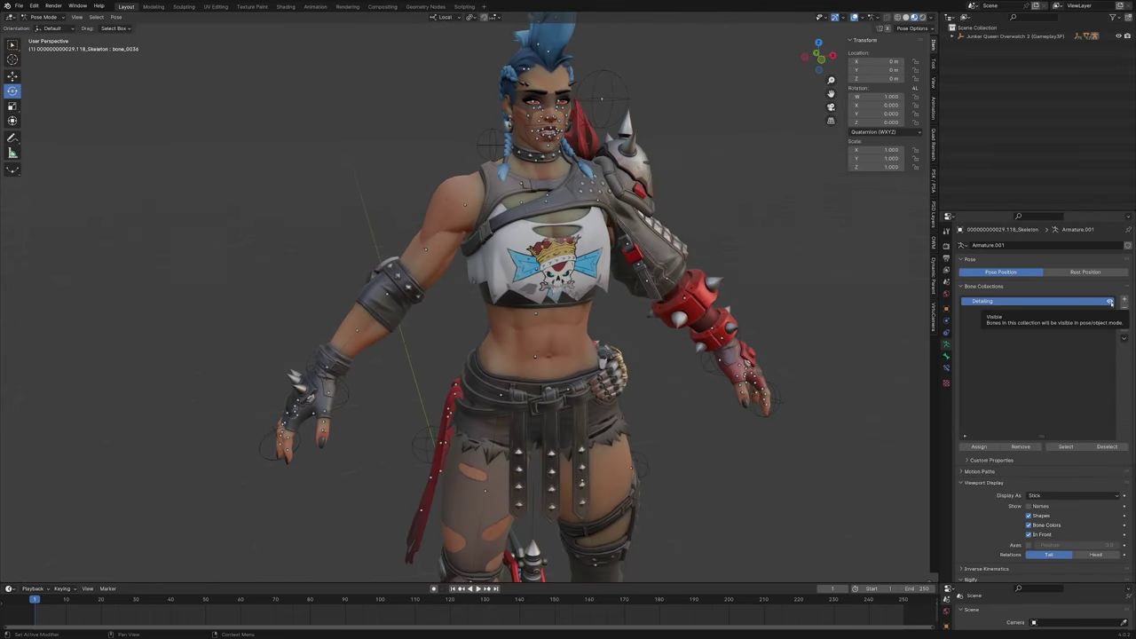
{"action": "left_click", "coordinate": [1112, 303]}
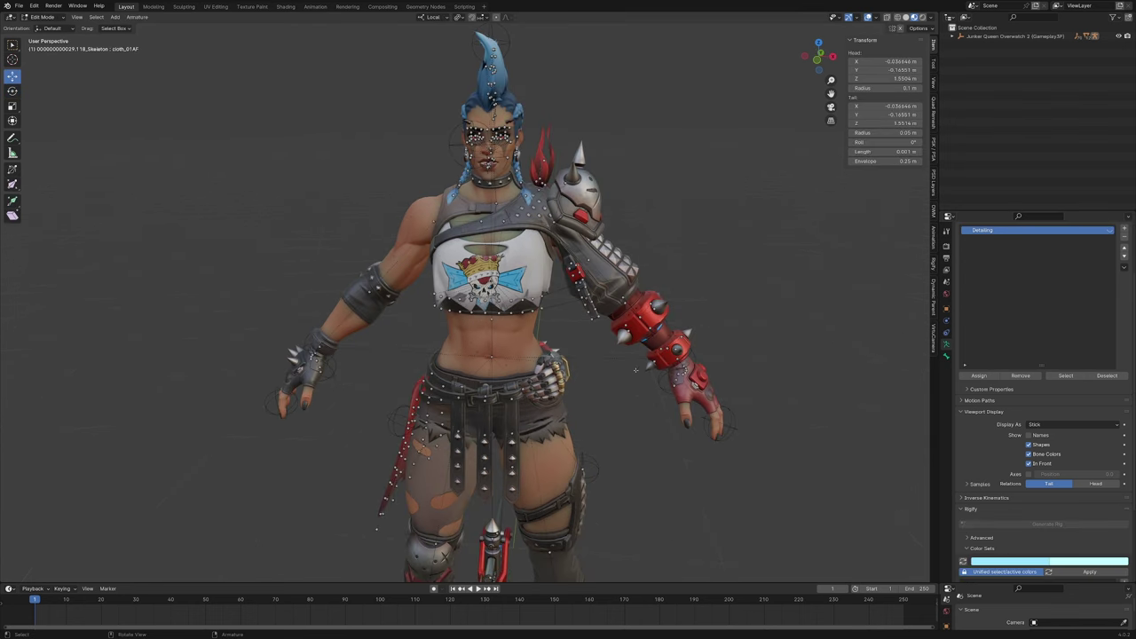
{"action": "scroll", "coordinate": [601, 387], "scroll_direction": "up", "scroll_amount": 2}
{"action": "middle_click_drag", "start_coordinate": [557, 360], "coordinate": [575, 358]}
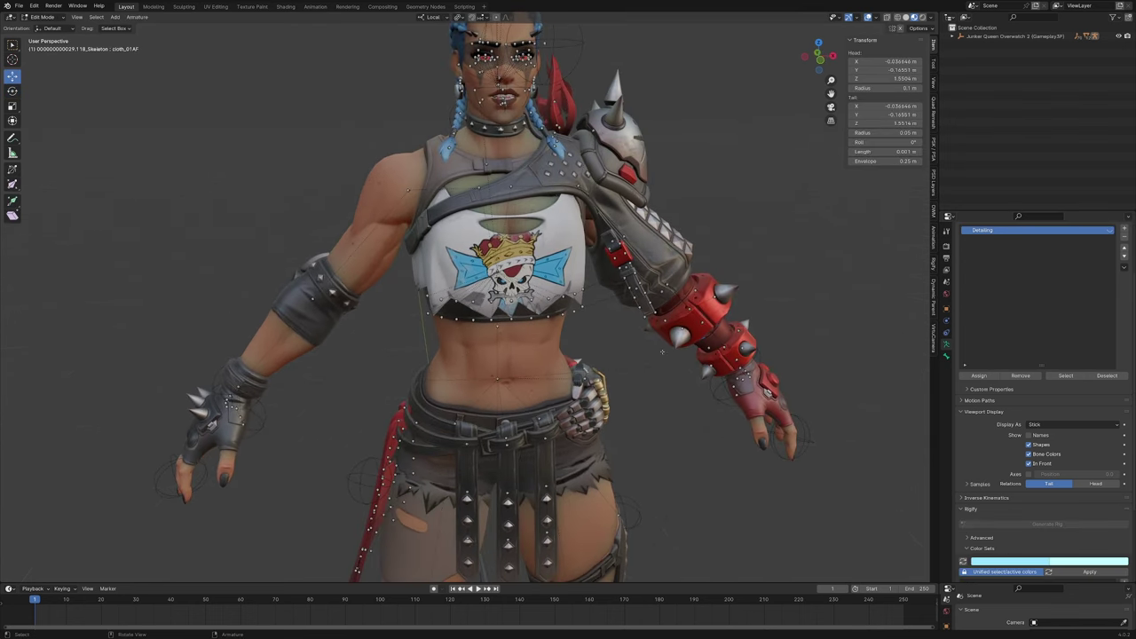
Select all bones sharing the colour of the cloth bone at the shirt's hem and move them into the Detailing collection
{"action": "key", "text": "Tab"}
{"action": "left_click", "coordinate": [945, 355]}
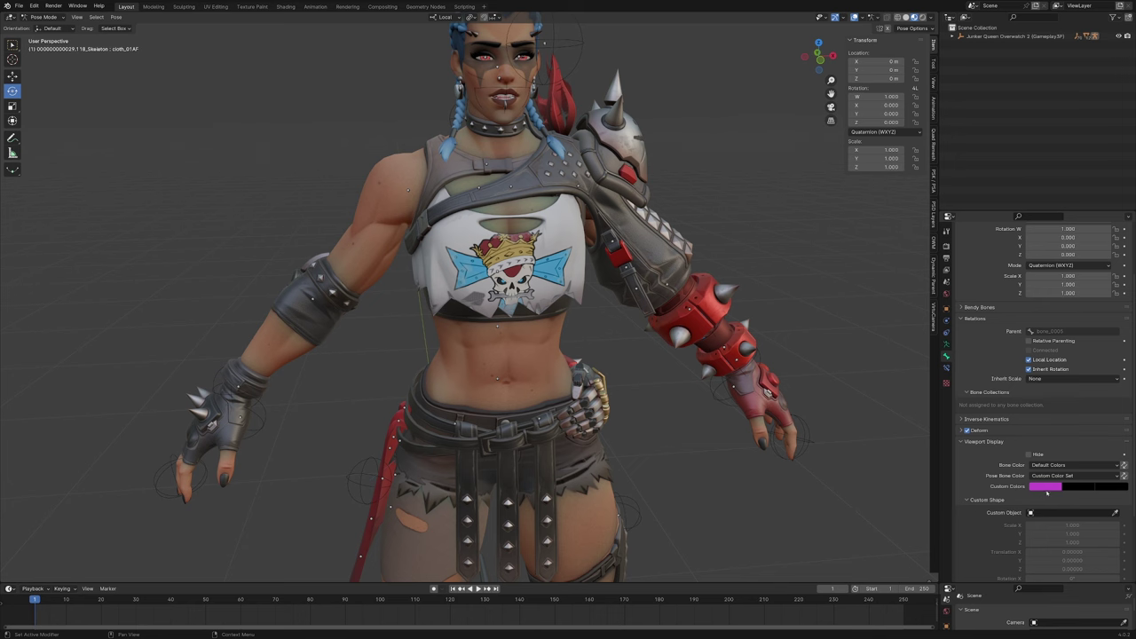
{"action": "key", "text": "Tab"}
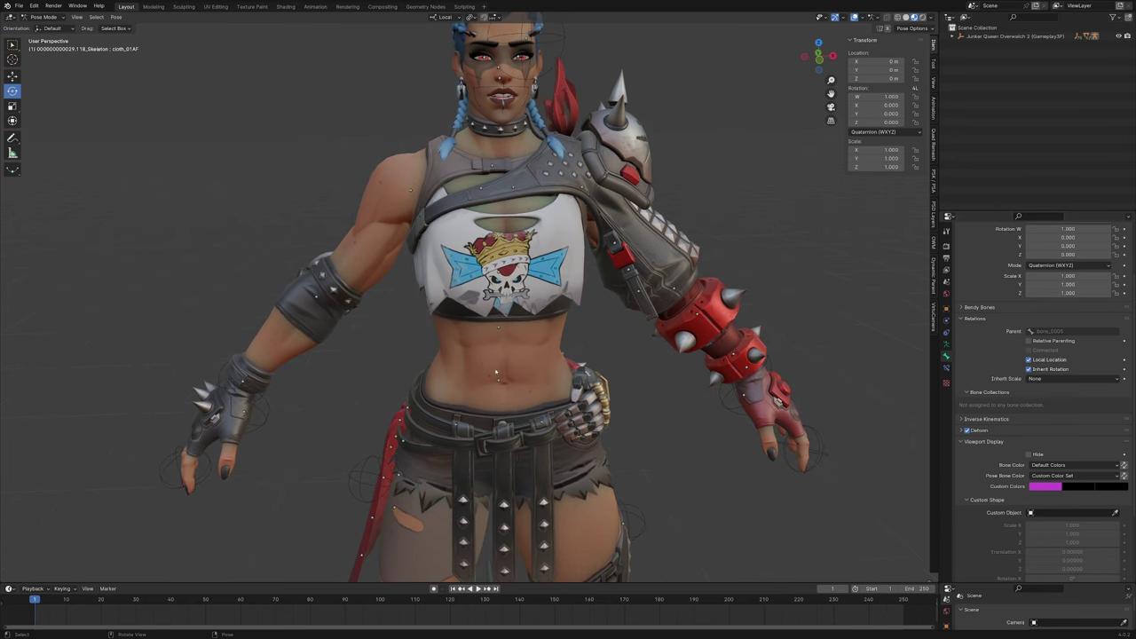
{"action": "left_click", "coordinate": [487, 318]}
{"action": "key", "text": "Tab"}
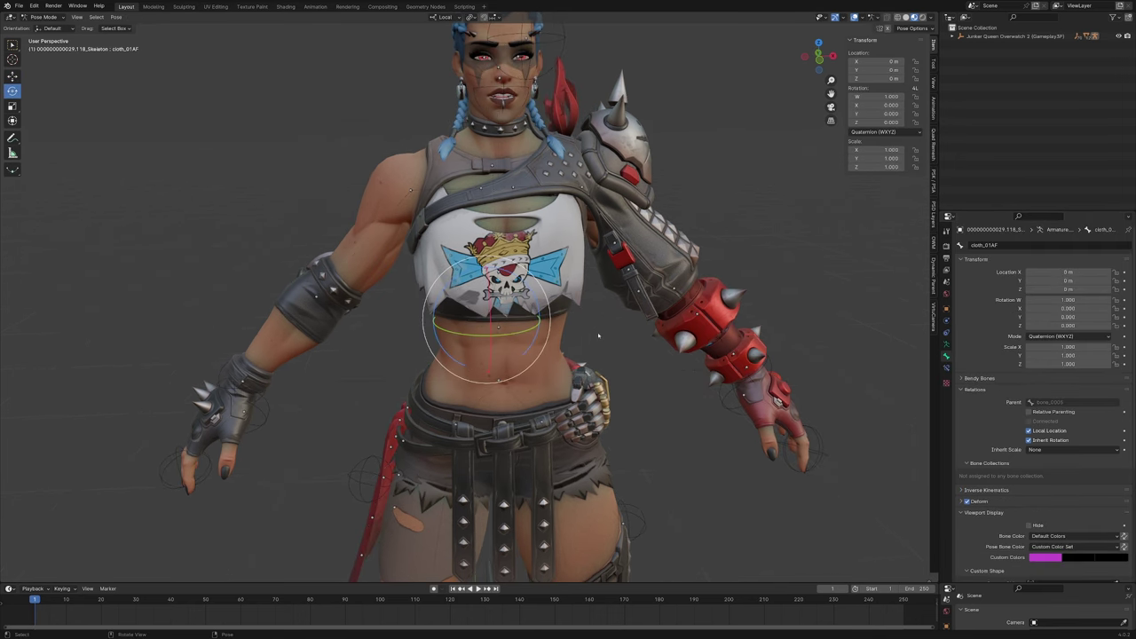
{"action": "key", "text": "shift+g"}
{"action": "left_click", "coordinate": [598, 335]}
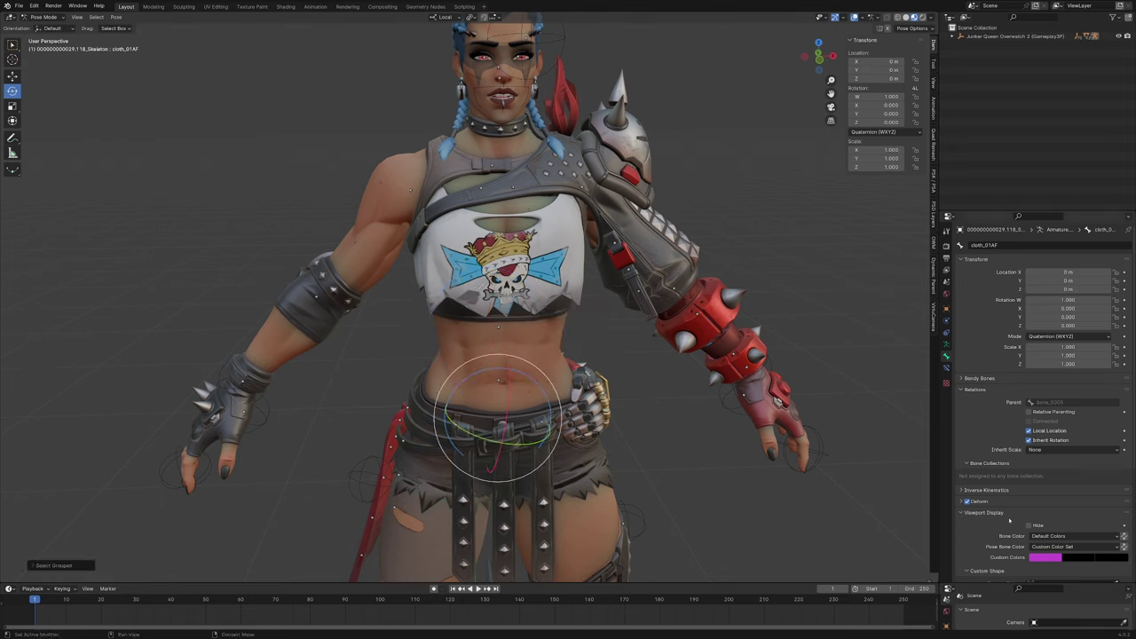
{"action": "key", "text": "m"}
{"action": "left_click", "coordinate": [767, 383]}
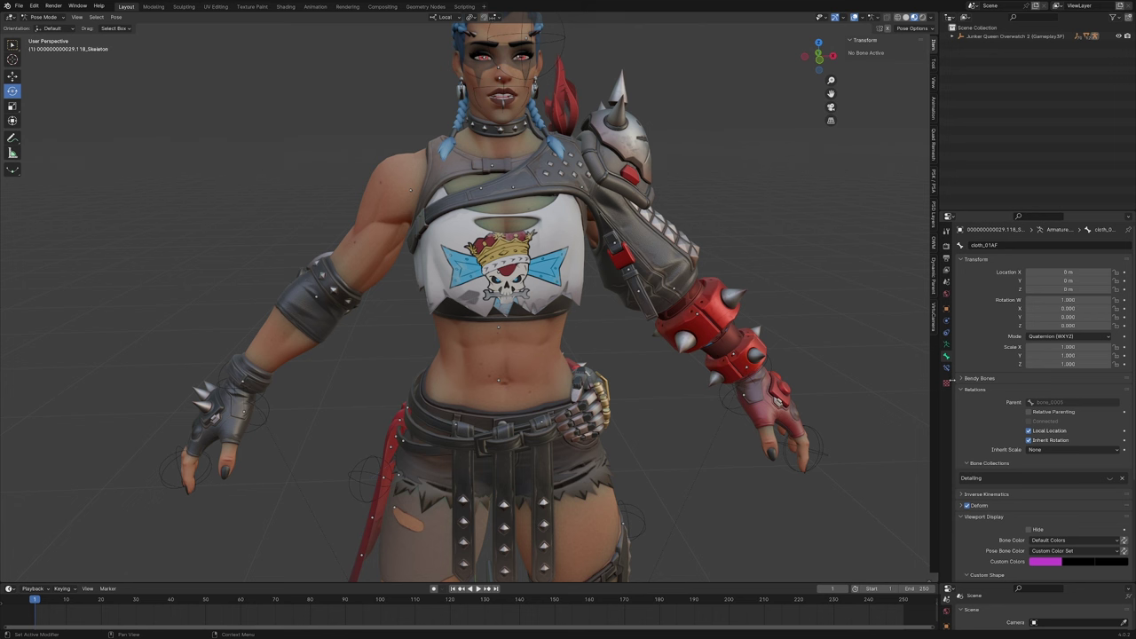
Select the bones sharing the left shoulder bone's colour and examine where they sit across the whole character
{"action": "middle_click_drag", "start_coordinate": [683, 385], "coordinate": [679, 379]}
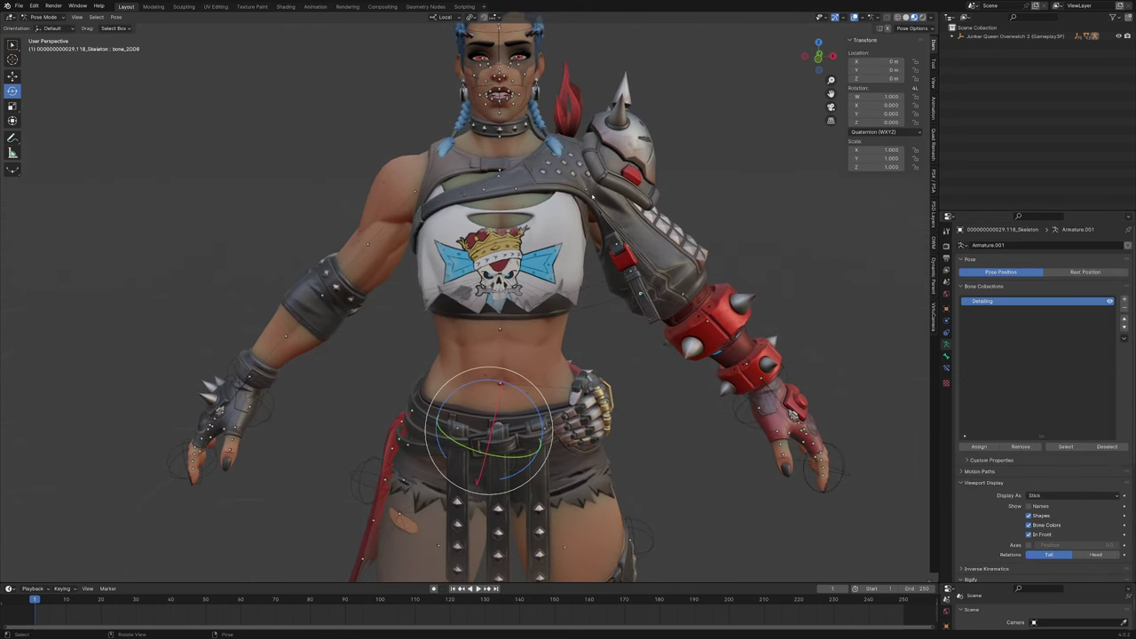
{"action": "left_click", "coordinate": [587, 190]}
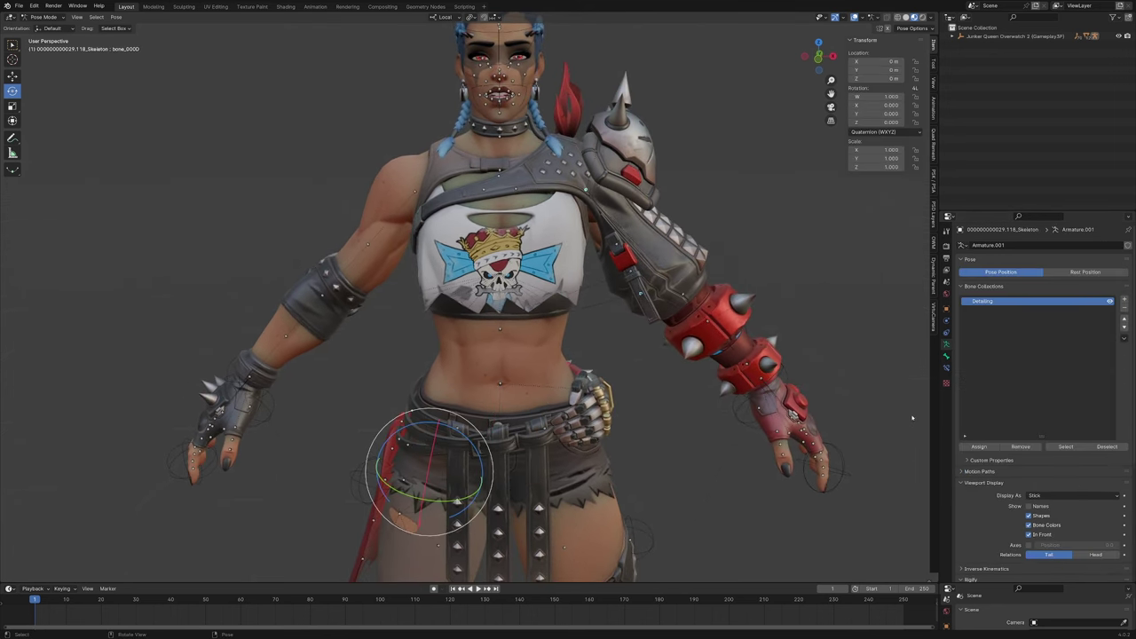
{"action": "left_click", "coordinate": [946, 356]}
{"action": "scroll", "coordinate": [1024, 447], "scroll_direction": "down", "scroll_amount": 4}
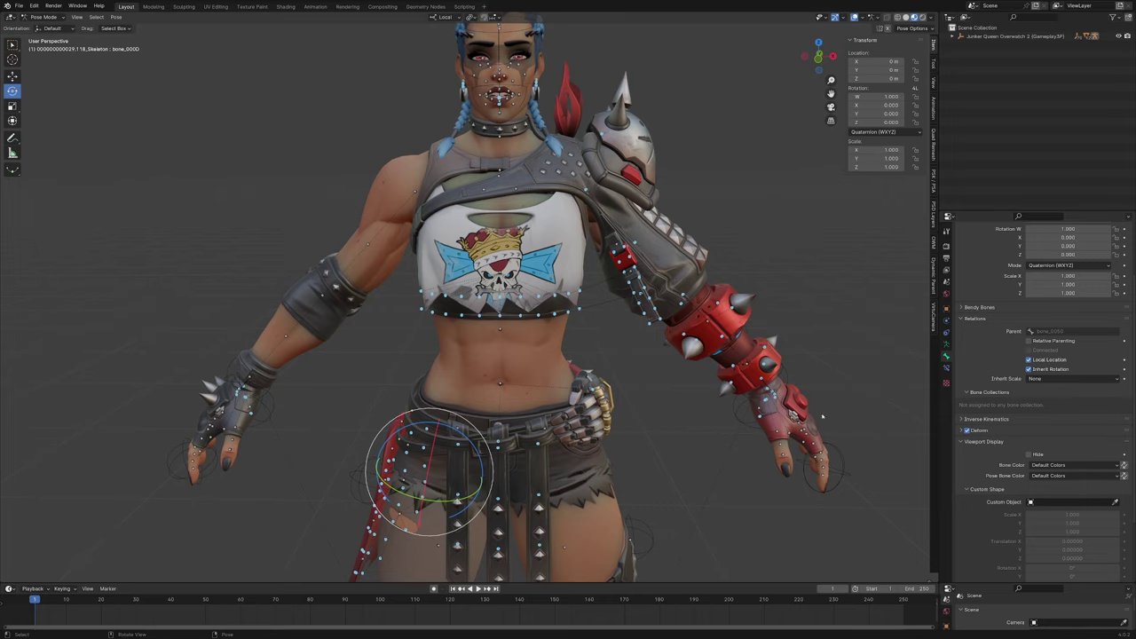
{"action": "scroll", "coordinate": [349, 401], "scroll_direction": "down", "scroll_amount": 4}
{"action": "middle_click_drag", "start_coordinate": [349, 400], "coordinate": [616, 429]}
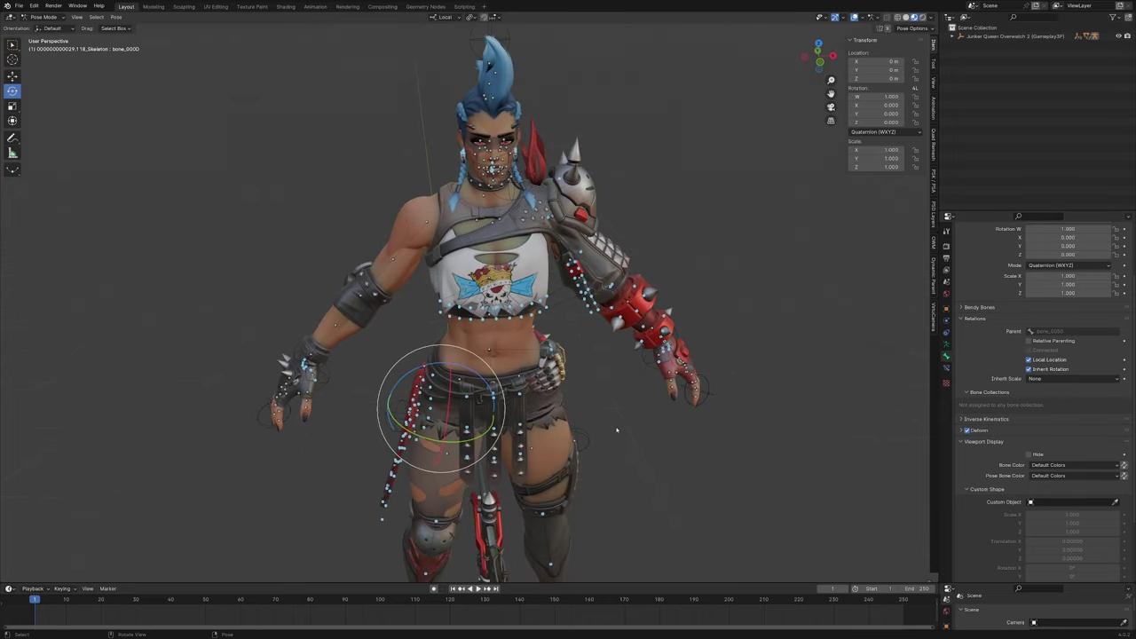
{"action": "scroll", "coordinate": [616, 429], "scroll_direction": "up", "scroll_amount": 2}
{"action": "scroll", "coordinate": [568, 390], "scroll_direction": "up", "scroll_amount": 3}
{"action": "middle_click_drag", "start_coordinate": [541, 386], "coordinate": [584, 389]}
{"action": "scroll", "coordinate": [584, 389], "scroll_direction": "down", "scroll_amount": 4}
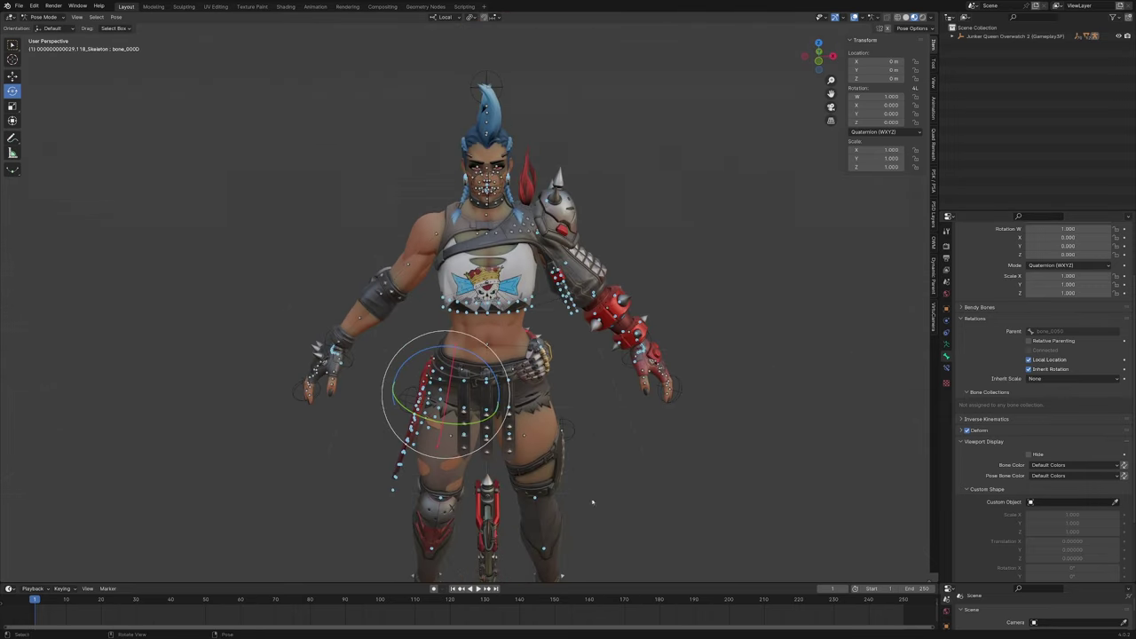
{"action": "middle_click_drag", "start_coordinate": [594, 502], "coordinate": [594, 429], "text": "shift"}
Compare how the selected bones appear on the full body in Pose Mode and Edit Mode
{"action": "key", "text": "Tab"}
{"action": "key", "text": "Tab"}
{"action": "key", "text": "Tab"}
{"action": "key", "text": "Tab"}
{"action": "key", "text": "Tab"}
{"action": "key", "text": "Tab"}
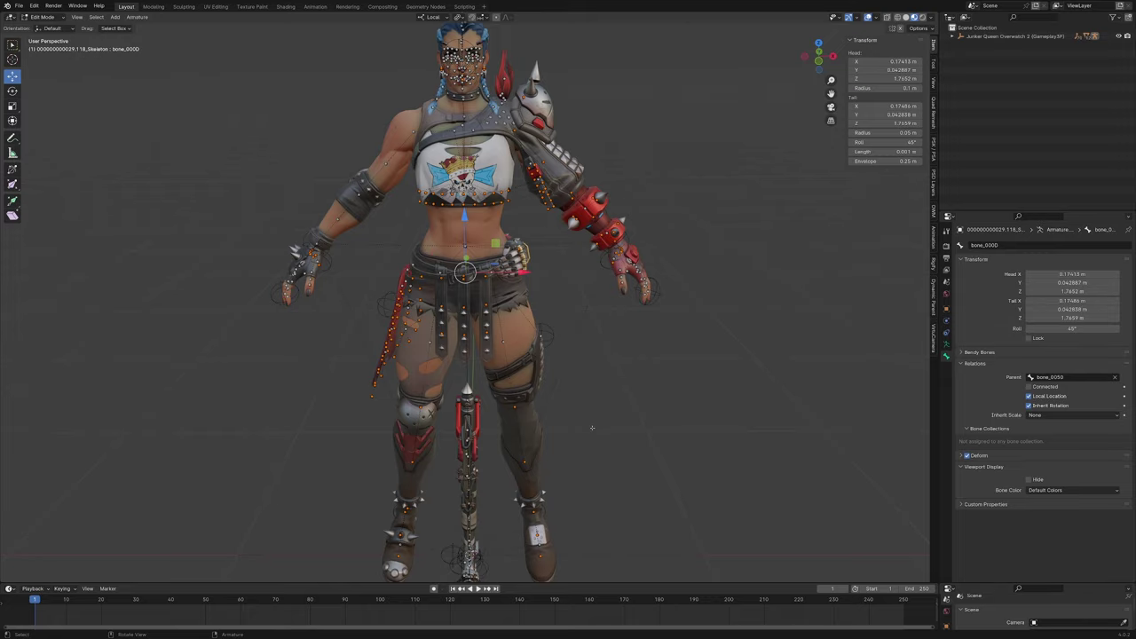
Examine the bones around the face, hair and left shoulder feathers in both Edit and Pose Mode
{"action": "middle_click_drag", "start_coordinate": [508, 222], "coordinate": [514, 460], "text": "shift"}
{"action": "key", "text": "Tab"}
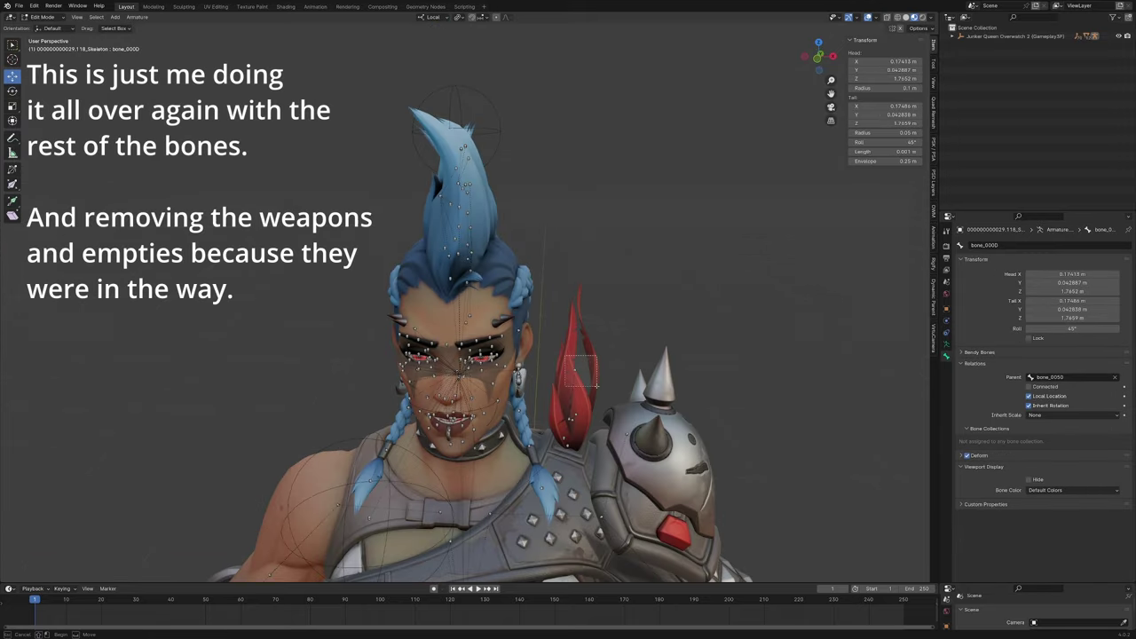
{"action": "mouse_move", "coordinate": [466, 355]}
{"action": "middle_mouse_down"}
{"action": "mouse_move", "coordinate": [484, 351]}
{"action": "mouse_move", "coordinate": [453, 355]}
{"action": "middle_mouse_up"}
{"action": "scroll", "coordinate": [466, 355], "scroll_direction": "down", "scroll_amount": 2}
{"action": "middle_click_drag", "start_coordinate": [523, 332], "coordinate": [506, 331]}
{"action": "scroll", "coordinate": [522, 332], "scroll_direction": "up", "scroll_amount": 2}
{"action": "key", "text": "Tab"}
{"action": "key", "text": "Tab"}
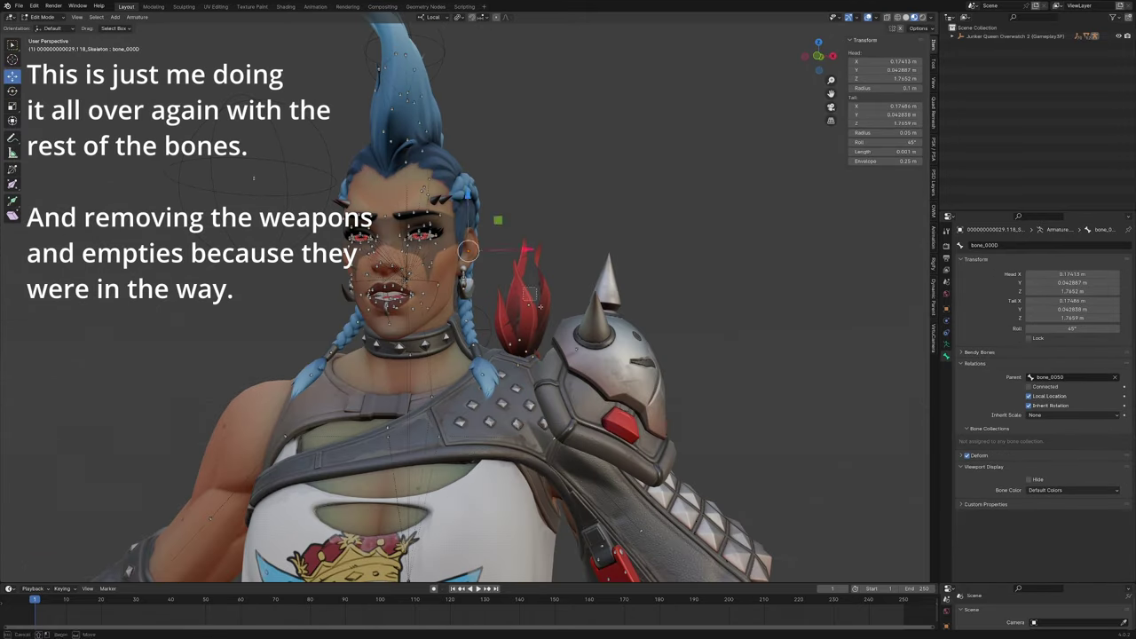
{"action": "key", "text": "Tab"}
{"action": "scroll", "coordinate": [530, 303], "scroll_direction": "down", "scroll_amount": 3}
{"action": "key", "text": "Tab"}
{"action": "key", "text": "Tab"}
{"action": "scroll", "coordinate": [531, 303], "scroll_direction": "up", "scroll_amount": 6}
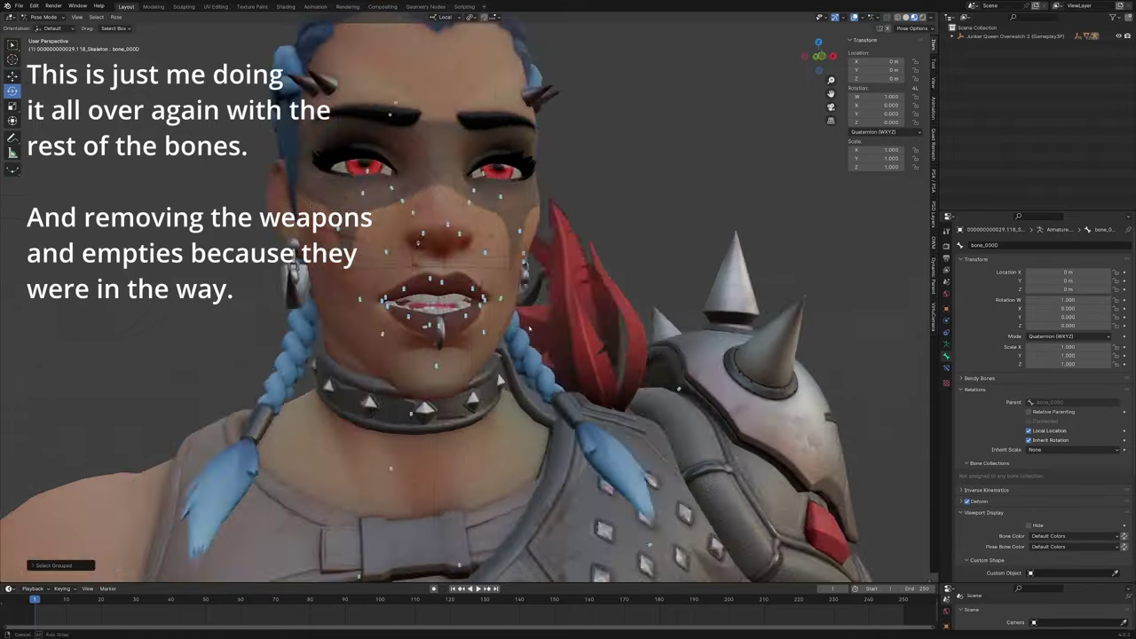
Move the blue-coloured face bones into the Detailing collection
{"action": "middle_click_drag", "start_coordinate": [672, 385], "coordinate": [541, 314]}
{"action": "scroll", "coordinate": [577, 312], "scroll_direction": "down", "scroll_amount": 6}
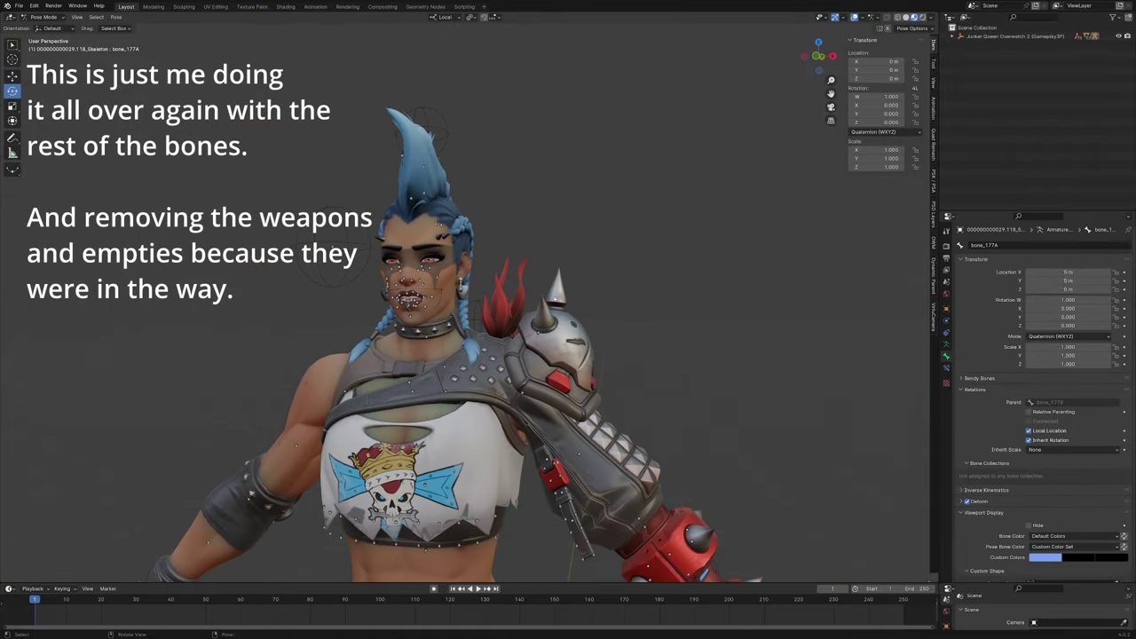
{"action": "left_click", "coordinate": [407, 257], "text": "shift"}
{"action": "scroll", "coordinate": [470, 325], "scroll_direction": "up", "scroll_amount": 4}
{"action": "key", "text": "m"}
{"action": "left_click", "coordinate": [665, 350]}
{"action": "middle_click_drag", "start_coordinate": [639, 350], "coordinate": [679, 348]}
Check the head and face bones close up in Edit Mode and Pose Mode
{"action": "key", "text": "Tab"}
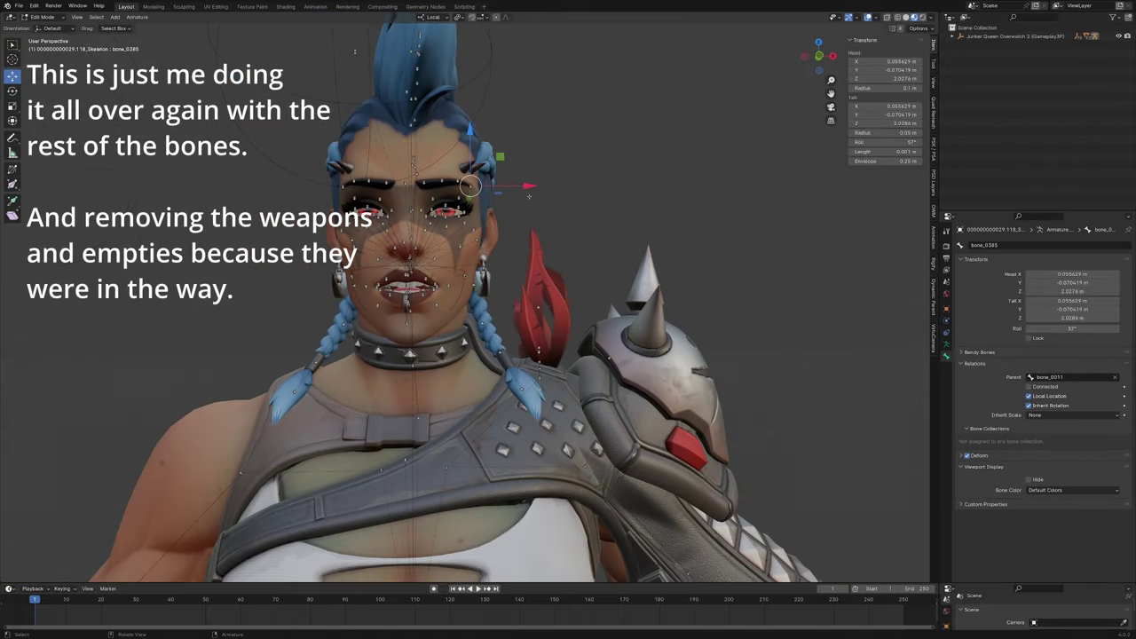
{"action": "key", "text": "Tab"}
{"action": "scroll", "coordinate": [568, 328], "scroll_direction": "up", "scroll_amount": 3}
{"action": "scroll", "coordinate": [568, 328], "scroll_direction": "down", "scroll_amount": 4}
{"action": "middle_click_drag", "start_coordinate": [568, 328], "coordinate": [622, 330]}
{"action": "scroll", "coordinate": [568, 328], "scroll_direction": "down", "scroll_amount": 6}
Switch to Object Mode and delete the sphere-shaped hardpoint empty on the ground beside the feet
{"action": "left_click", "coordinate": [946, 344]}
{"action": "key", "text": "ctrl+Tab"}
{"action": "middle_click_drag", "start_coordinate": [632, 376], "coordinate": [429, 492]}
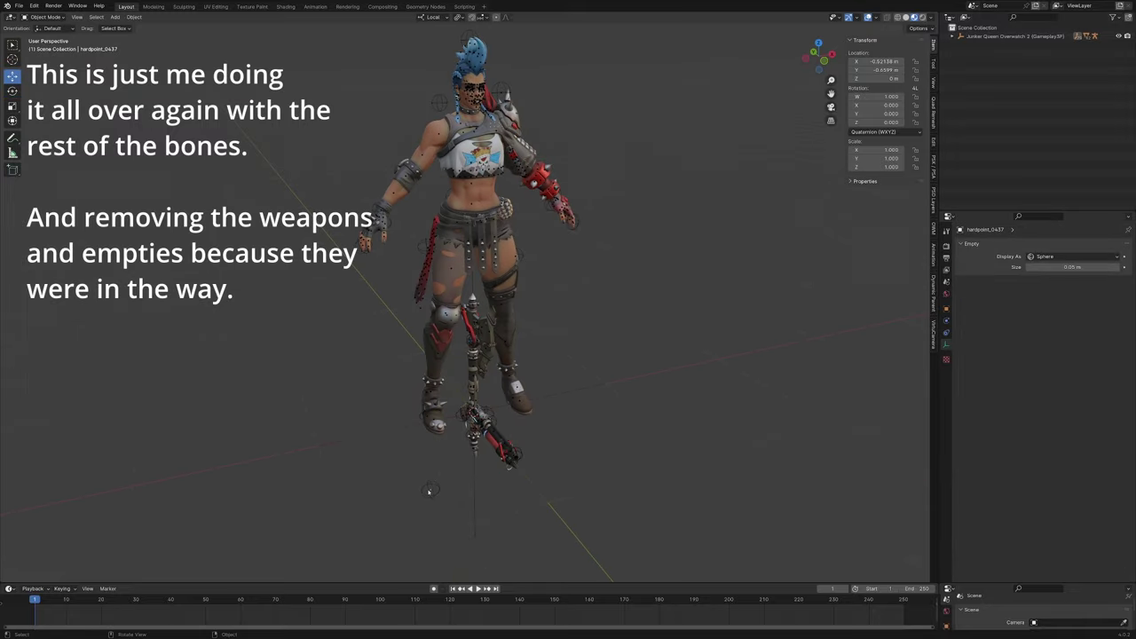
{"action": "key", "text": "Delete"}
Delete the weapon hanging between the character's legs together with the remaining empties
{"action": "scroll", "coordinate": [451, 410], "scroll_direction": "up", "scroll_amount": 2}
{"action": "left_click", "coordinate": [479, 400]}
{"action": "key", "text": "Tab"}
{"action": "middle_click_drag", "start_coordinate": [451, 410], "coordinate": [915, 414]}
{"action": "key", "text": "x"}
{"action": "left_click", "coordinate": [535, 334]}
{"action": "key", "text": "Tab"}
{"action": "key", "text": "Delete"}
Select all of the armature's bones in Edit Mode and set the transform pivot point to Individual Origins
{"action": "scroll", "coordinate": [488, 416], "scroll_direction": "up", "scroll_amount": 3}
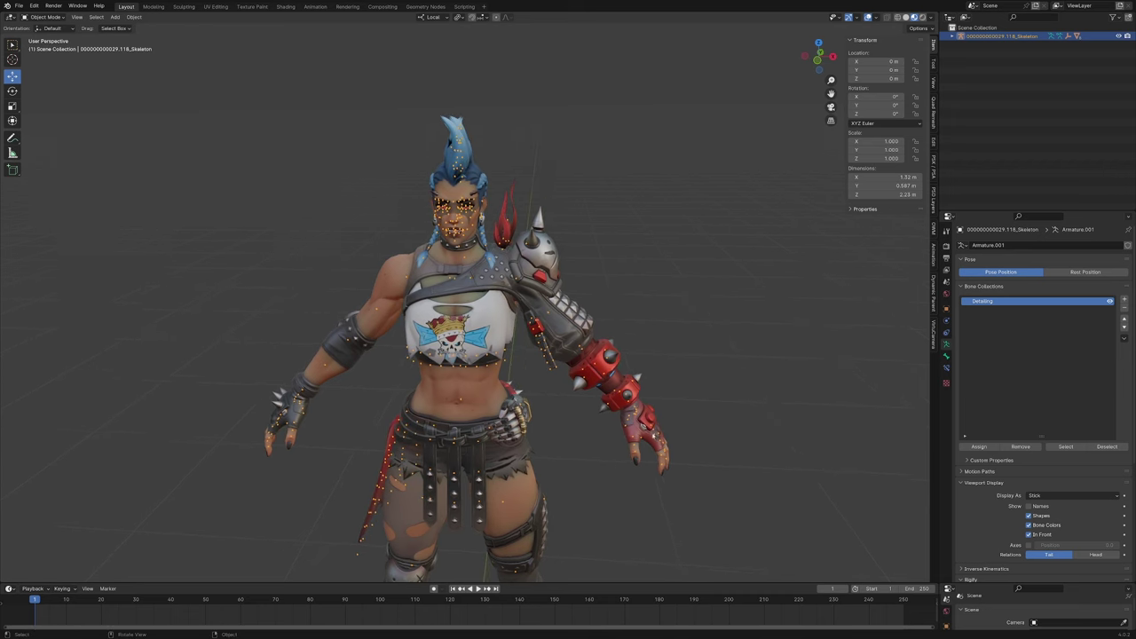
{"action": "middle_click_drag", "start_coordinate": [706, 377], "coordinate": [744, 377]}
{"action": "middle_click_drag", "start_coordinate": [744, 377], "coordinate": [747, 350], "text": "shift"}
{"action": "key", "text": "Tab"}
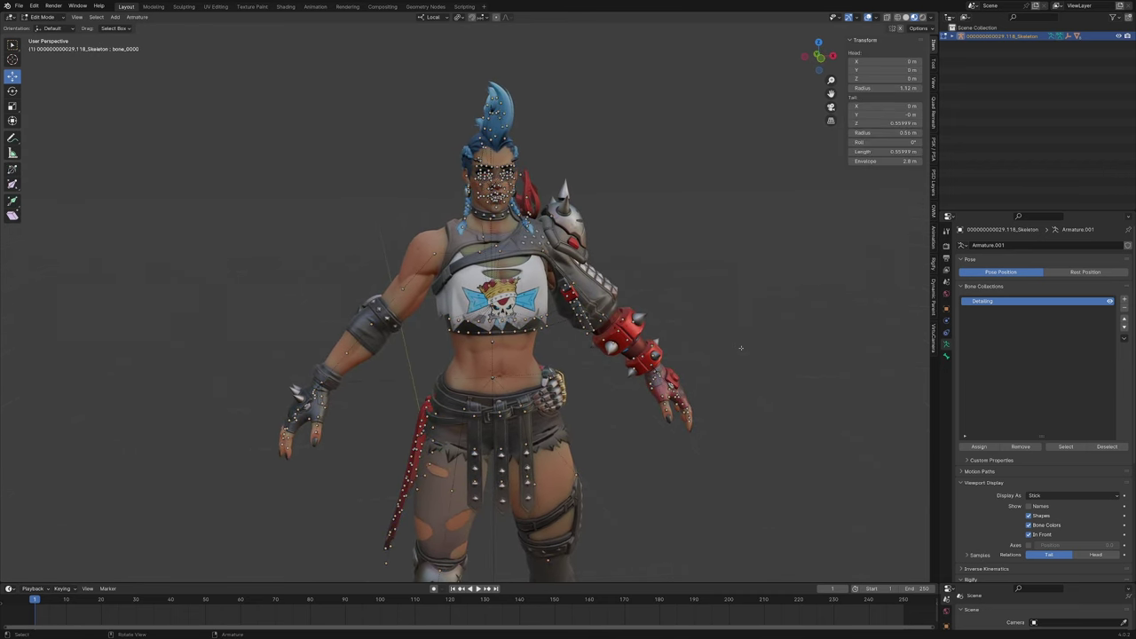
{"action": "key", "text": "a"}
{"action": "left_click", "coordinate": [459, 17]}
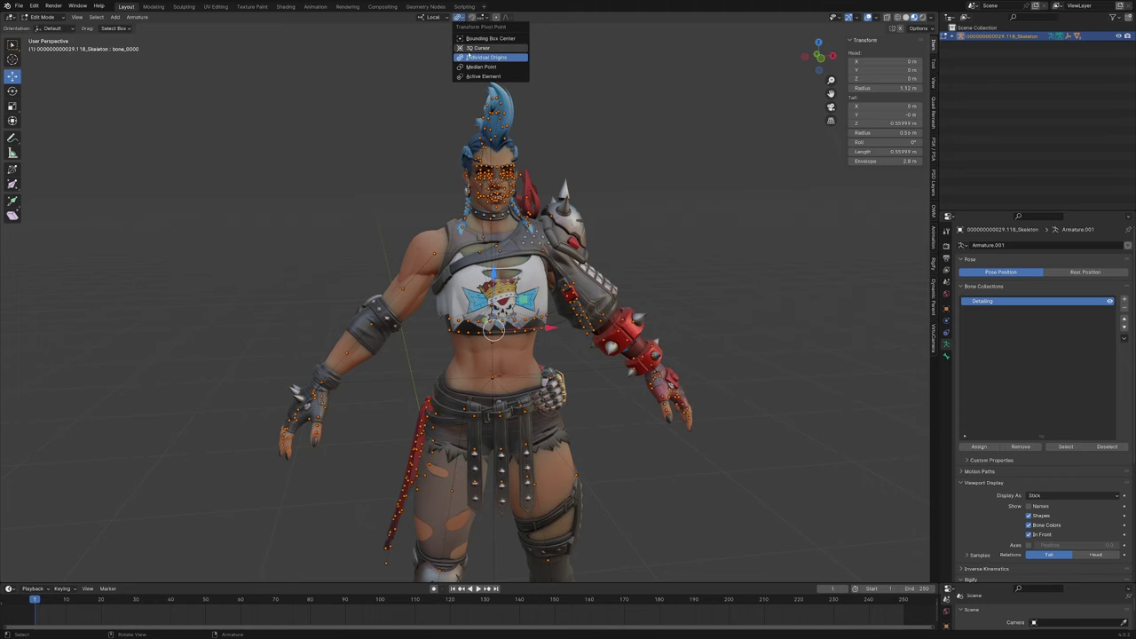
{"action": "left_click", "coordinate": [479, 57]}
Deselect the large root bone between the legs and scale up the other selected bones about 25 times
{"action": "scroll", "coordinate": [573, 100], "scroll_direction": "down", "scroll_amount": 3}
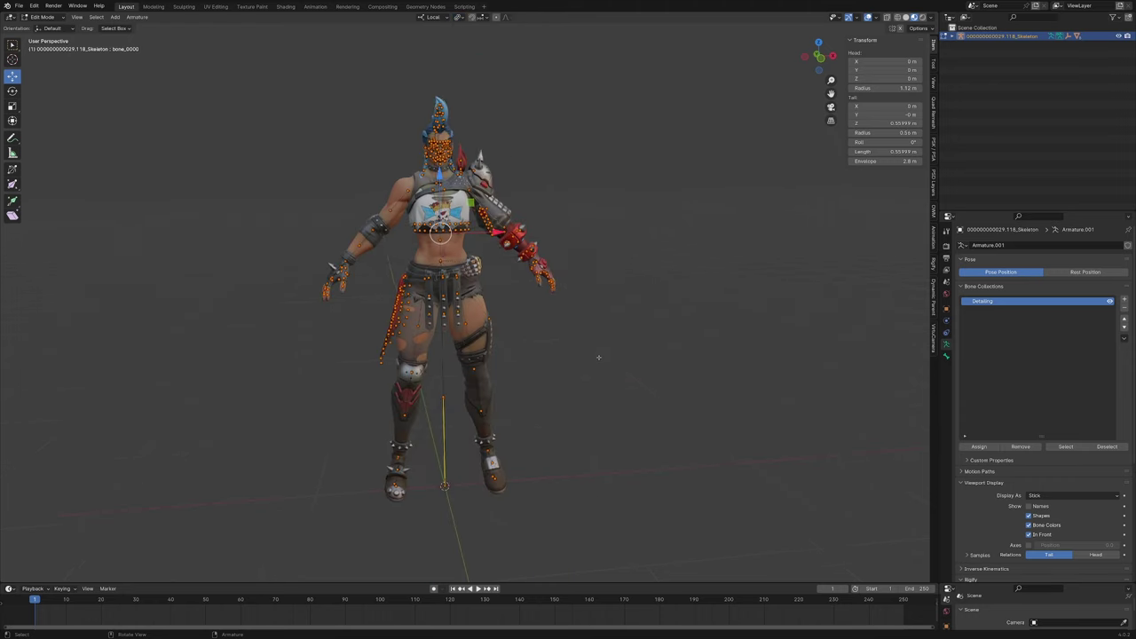
{"action": "key", "text": "s"}
{"action": "left_click", "coordinate": [461, 455]}
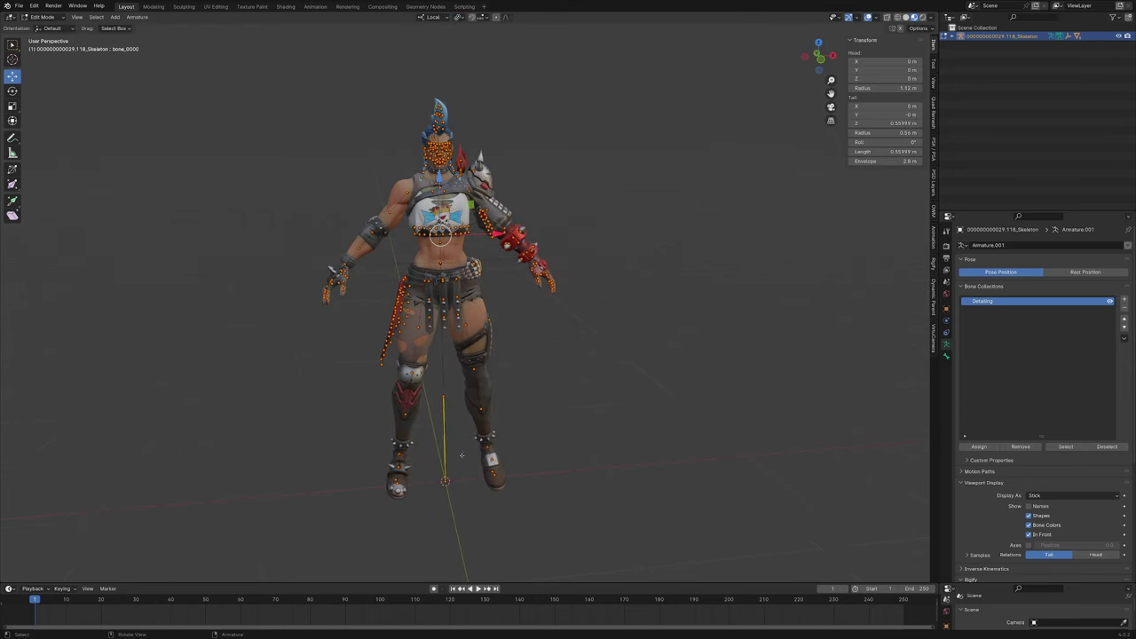
{"action": "left_click", "coordinate": [451, 490], "text": "shift"}
{"action": "left_click", "coordinate": [446, 394], "text": "shift"}
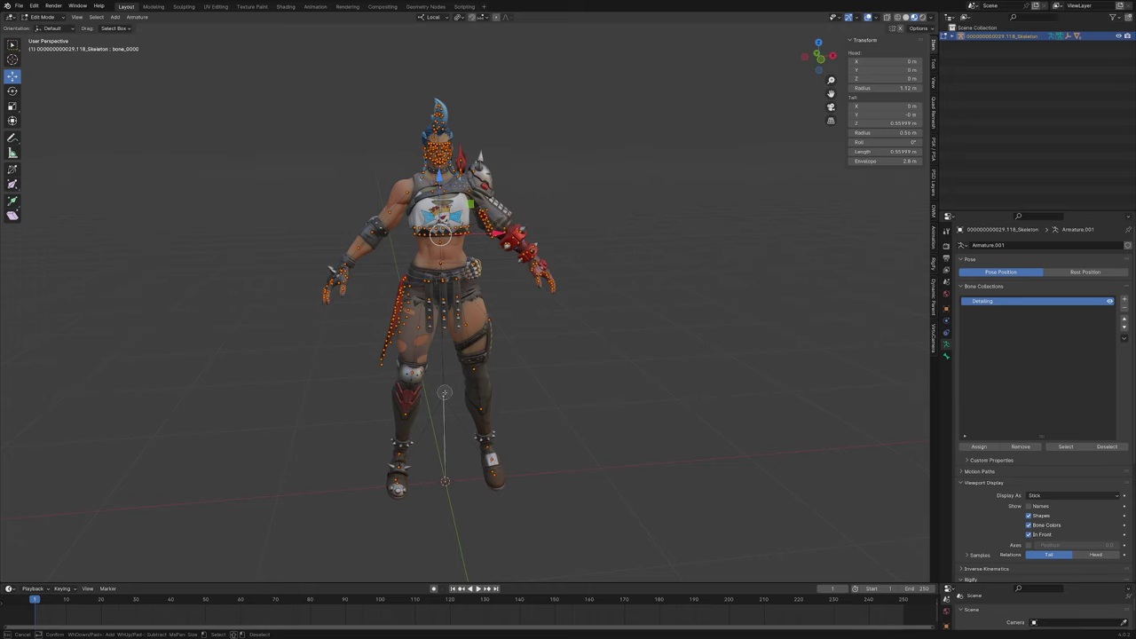
{"action": "key", "text": "s"}
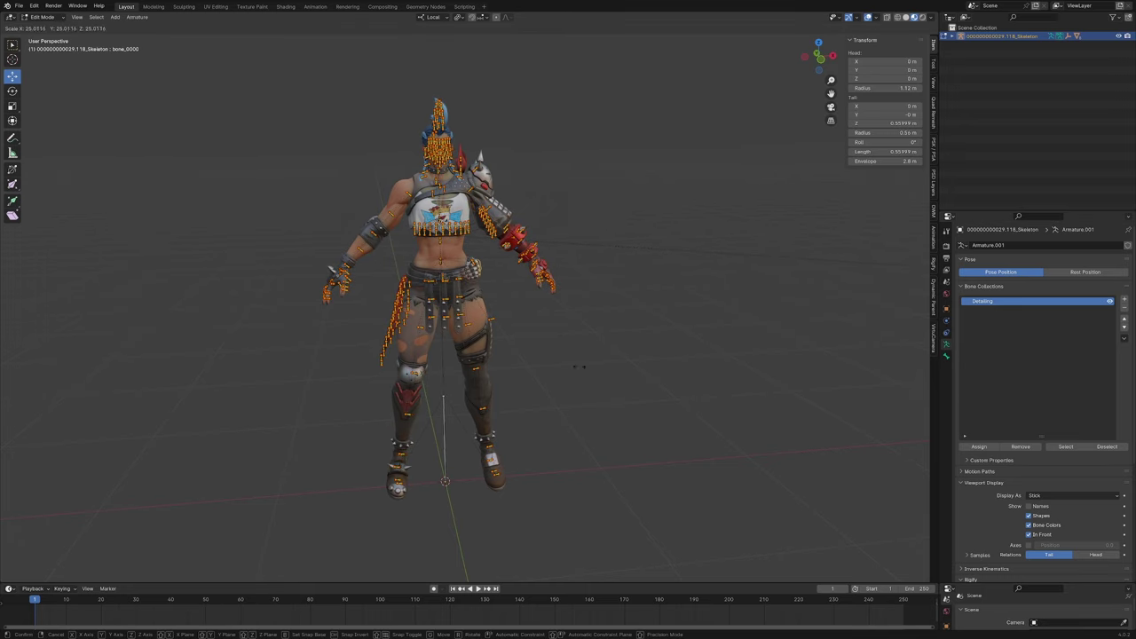
{"action": "left_click", "coordinate": [581, 366]}
Switch to Object Mode and hide the Detailing bone collection
{"action": "key", "text": "Tab"}
{"action": "scroll", "coordinate": [535, 310], "scroll_direction": "up", "scroll_amount": 2}
{"action": "middle_click_drag", "start_coordinate": [453, 258], "coordinate": [528, 315], "text": "shift"}
{"action": "scroll", "coordinate": [457, 220], "scroll_direction": "up", "scroll_amount": 3}
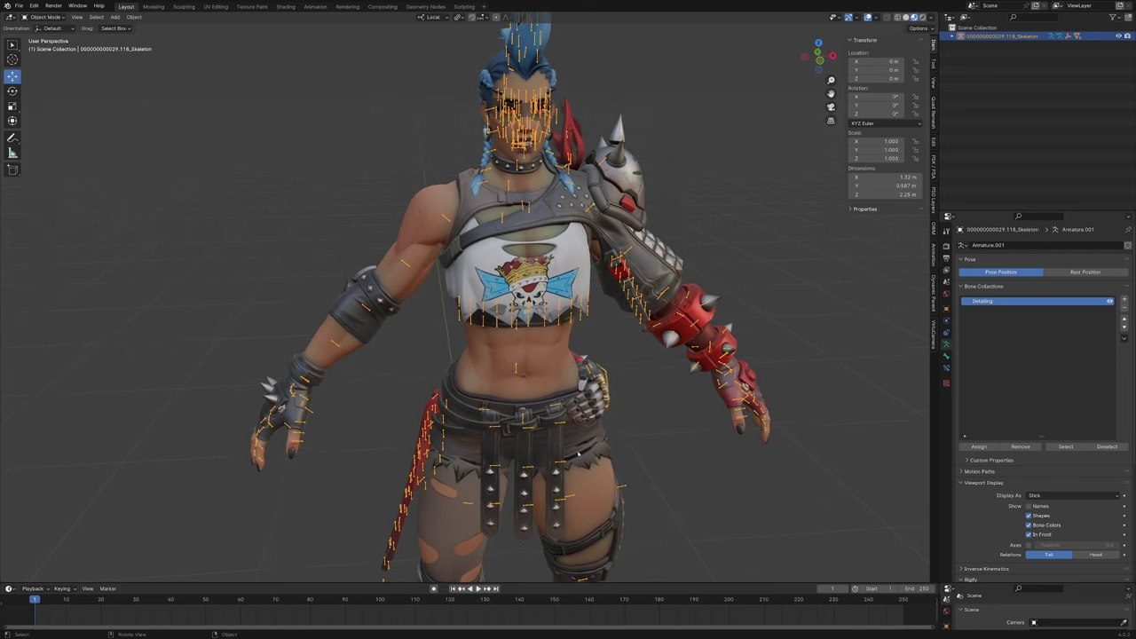
{"action": "middle_click_drag", "start_coordinate": [578, 454], "coordinate": [555, 390]}
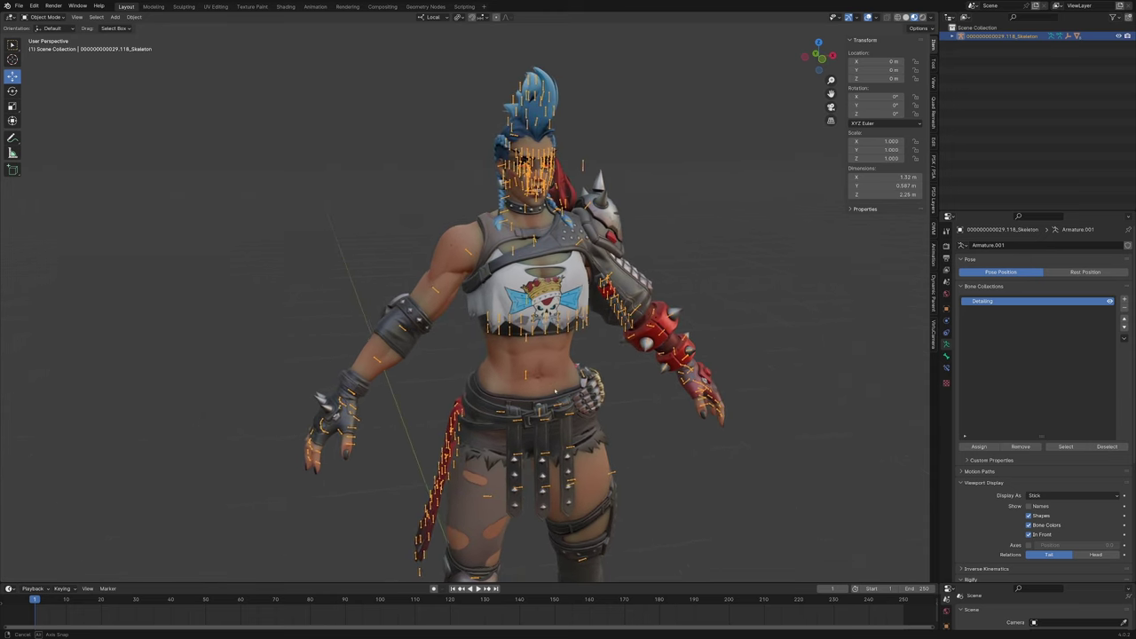
{"action": "scroll", "coordinate": [502, 245], "scroll_direction": "up", "scroll_amount": 5}
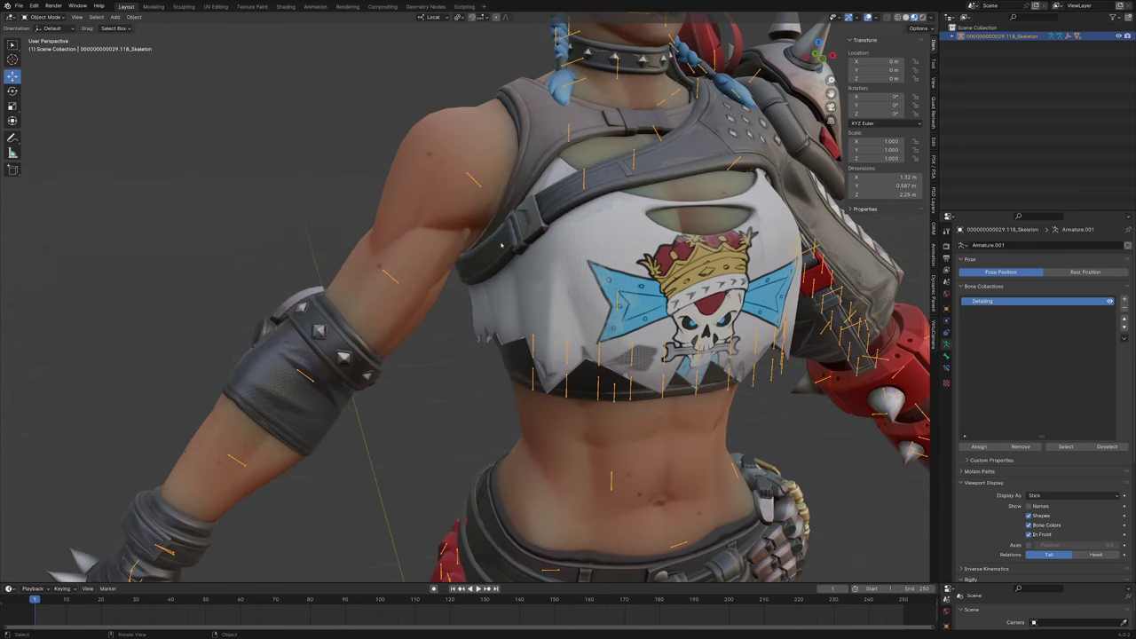
{"action": "left_click", "coordinate": [1111, 301]}
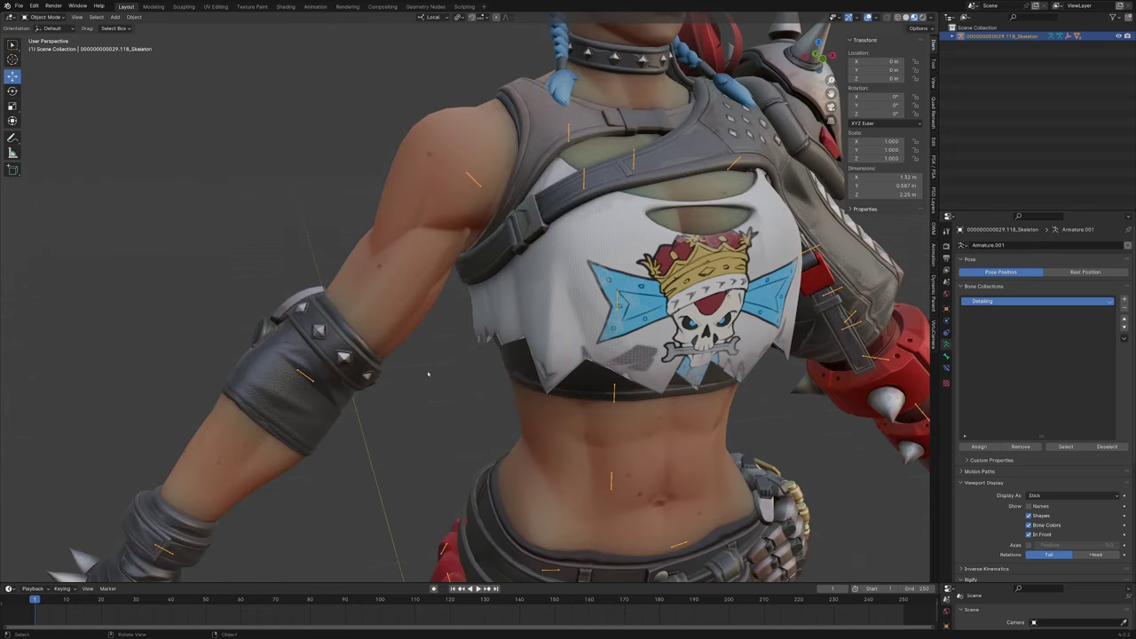
Select the forearm bone at the studded elbow band and snap the 3D cursor to its head in Edit Mode
{"action": "scroll", "coordinate": [429, 373], "scroll_direction": "down", "scroll_amount": 2}
{"action": "middle_click_drag", "start_coordinate": [421, 255], "coordinate": [465, 271], "text": "shift"}
{"action": "middle_click_drag", "start_coordinate": [465, 271], "coordinate": [451, 277]}
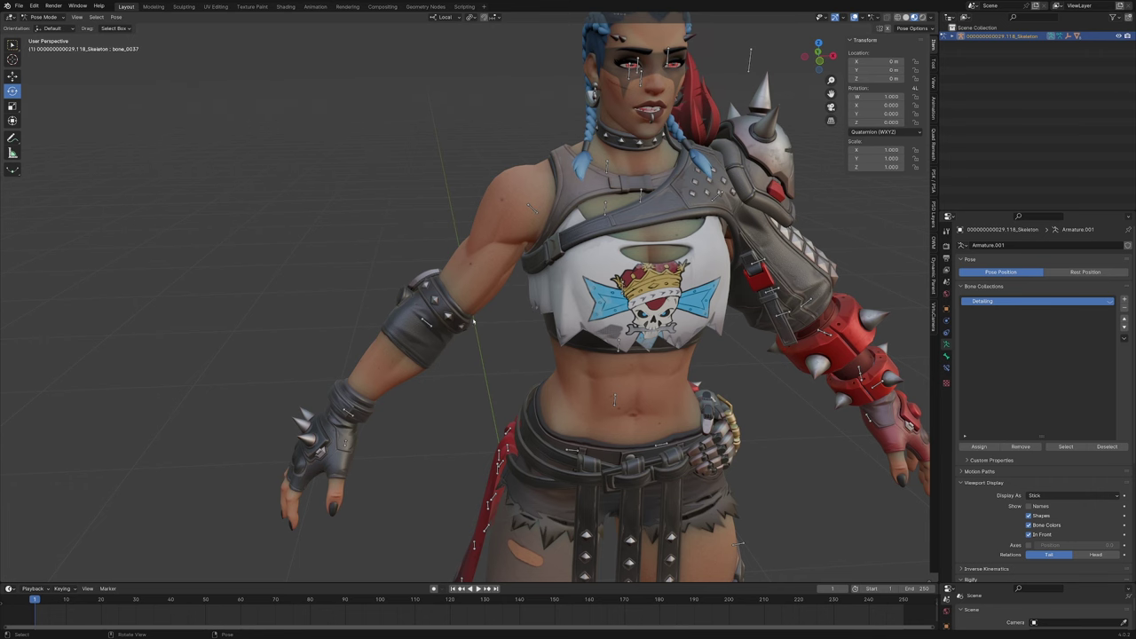
{"action": "scroll", "coordinate": [474, 321], "scroll_direction": "up", "scroll_amount": 2}
{"action": "left_click", "coordinate": [414, 318]}
{"action": "key", "text": "Tab"}
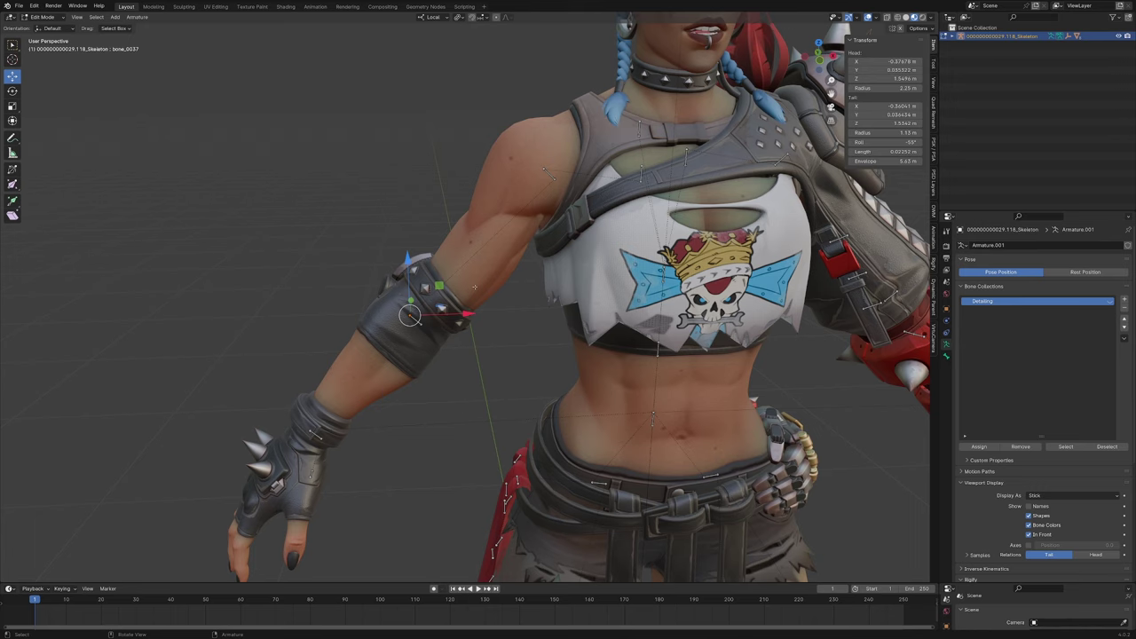
{"action": "key", "text": "shift+s"}
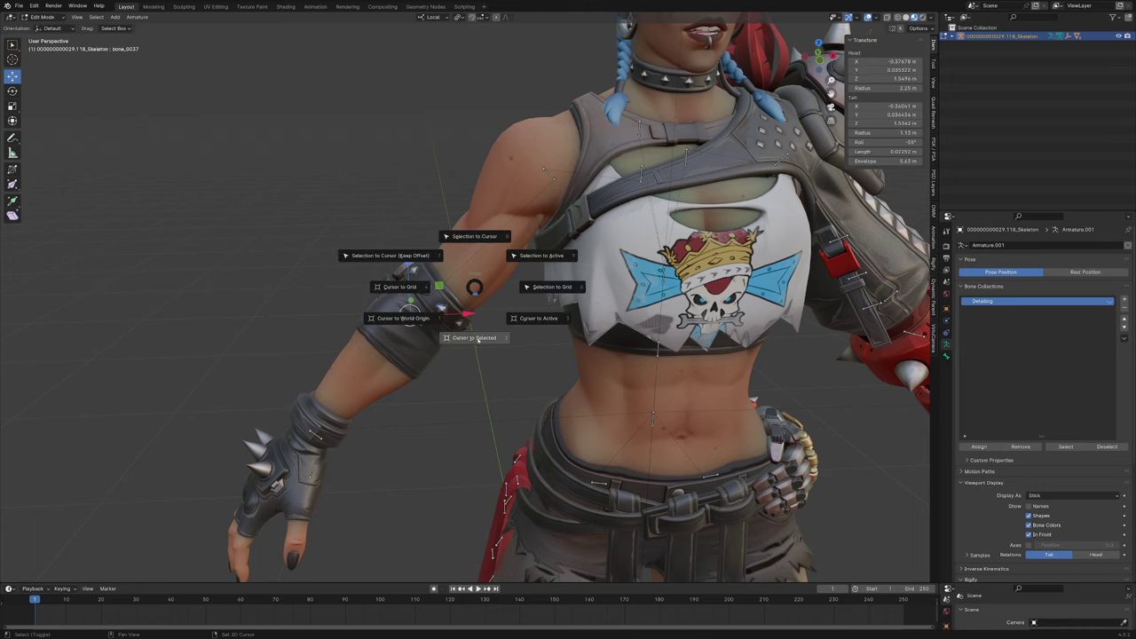
{"action": "left_click", "coordinate": [475, 339]}
Snap the tail of the same arm's upper arm bone to the 3D cursor at the elbow
{"action": "left_click", "coordinate": [557, 180]}
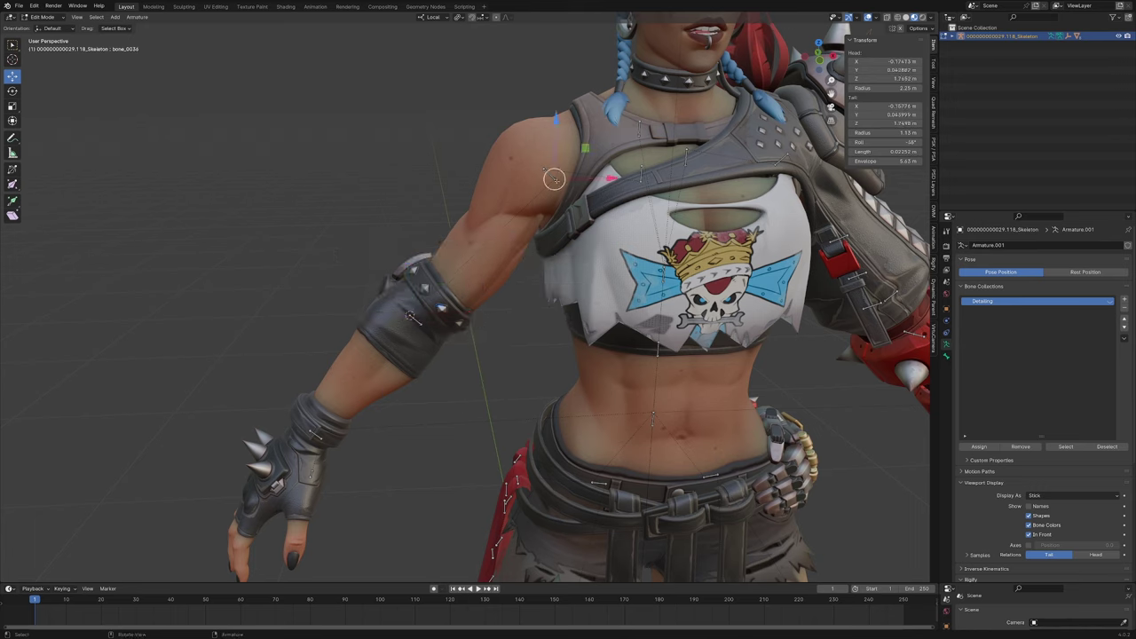
{"action": "key", "text": "shift+s"}
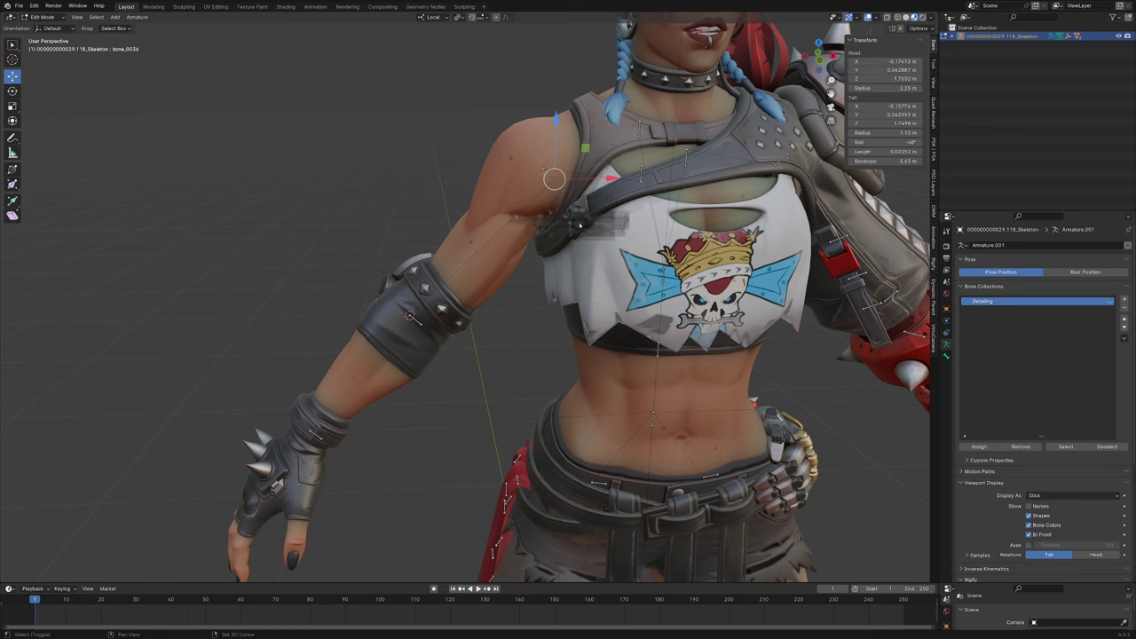
{"action": "left_click", "coordinate": [577, 173]}
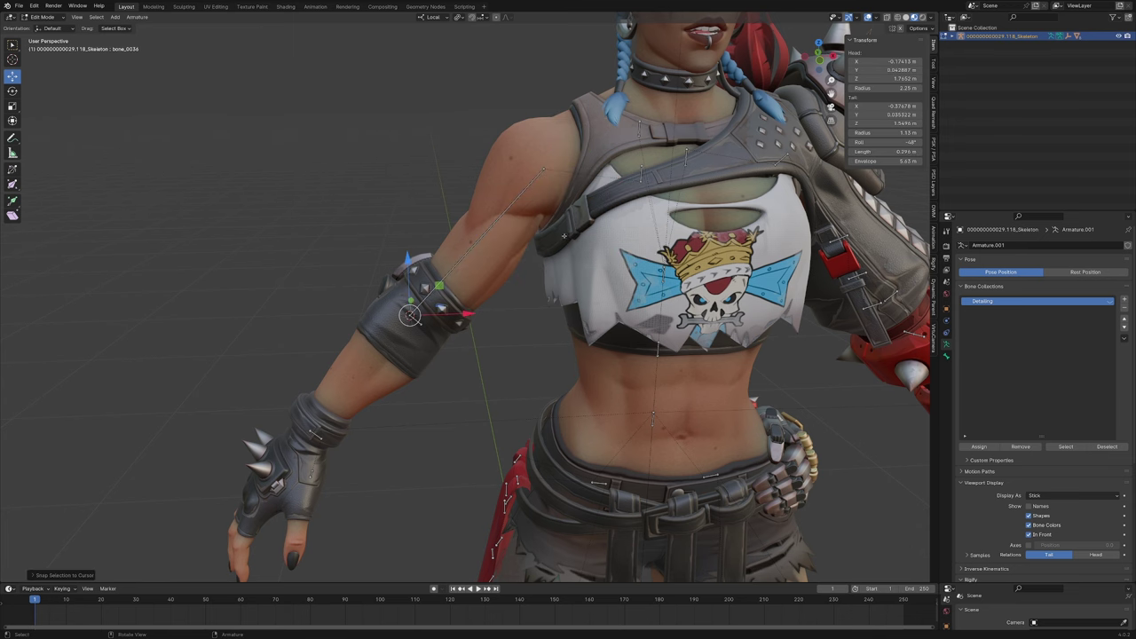
Test the upper arm bone's rotation in Pose Mode from several angles, cancelling each rotation
{"action": "key", "text": "Tab"}
{"action": "left_click", "coordinate": [553, 272]}
{"action": "left_click", "coordinate": [484, 238]}
{"action": "scroll", "coordinate": [444, 276], "scroll_direction": "down", "scroll_amount": 4}
{"action": "key", "text": "r"}
{"action": "right_click", "coordinate": [412, 241]}
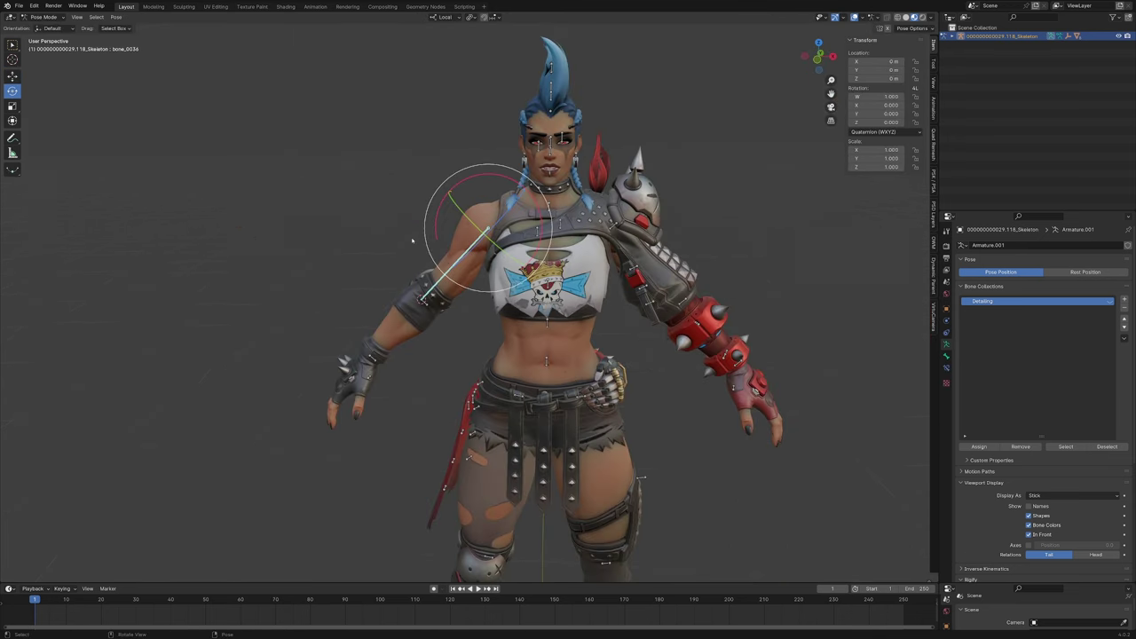
{"action": "scroll", "coordinate": [412, 240], "scroll_direction": "up", "scroll_amount": 4}
{"action": "middle_click_drag", "start_coordinate": [372, 337], "coordinate": [412, 364]}
{"action": "key", "text": "r"}
{"action": "right_click", "coordinate": [350, 385]}
{"action": "middle_click_drag", "start_coordinate": [350, 385], "coordinate": [313, 373]}
{"action": "key", "text": "r"}
{"action": "right_click", "coordinate": [568, 277]}
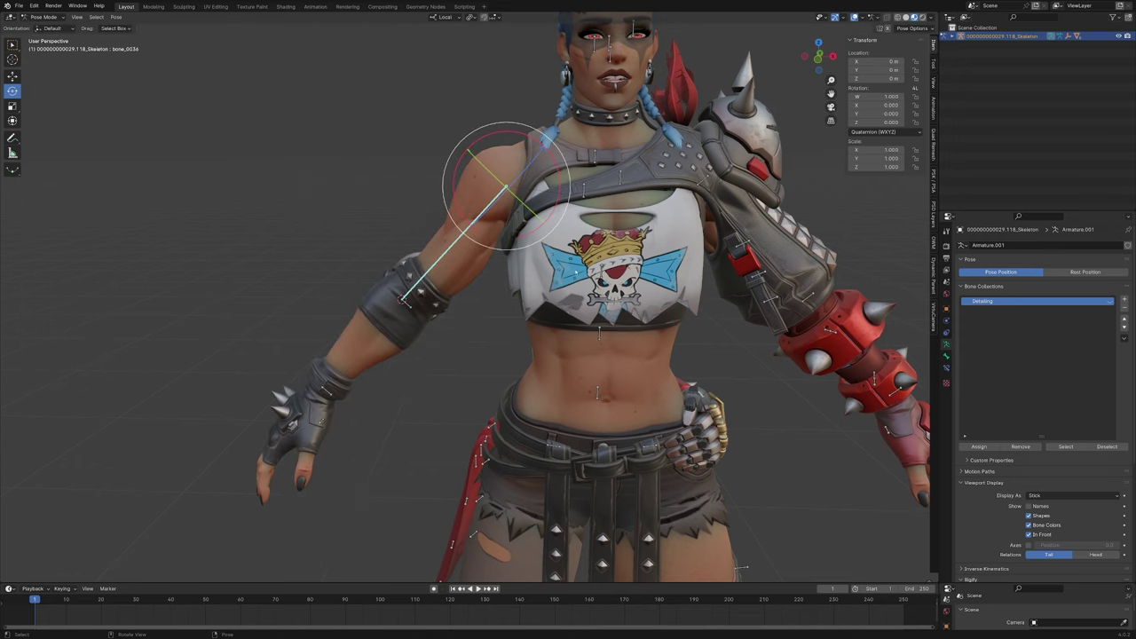
{"action": "key", "text": "r"}
{"action": "right_click", "coordinate": [363, 310]}
Select the tail of the small forearm bone at the elbow in Edit Mode
{"action": "middle_click_drag", "start_coordinate": [382, 324], "coordinate": [360, 328]}
{"action": "scroll", "coordinate": [400, 311], "scroll_direction": "up", "scroll_amount": 7}
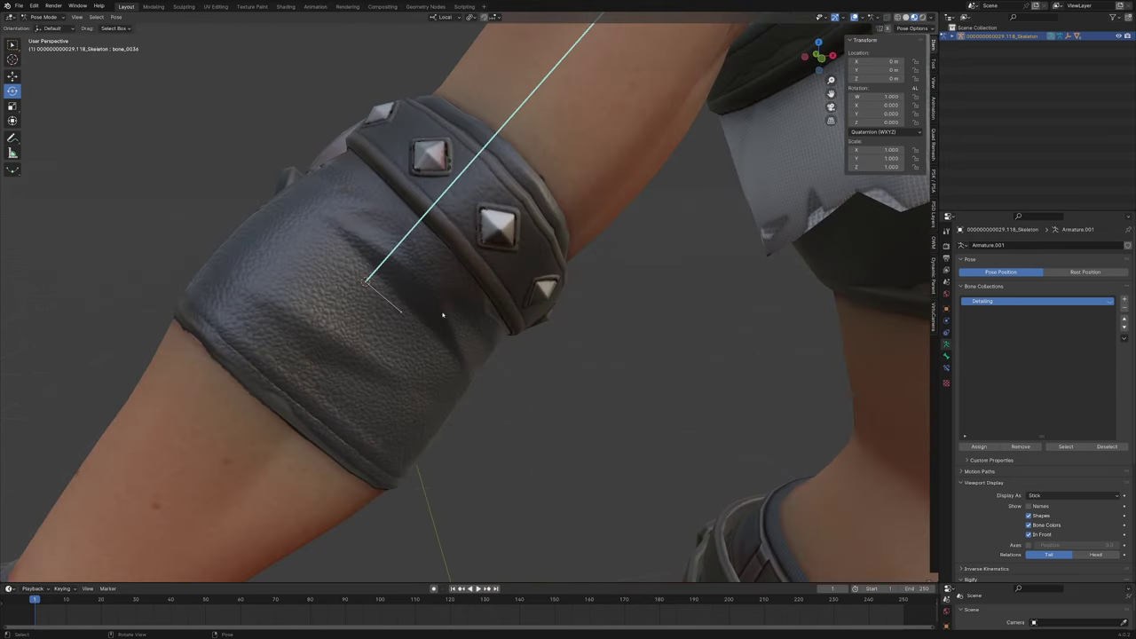
{"action": "left_click", "coordinate": [387, 304]}
{"action": "key", "text": "Tab"}
{"action": "left_click", "coordinate": [401, 312]}
{"action": "scroll", "coordinate": [403, 319], "scroll_direction": "down", "scroll_amount": 6}
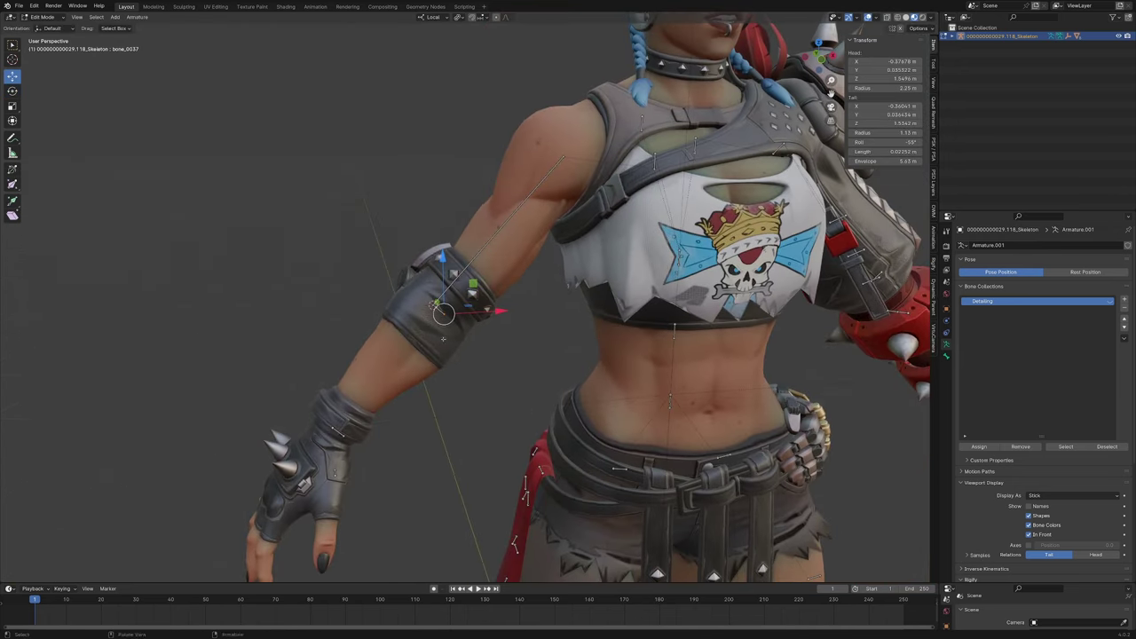
{"action": "middle_click_drag", "start_coordinate": [409, 360], "coordinate": [466, 306], "text": "shift"}
{"action": "scroll", "coordinate": [465, 308], "scroll_direction": "up", "scroll_amount": 1}
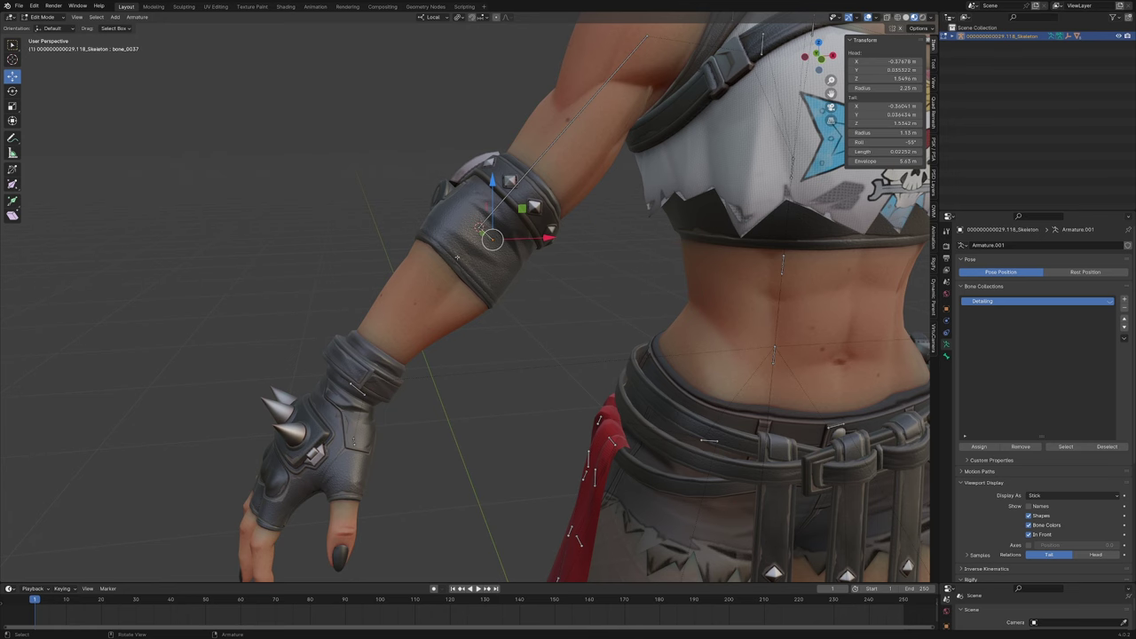
Snap the 3D cursor to the head of the wrist bone
{"action": "scroll", "coordinate": [506, 293], "scroll_direction": "up", "scroll_amount": 2}
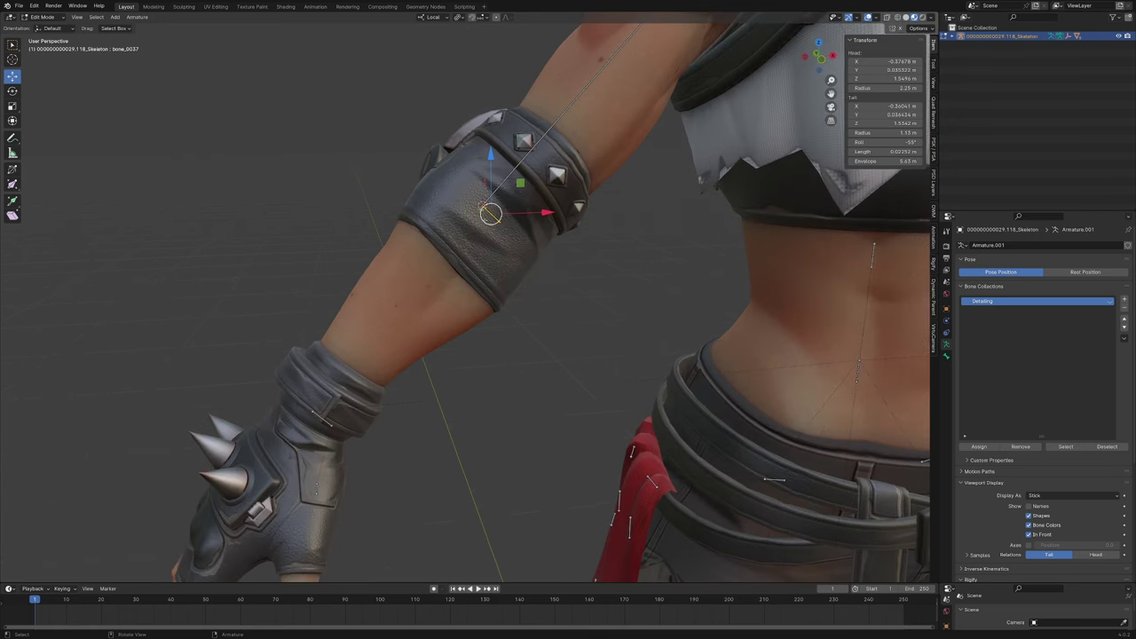
{"action": "scroll", "coordinate": [372, 369], "scroll_direction": "down", "scroll_amount": 2}
{"action": "middle_click_drag", "start_coordinate": [372, 369], "coordinate": [346, 342]}
{"action": "scroll", "coordinate": [347, 342], "scroll_direction": "up", "scroll_amount": 1}
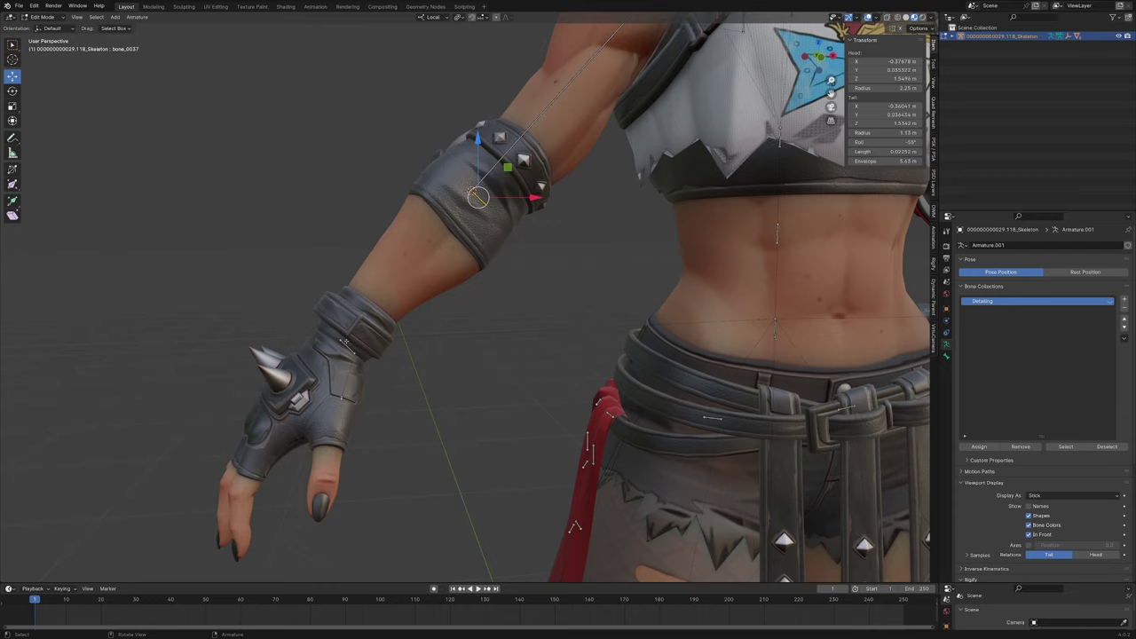
{"action": "left_click", "coordinate": [338, 341]}
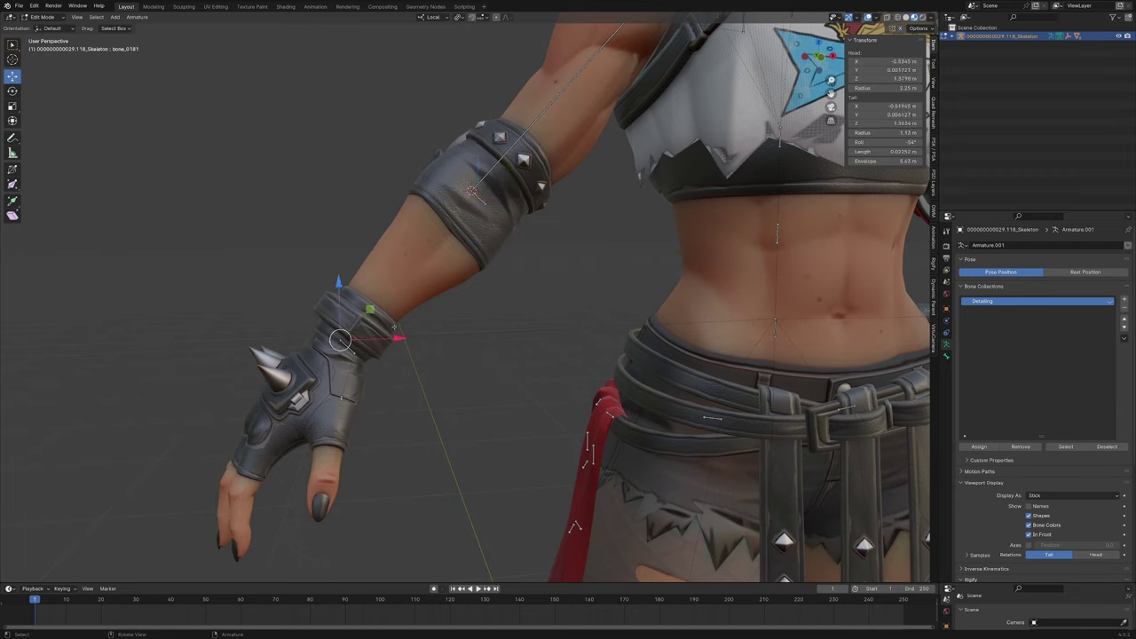
{"action": "key", "text": "shift+s"}
{"action": "left_click", "coordinate": [419, 428]}
Try snapping the head of the forearm bone, instead of its tail, to the 3D cursor at the wrist
{"action": "left_click", "coordinate": [473, 201]}
{"action": "left_click", "coordinate": [480, 201]}
{"action": "key", "text": "g"}
{"action": "right_click", "coordinate": [545, 213]}
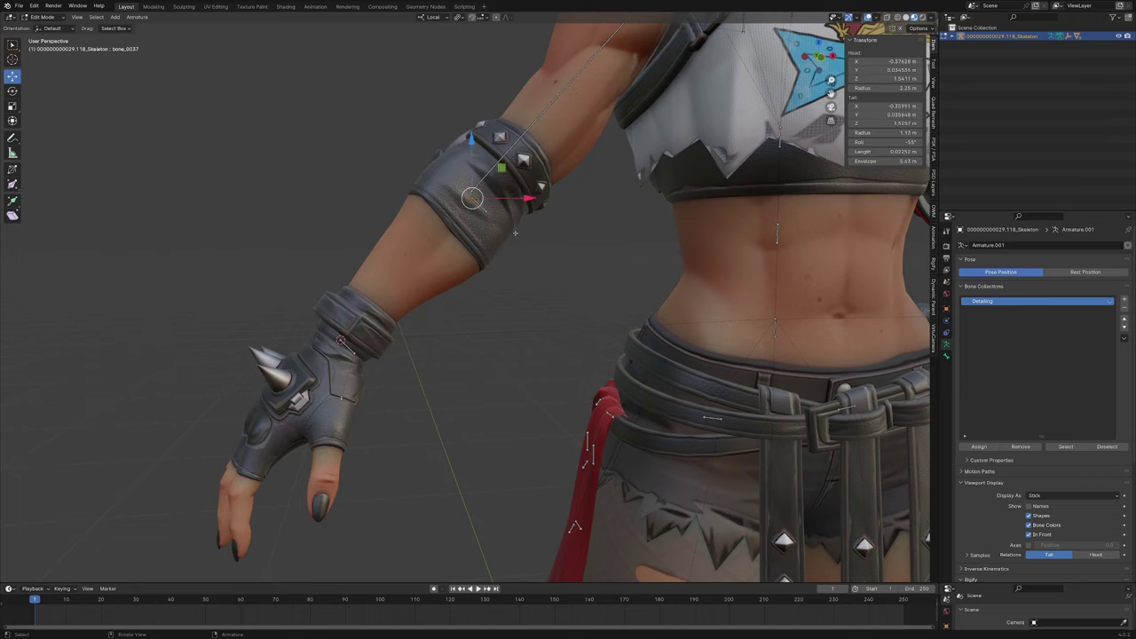
{"action": "key", "text": "shift+s"}
{"action": "left_click", "coordinate": [513, 169]}
Test the forearm bone's rotation in Pose Mode with its head placed at the wrist, cancelling each rotation
{"action": "key", "text": "ctrl+Tab"}
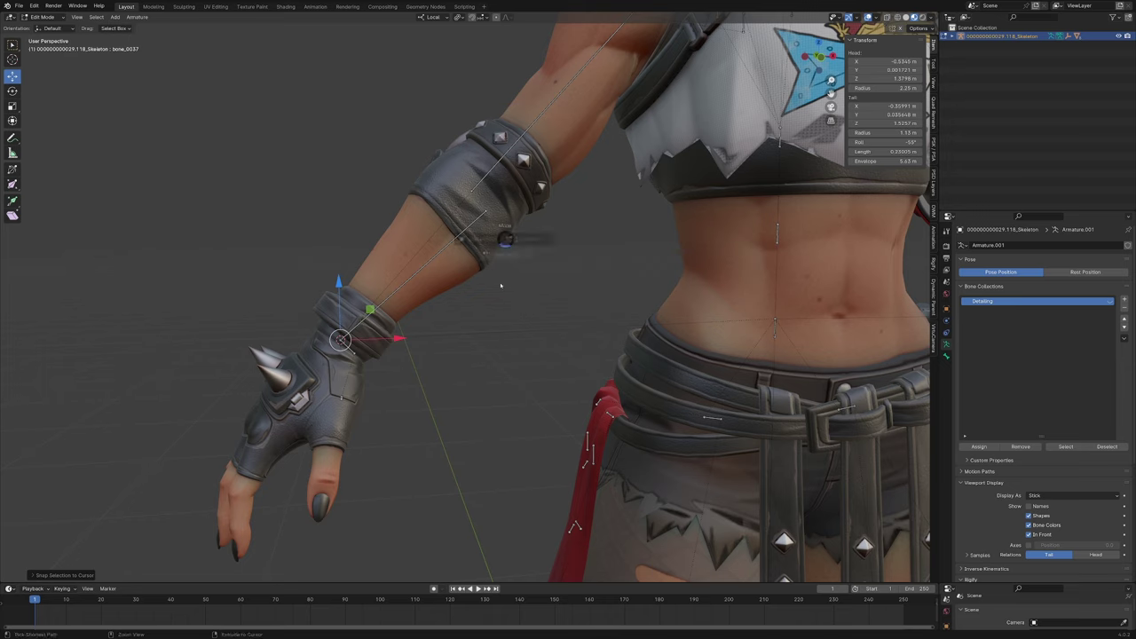
{"action": "left_click", "coordinate": [500, 286]}
{"action": "left_click", "coordinate": [445, 249]}
{"action": "key", "text": "r"}
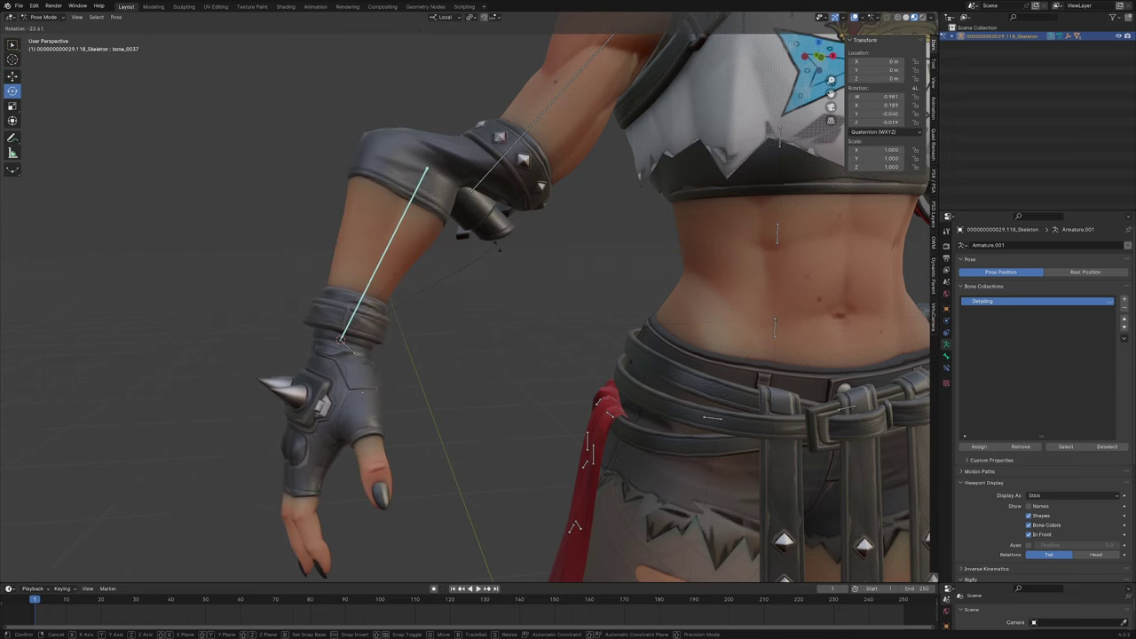
{"action": "right_click", "coordinate": [470, 317]}
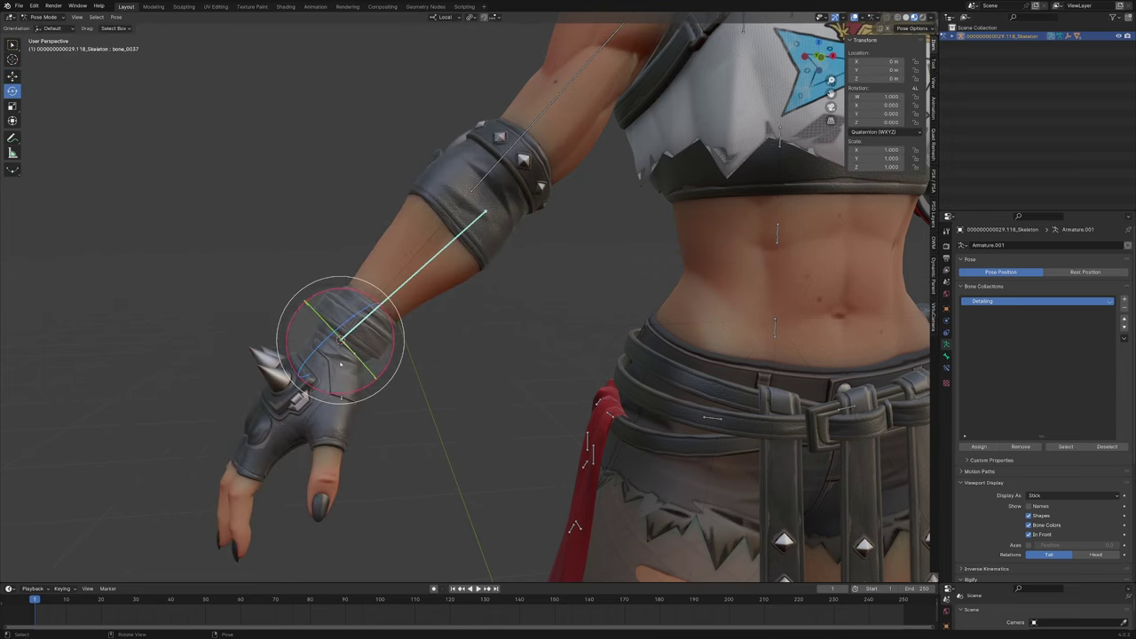
{"action": "key", "text": "r"}
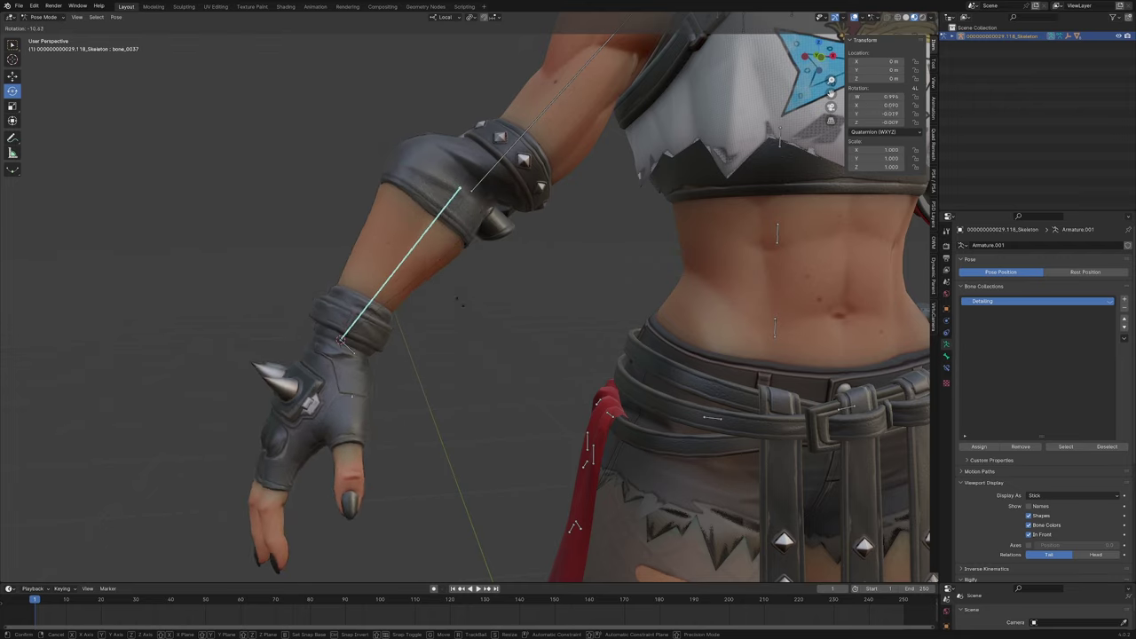
{"action": "right_click", "coordinate": [452, 329]}
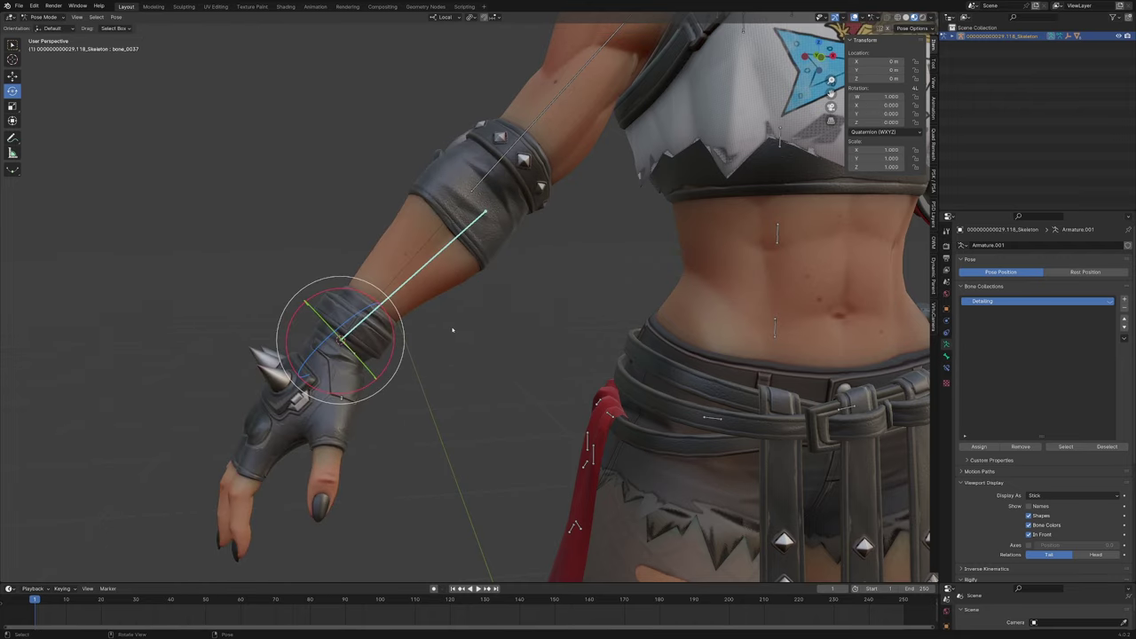
With the forearm bone's head back at the elbow, snap its tail to the 3D cursor at the wrist
{"action": "key", "text": "Tab"}
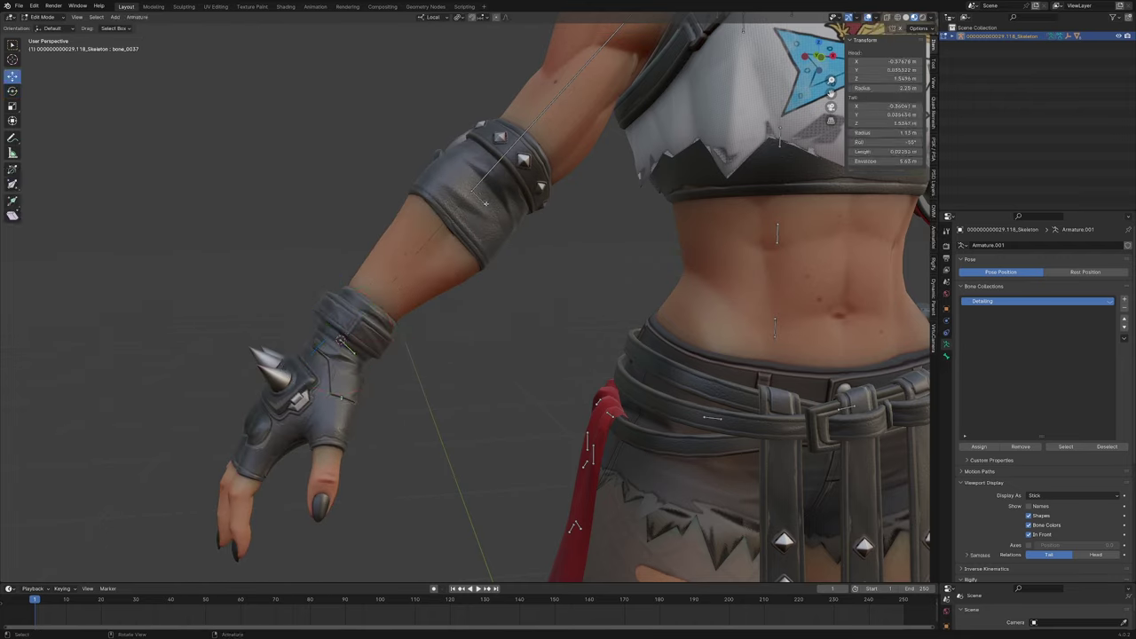
{"action": "left_click", "coordinate": [486, 203]}
{"action": "key", "text": "g"}
{"action": "right_click", "coordinate": [487, 202]}
{"action": "key", "text": "shift+s"}
{"action": "left_click", "coordinate": [487, 144]}
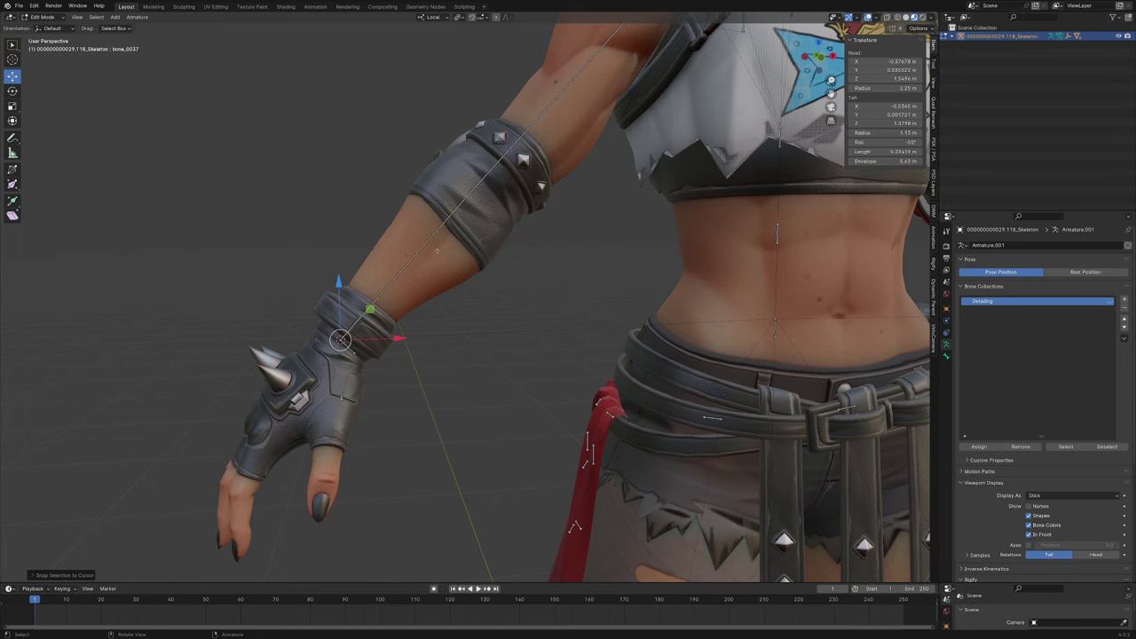
Test the rotation of the forearm and upper arm bones in Pose Mode, cancelling each rotation
{"action": "key", "text": "Tab"}
{"action": "key", "text": "r"}
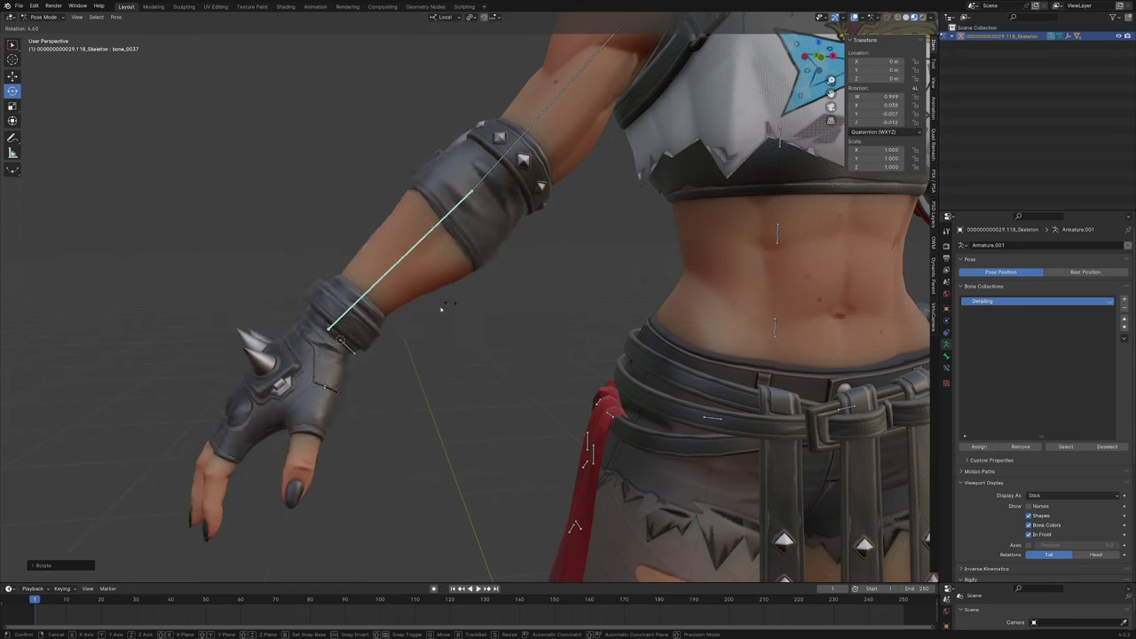
{"action": "right_click", "coordinate": [443, 308]}
{"action": "scroll", "coordinate": [448, 301], "scroll_direction": "down", "scroll_amount": 4}
{"action": "left_click", "coordinate": [480, 258]}
{"action": "left_click", "coordinate": [480, 246]}
{"action": "key", "text": "r"}
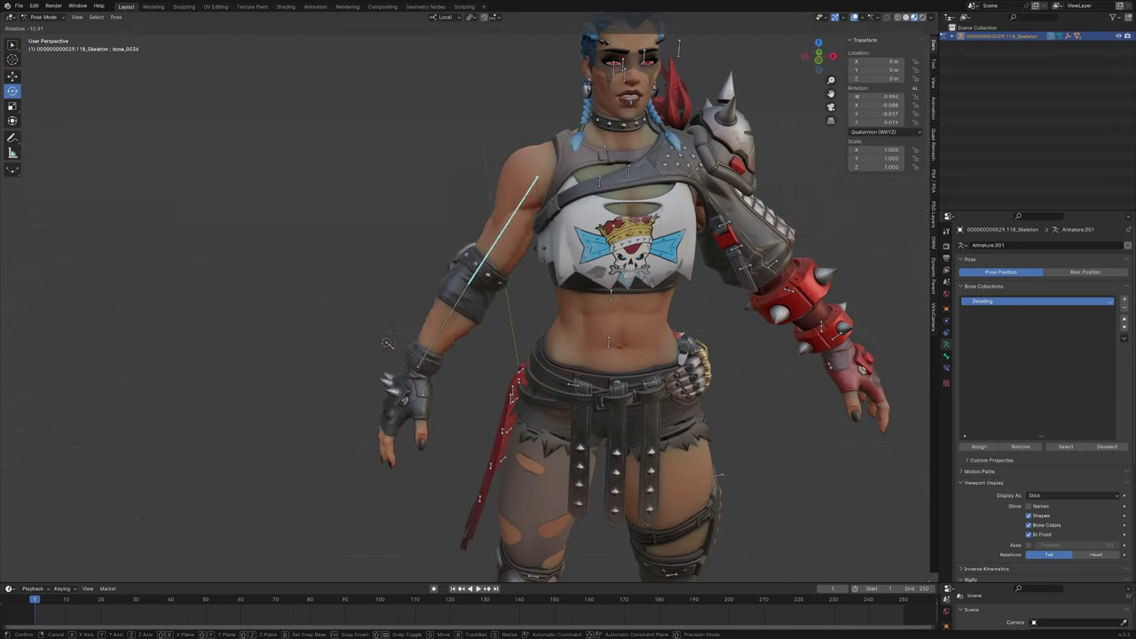
{"action": "right_click", "coordinate": [452, 290]}
{"action": "left_click", "coordinate": [452, 291]}
{"action": "key", "text": "r"}
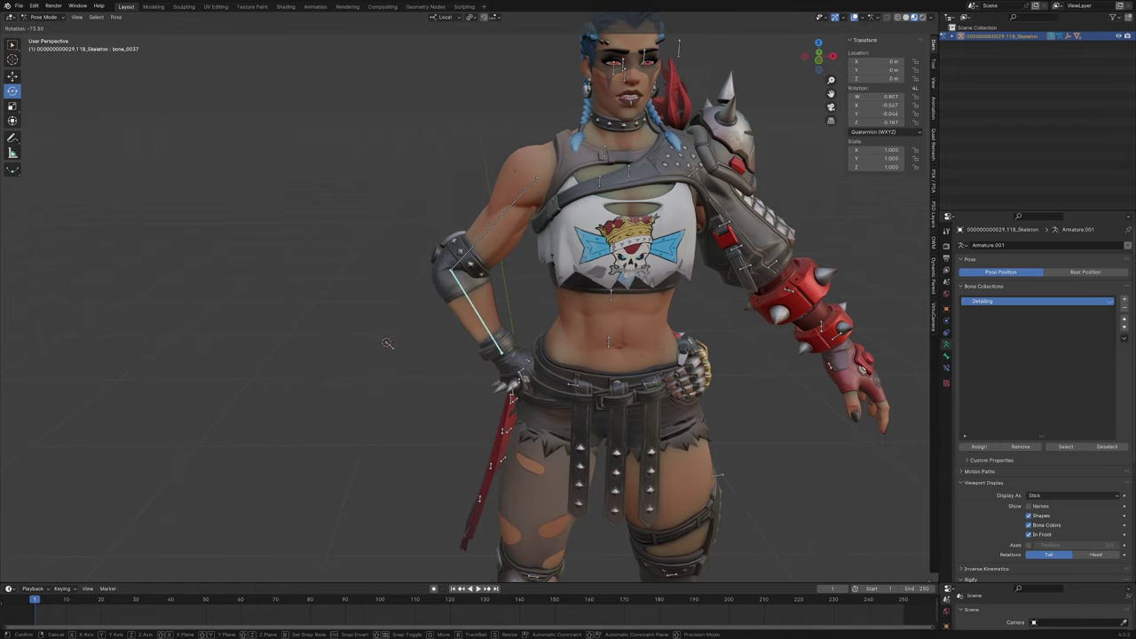
{"action": "right_click", "coordinate": [476, 319]}
Inspect the gloved hand's bones and the remaining visible bones over the whole character
{"action": "middle_click_drag", "start_coordinate": [453, 316], "coordinate": [500, 408]}
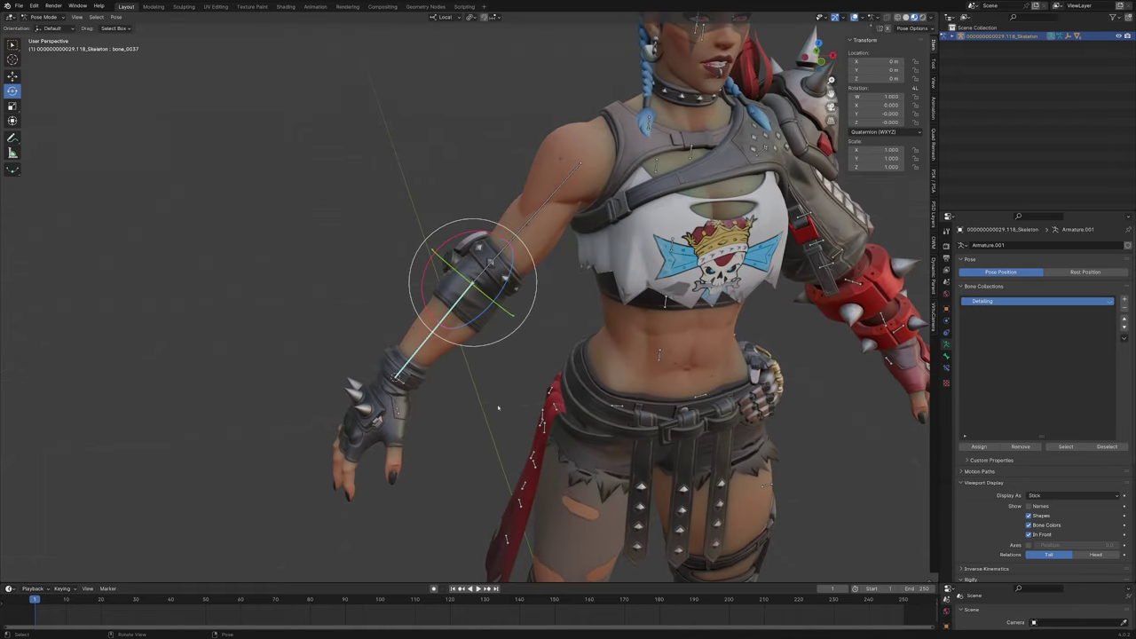
{"action": "scroll", "coordinate": [500, 409], "scroll_direction": "down", "scroll_amount": 3}
{"action": "middle_click_drag", "start_coordinate": [719, 489], "coordinate": [577, 353], "text": "shift"}
{"action": "scroll", "coordinate": [578, 353], "scroll_direction": "down", "scroll_amount": 2}
{"action": "scroll", "coordinate": [426, 390], "scroll_direction": "up", "scroll_amount": 6}
{"action": "middle_click_drag", "start_coordinate": [347, 332], "coordinate": [449, 384], "text": "shift"}
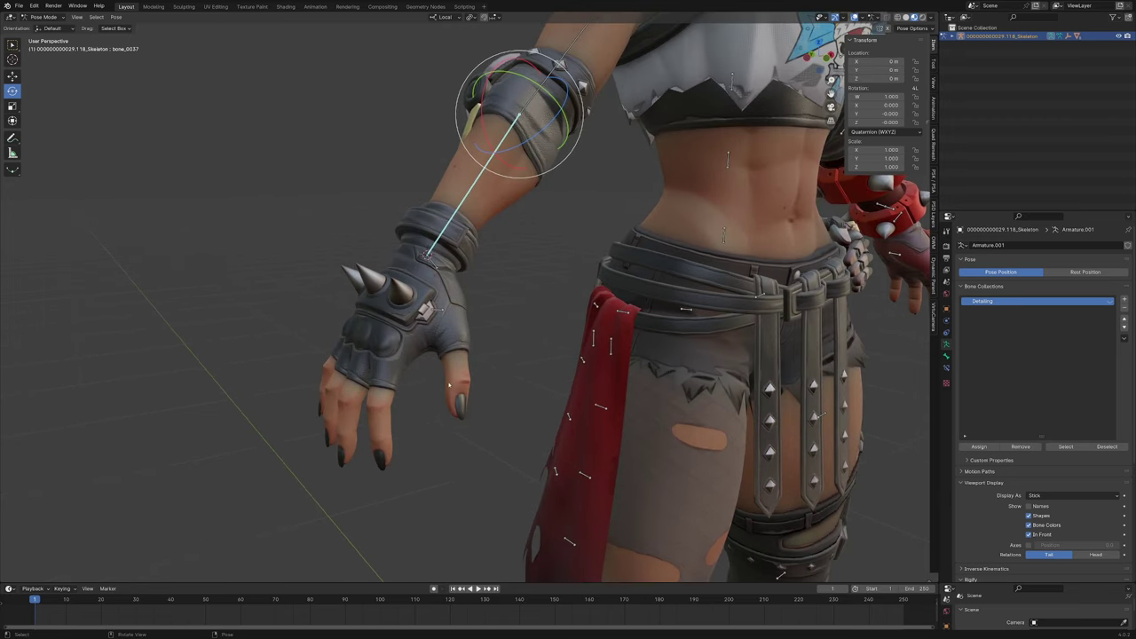
{"action": "scroll", "coordinate": [686, 376], "scroll_direction": "down", "scroll_amount": 6}
{"action": "middle_click_drag", "start_coordinate": [859, 376], "coordinate": [799, 393]}
{"action": "left_click", "coordinate": [816, 393]}
{"action": "mouse_move", "coordinate": [667, 382]}
{"action": "middle_mouse_down"}
{"action": "mouse_move", "coordinate": [689, 380]}
{"action": "mouse_move", "coordinate": [667, 385]}
{"action": "middle_mouse_up"}
{"action": "middle_click_drag", "start_coordinate": [666, 484], "coordinate": [679, 401]}
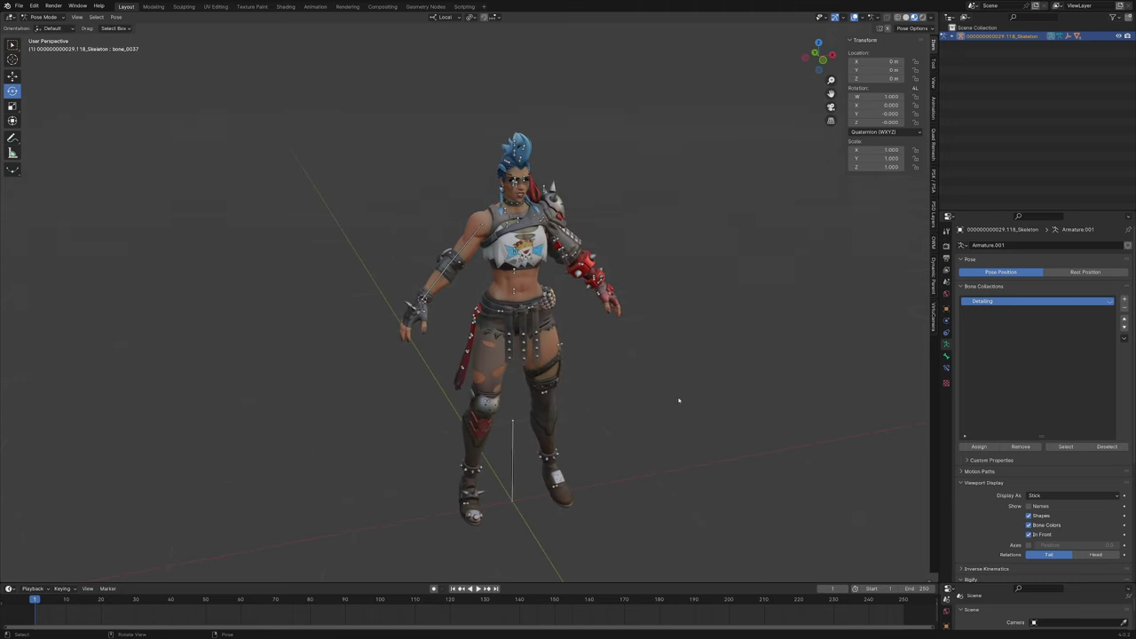
Move all the visible bones into a new bone collection named "Main"
{"action": "key", "text": "a"}
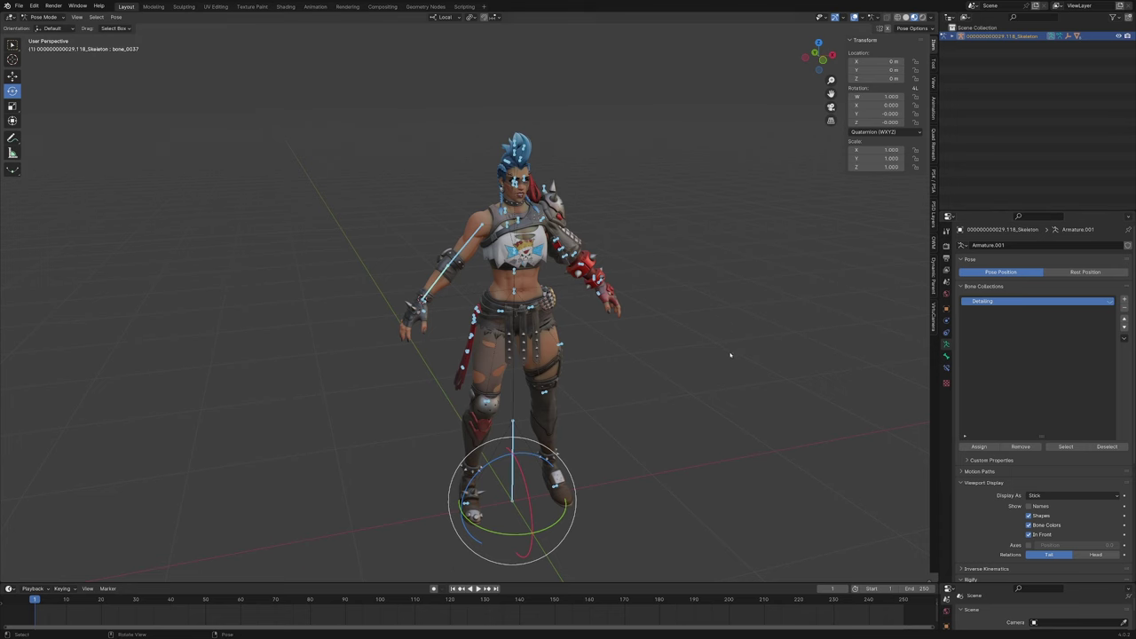
{"action": "scroll", "coordinate": [675, 338], "scroll_direction": "up", "scroll_amount": 1}
{"action": "key", "text": "m"}
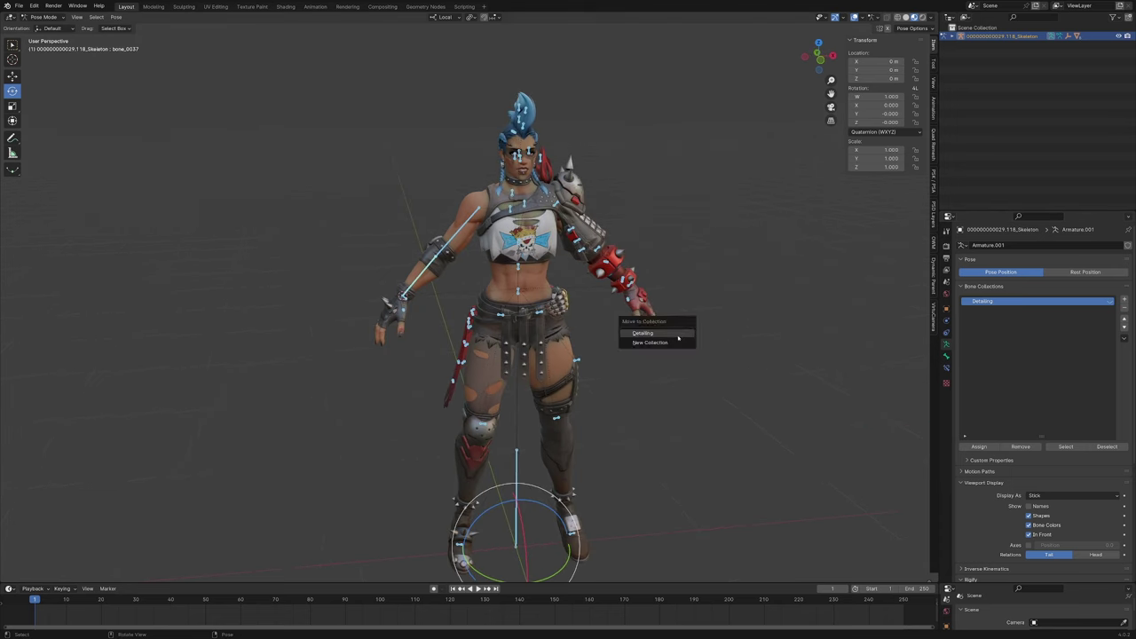
{"action": "left_click", "coordinate": [675, 342]}
{"action": "type", "text": "Main"}
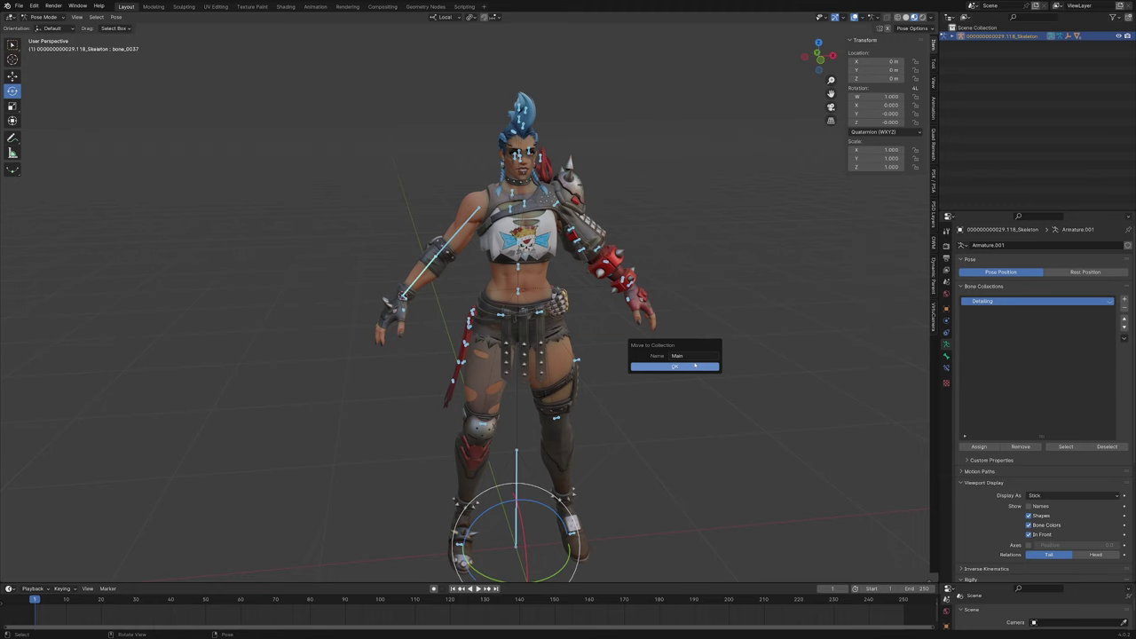
{"action": "left_click", "coordinate": [687, 365]}
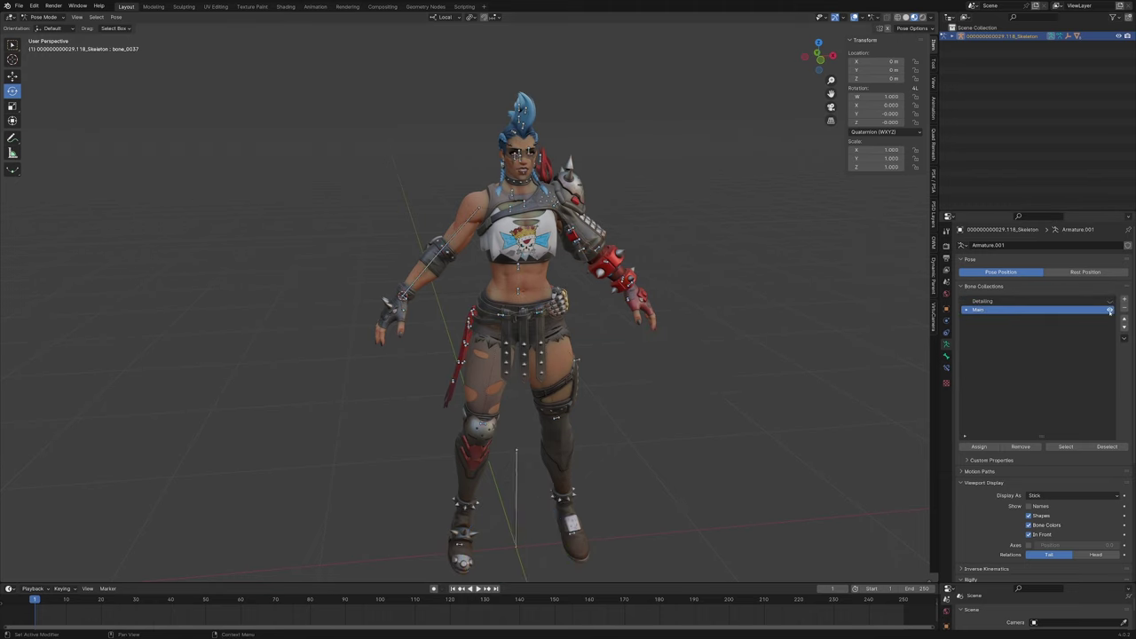
Check the Main collection by toggling its visibility, and make the Detailing collection visible alongside it
{"action": "left_click", "coordinate": [1111, 310]}
{"action": "left_click", "coordinate": [1111, 310]}
{"action": "left_click", "coordinate": [1111, 310]}
{"action": "left_click", "coordinate": [1111, 306]}
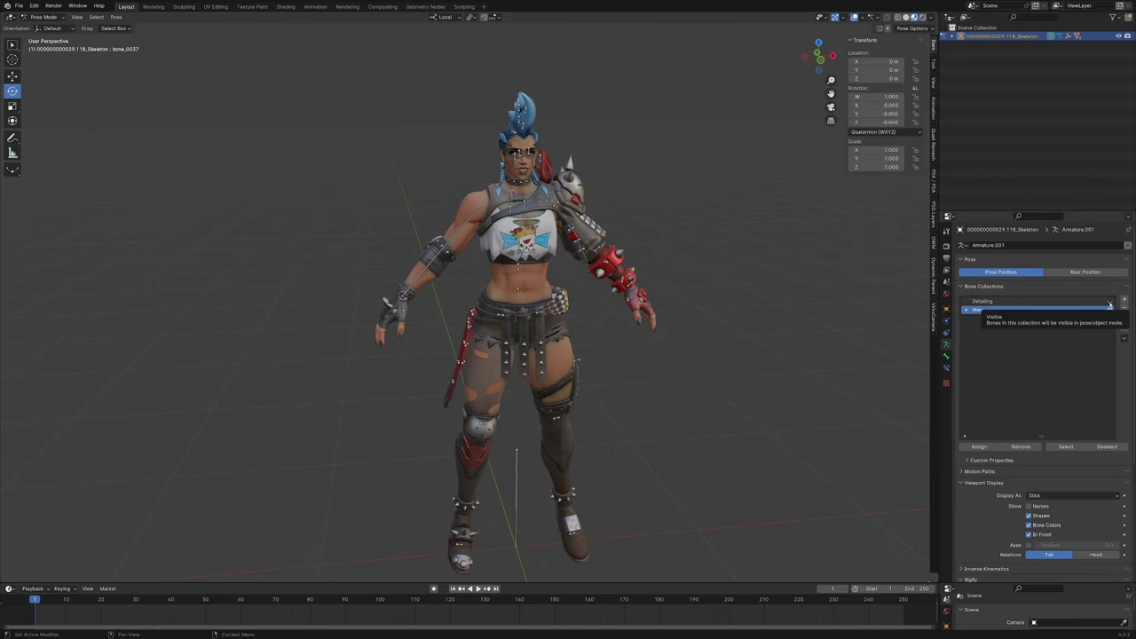
{"action": "left_click", "coordinate": [1110, 302]}
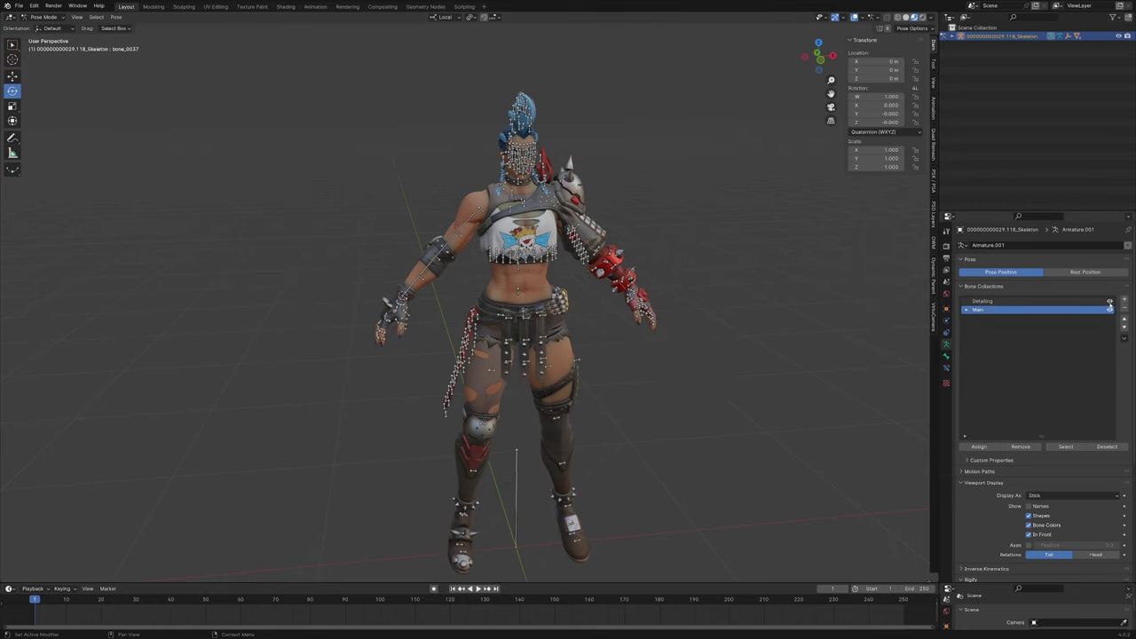
Select the finger, thumb, back-of-hand and wrist bones of the spiked-glove hand and move them to the Main collection
{"action": "scroll", "coordinate": [378, 398], "scroll_direction": "up", "scroll_amount": 6}
{"action": "middle_click_drag", "start_coordinate": [444, 333], "coordinate": [498, 325]}
{"action": "scroll", "coordinate": [498, 325], "scroll_direction": "up", "scroll_amount": 4}
{"action": "mouse_move", "coordinate": [459, 266]}
{"action": "right_mouse_down", "text": "ctrl"}
{"action": "mouse_move", "coordinate": [370, 220]}
{"action": "mouse_move", "coordinate": [495, 341]}
{"action": "mouse_move", "coordinate": [498, 269]}
{"action": "right_mouse_up", "text": "ctrl"}
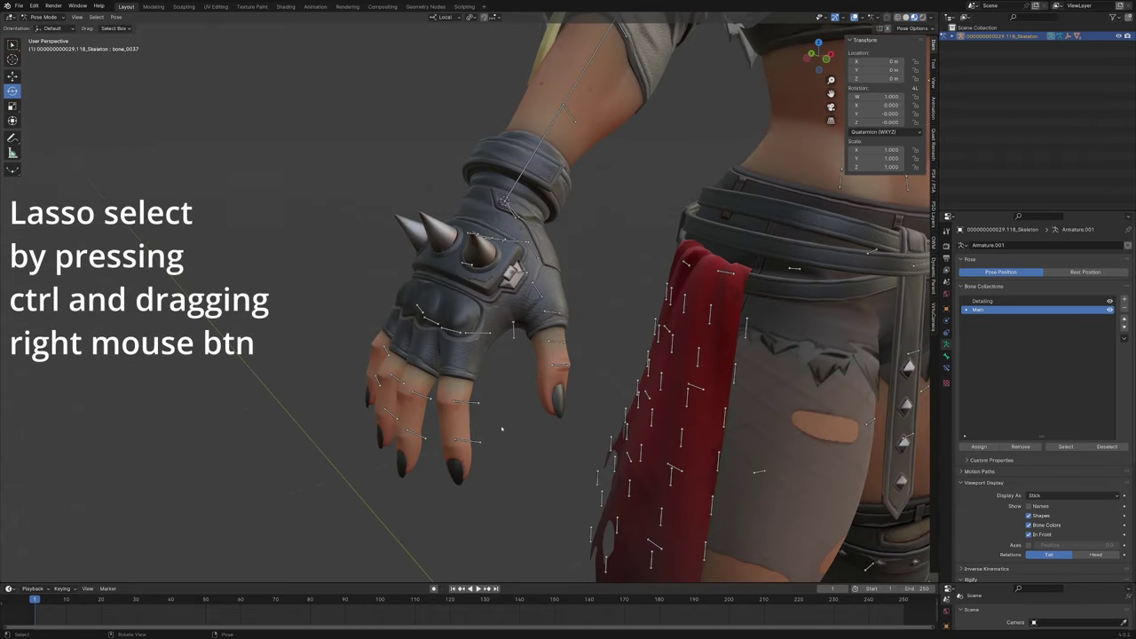
{"action": "mouse_move", "coordinate": [502, 428]}
{"action": "right_mouse_down", "text": "ctrl"}
{"action": "mouse_move", "coordinate": [273, 414]}
{"action": "mouse_move", "coordinate": [387, 291]}
{"action": "mouse_move", "coordinate": [497, 345]}
{"action": "right_mouse_up", "text": "ctrl"}
{"action": "scroll", "coordinate": [507, 297], "scroll_direction": "up", "scroll_amount": 2}
{"action": "mouse_move", "coordinate": [510, 291]}
{"action": "middle_mouse_down"}
{"action": "mouse_move", "coordinate": [529, 309]}
{"action": "mouse_move", "coordinate": [506, 313]}
{"action": "middle_mouse_up"}
{"action": "left_click", "coordinate": [497, 312], "text": "shift"}
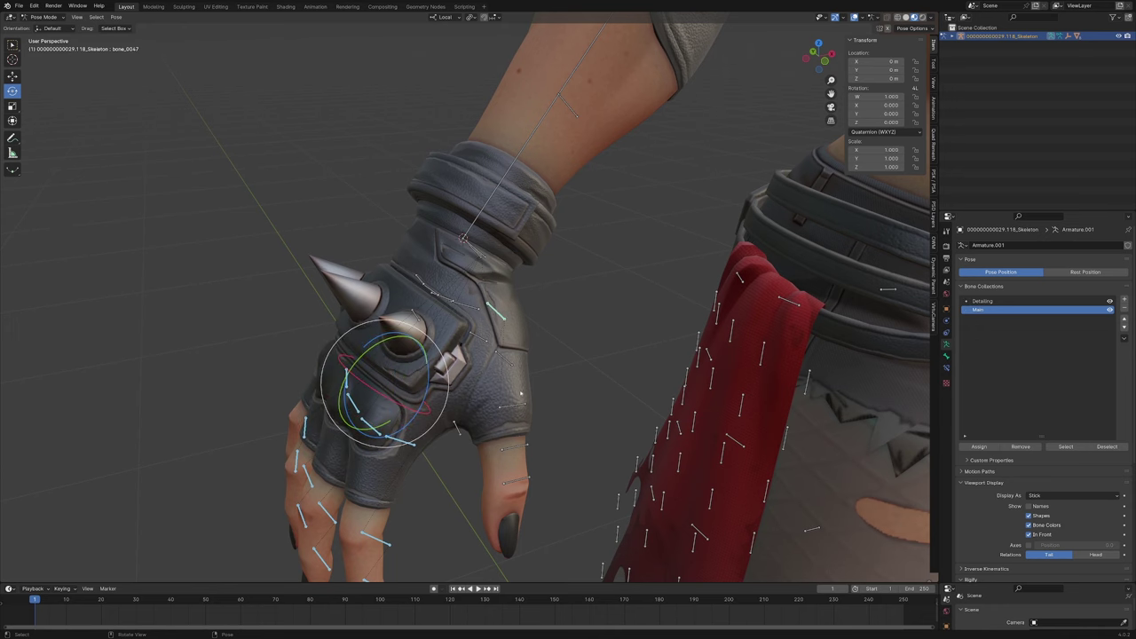
{"action": "left_click", "coordinate": [524, 480], "text": "shift"}
{"action": "scroll", "coordinate": [536, 382], "scroll_direction": "up", "scroll_amount": 2}
{"action": "middle_click_drag", "start_coordinate": [536, 382], "coordinate": [581, 352]}
{"action": "left_click", "coordinate": [600, 348], "text": "shift"}
{"action": "left_click", "coordinate": [557, 333], "text": "shift"}
{"action": "left_click", "coordinate": [551, 328], "text": "shift"}
{"action": "left_click", "coordinate": [528, 316], "text": "shift"}
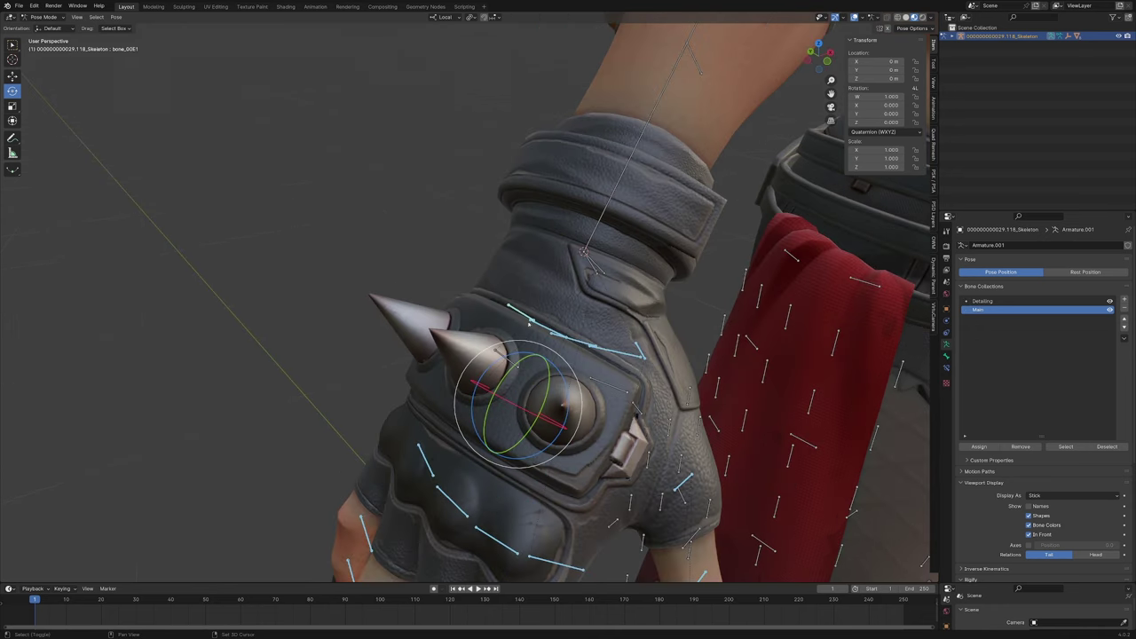
{"action": "middle_click_drag", "start_coordinate": [531, 316], "coordinate": [540, 321]}
{"action": "scroll", "coordinate": [571, 276], "scroll_direction": "up", "scroll_amount": 5}
{"action": "middle_click_drag", "start_coordinate": [571, 276], "coordinate": [624, 387], "text": "shift"}
{"action": "left_click", "coordinate": [686, 367], "text": "shift"}
{"action": "mouse_move", "coordinate": [687, 368]}
{"action": "middle_mouse_down"}
{"action": "mouse_move", "coordinate": [715, 311]}
{"action": "mouse_move", "coordinate": [670, 369]}
{"action": "middle_mouse_up"}
{"action": "scroll", "coordinate": [568, 355], "scroll_direction": "down", "scroll_amount": 12}
{"action": "scroll", "coordinate": [531, 378], "scroll_direction": "up", "scroll_amount": 1}
{"action": "key", "text": "m"}
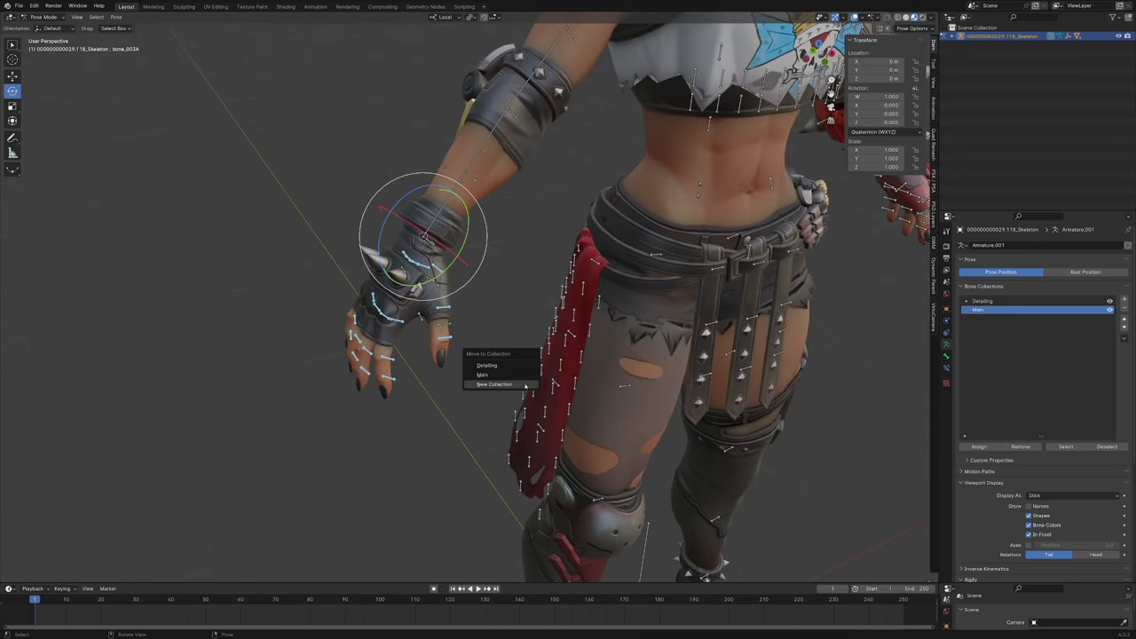
{"action": "left_click", "coordinate": [521, 376]}
{"action": "middle_click_drag", "start_coordinate": [522, 377], "coordinate": [518, 378]}
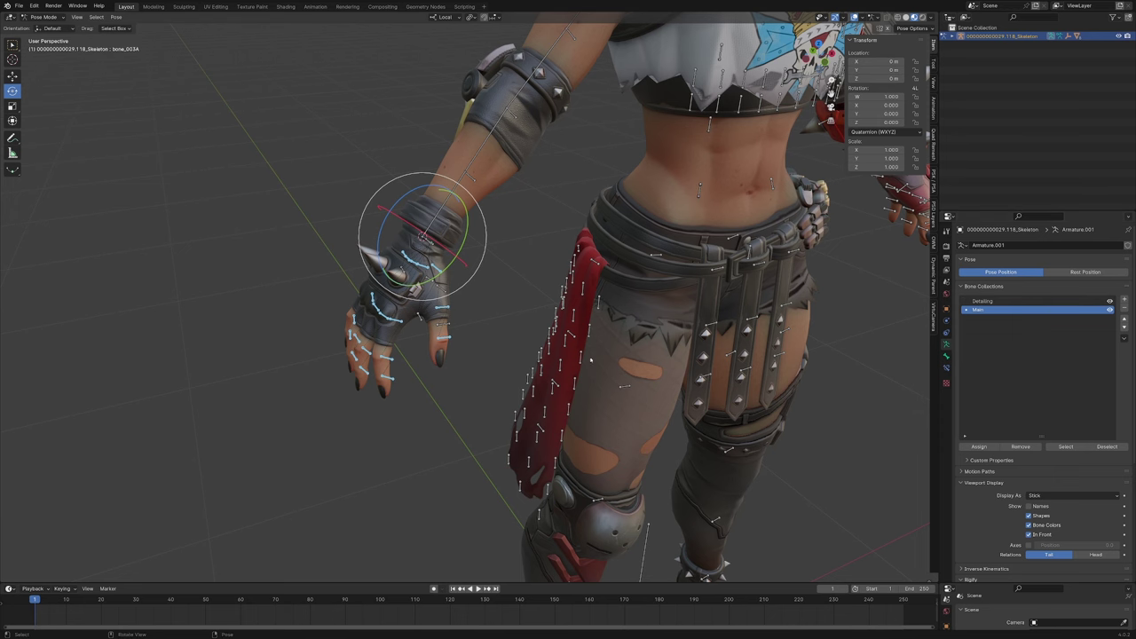
Hide the Detailing bone collection again and clear the bone selection
{"action": "middle_click_drag", "start_coordinate": [471, 363], "coordinate": [509, 344]}
{"action": "left_click", "coordinate": [1109, 301]}
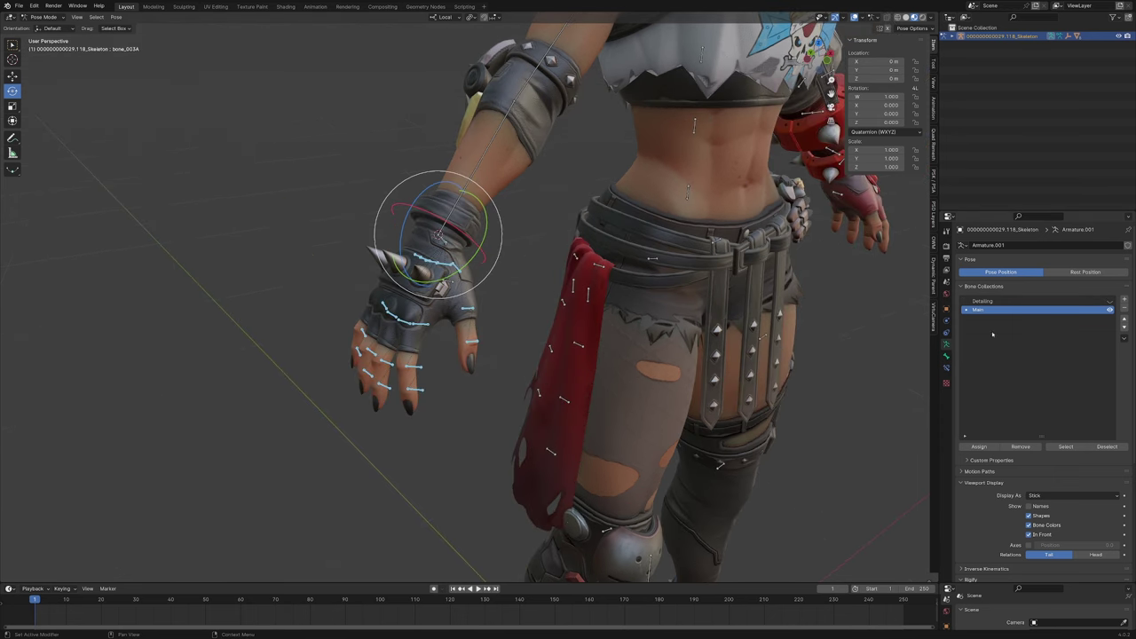
{"action": "left_click", "coordinate": [505, 390]}
In Edit Mode, snap the tail of the index finger's first bone to the head of its middle bone using the 3D cursor
{"action": "scroll", "coordinate": [480, 393], "scroll_direction": "up", "scroll_amount": 2}
{"action": "middle_click_drag", "start_coordinate": [421, 402], "coordinate": [474, 350]}
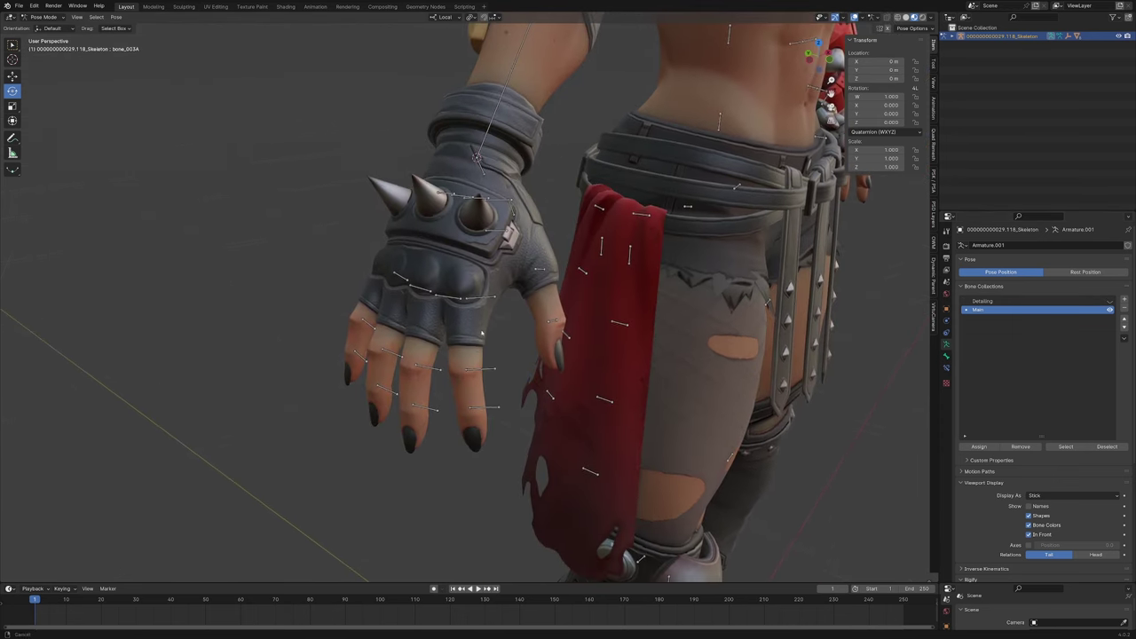
{"action": "scroll", "coordinate": [563, 148], "scroll_direction": "down", "scroll_amount": 4}
{"action": "mouse_move", "coordinate": [564, 148]}
{"action": "middle_mouse_down", "text": "shift"}
{"action": "mouse_move", "coordinate": [482, 342]}
{"action": "mouse_move", "coordinate": [559, 131]}
{"action": "middle_mouse_up", "text": "shift"}
{"action": "scroll", "coordinate": [538, 196], "scroll_direction": "up", "scroll_amount": 3}
{"action": "left_click", "coordinate": [498, 238]}
{"action": "key", "text": "Tab"}
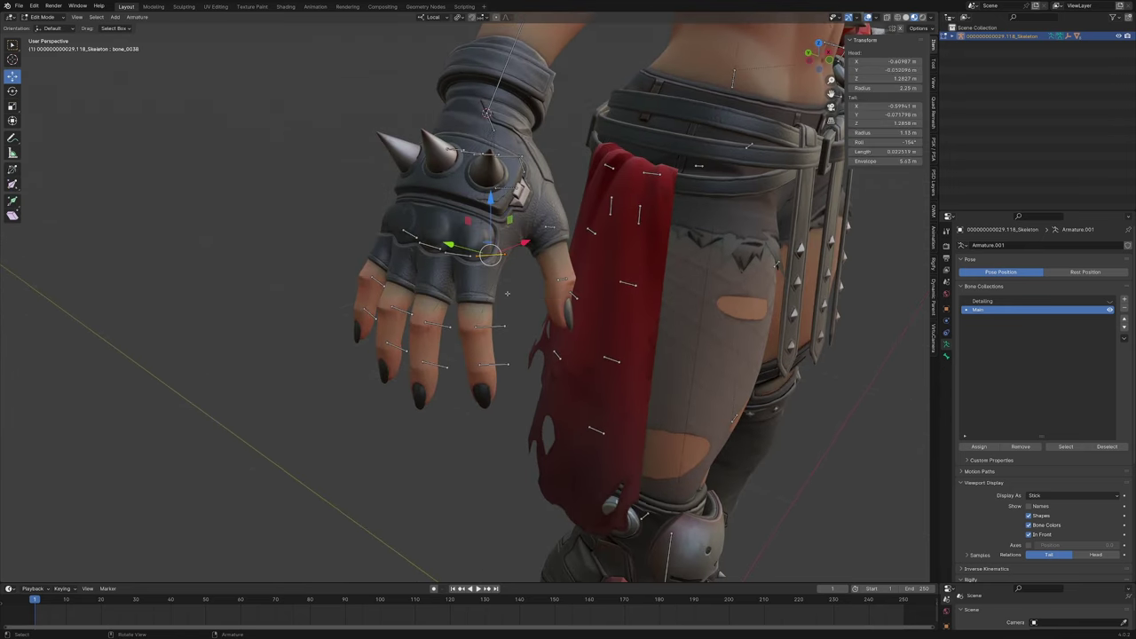
{"action": "scroll", "coordinate": [484, 330], "scroll_direction": "up", "scroll_amount": 1}
{"action": "left_click", "coordinate": [476, 339]}
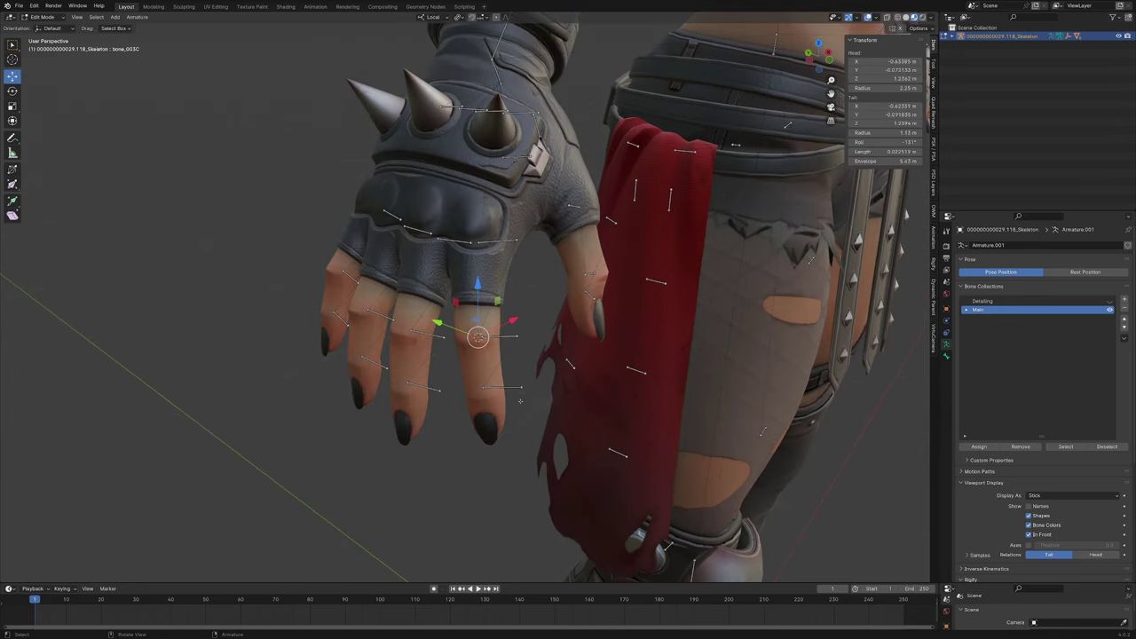
{"action": "left_click", "coordinate": [517, 241]}
{"action": "key", "text": "shift+s"}
{"action": "left_click", "coordinate": [521, 192]}
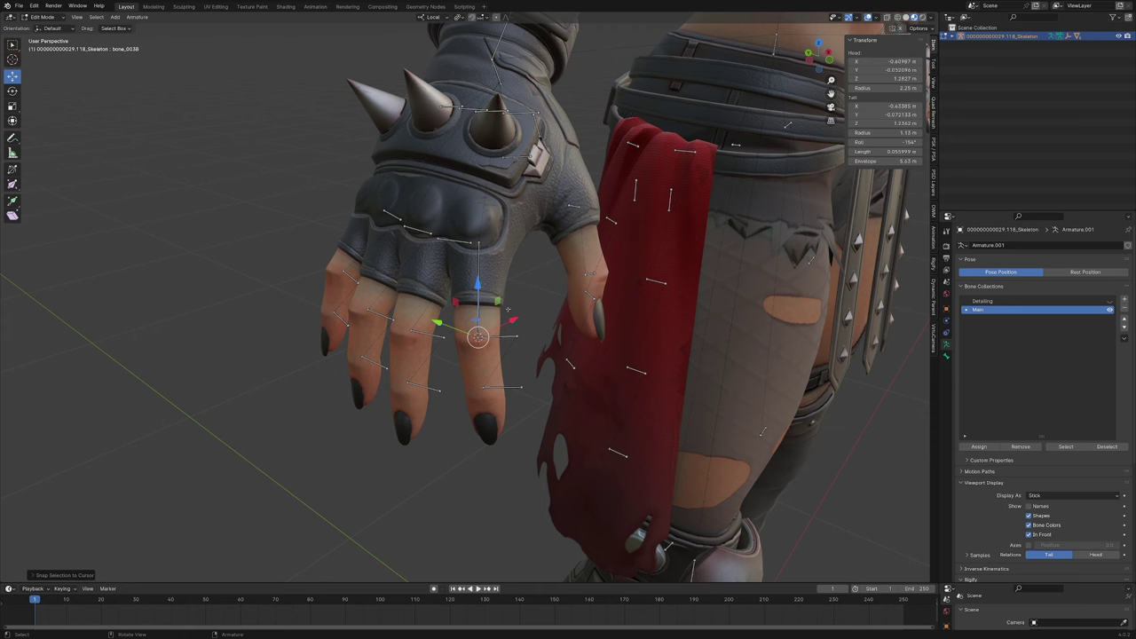
Snap the tail of the index finger's middle bone to the head of the fingertip bone using the 3D cursor
{"action": "middle_click_drag", "start_coordinate": [507, 309], "coordinate": [511, 270]}
{"action": "left_click", "coordinate": [481, 314]}
{"action": "key", "text": "shift+s"}
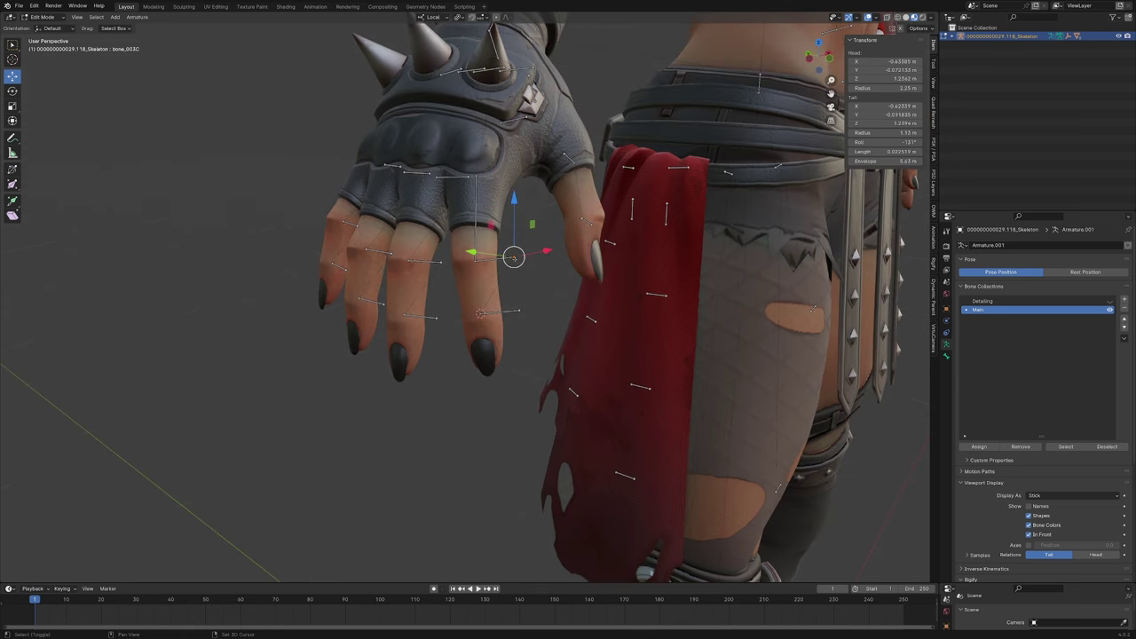
{"action": "left_click", "coordinate": [527, 177]}
Move the tail of the index fingertip bone to the end of the fingernail
{"action": "left_click", "coordinate": [512, 317]}
{"action": "scroll", "coordinate": [523, 321], "scroll_direction": "up", "scroll_amount": 1}
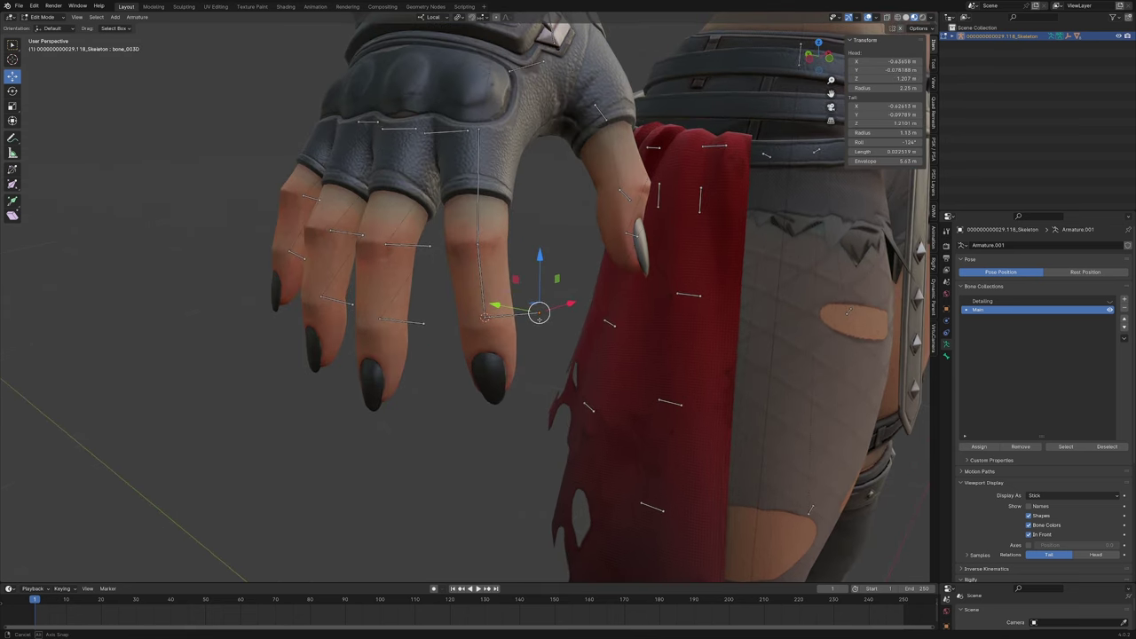
{"action": "middle_click_drag", "start_coordinate": [544, 331], "coordinate": [534, 312]}
{"action": "key", "text": "g"}
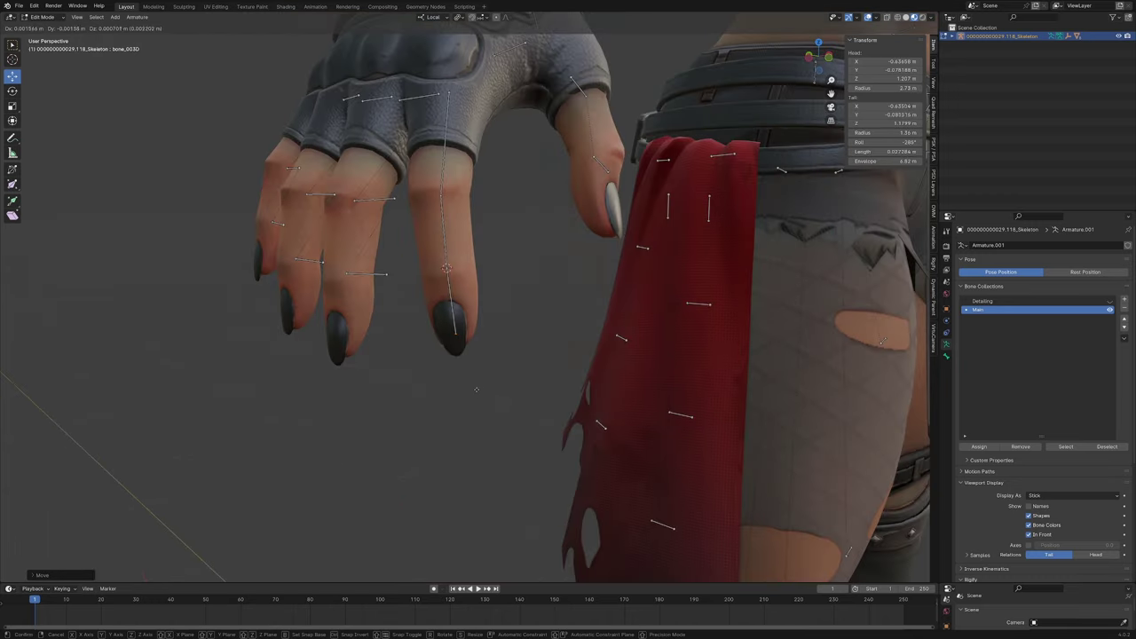
{"action": "left_click", "coordinate": [477, 390]}
{"action": "mouse_move", "coordinate": [477, 389]}
{"action": "middle_mouse_down"}
{"action": "mouse_move", "coordinate": [464, 389]}
{"action": "mouse_move", "coordinate": [490, 390]}
{"action": "middle_mouse_up"}
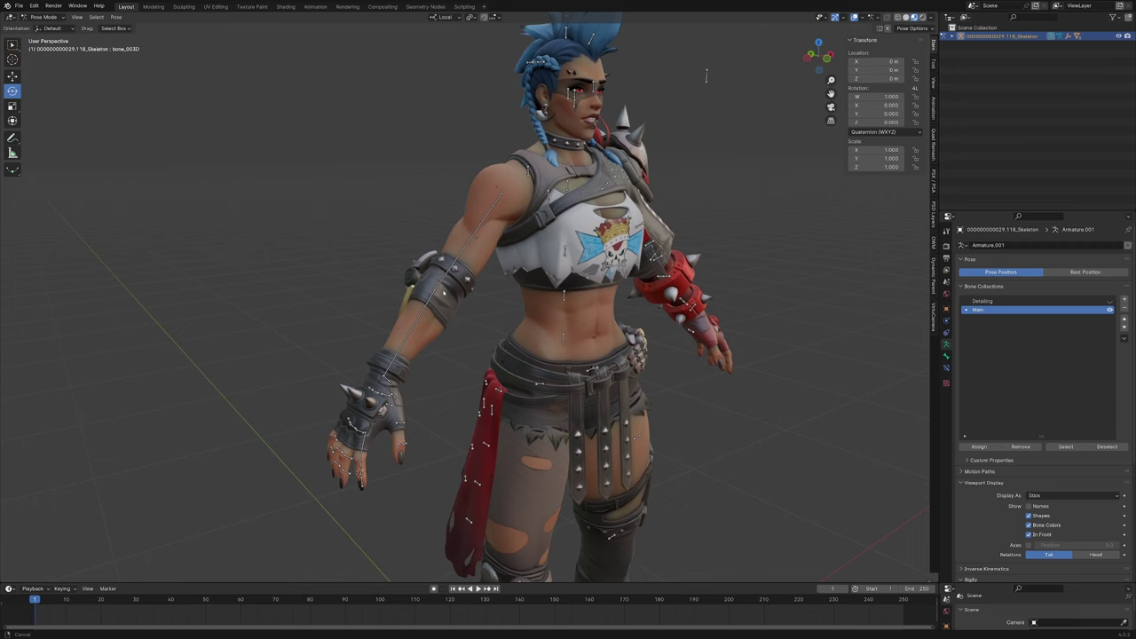
Test the rotation of the index finger's first bone about its local Z axis in Pose Mode, then cancel it
{"action": "middle_click_drag", "start_coordinate": [444, 266], "coordinate": [572, 352]}
{"action": "scroll", "coordinate": [509, 261], "scroll_direction": "up", "scroll_amount": 3}
{"action": "scroll", "coordinate": [571, 353], "scroll_direction": "up", "scroll_amount": 2}
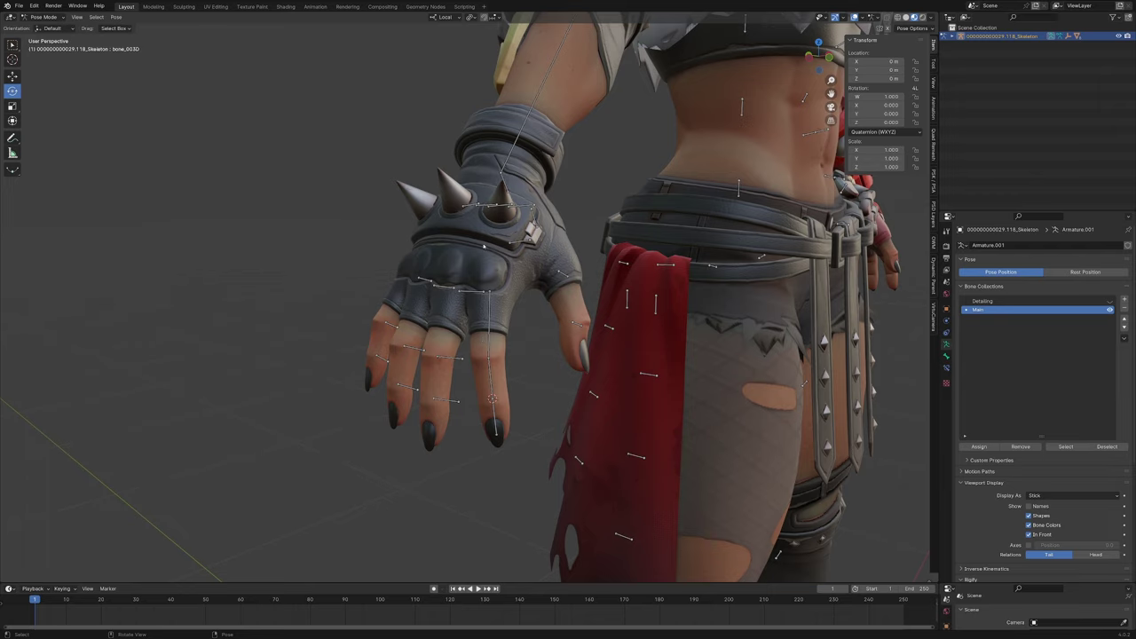
{"action": "left_click", "coordinate": [447, 19]}
{"action": "left_click", "coordinate": [491, 325]}
{"action": "middle_click_drag", "start_coordinate": [491, 326], "coordinate": [500, 209]}
{"action": "left_click_drag", "start_coordinate": [484, 143], "coordinate": [489, 149]}
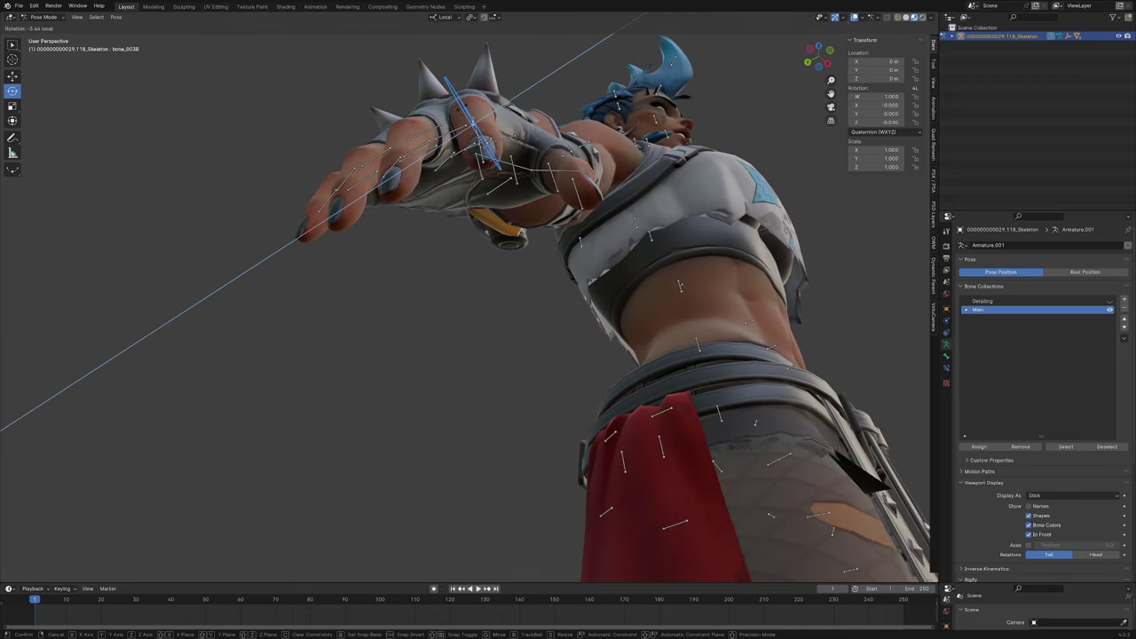
{"action": "left_click_drag", "start_coordinate": [508, 191], "coordinate": [518, 53]}
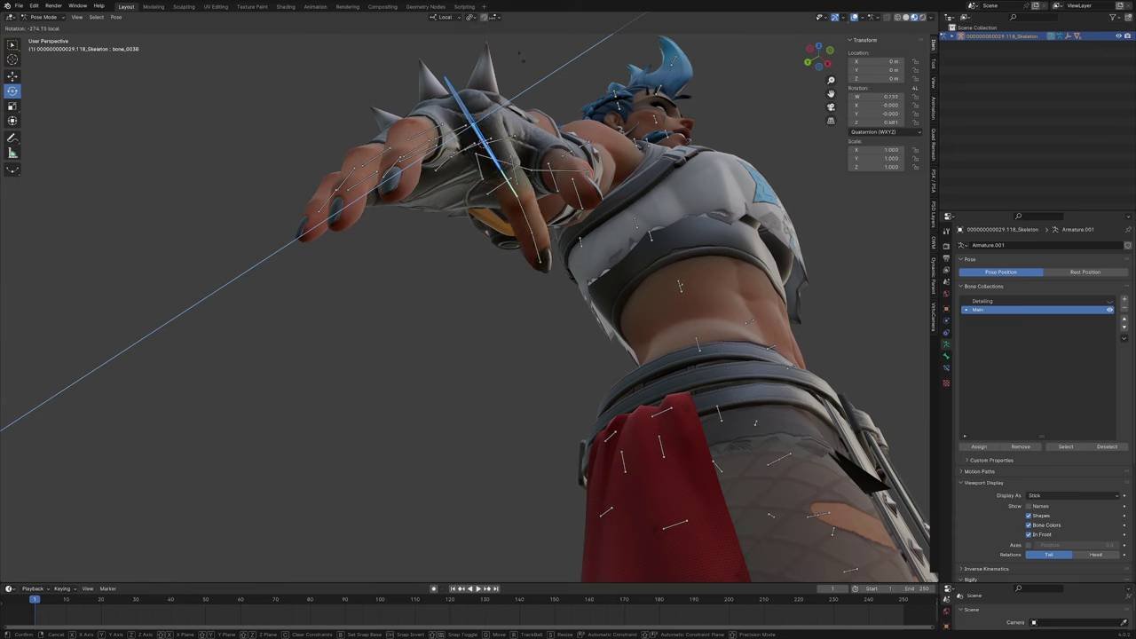
{"action": "right_click", "coordinate": [518, 58]}
Test the rotation of the index finger's middle bone, then undo it
{"action": "scroll", "coordinate": [515, 173], "scroll_direction": "up", "scroll_amount": 4}
{"action": "middle_click_drag", "start_coordinate": [515, 168], "coordinate": [501, 105]}
{"action": "left_click", "coordinate": [483, 189]}
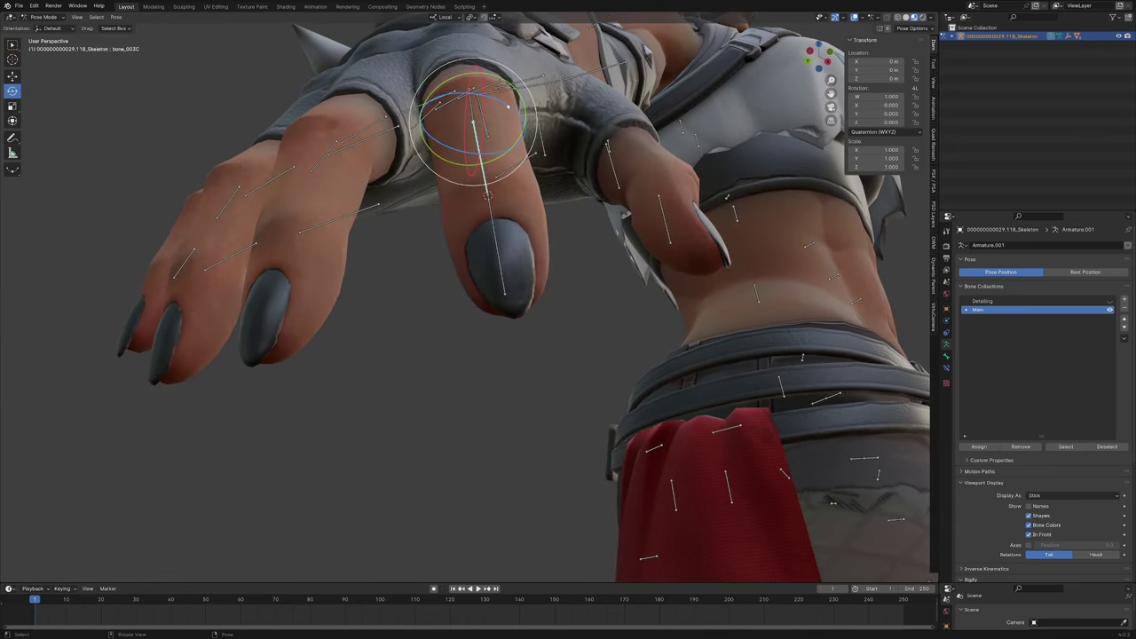
{"action": "left_click_drag", "start_coordinate": [509, 107], "coordinate": [504, 152]}
{"action": "key", "text": "ctrl+z"}
{"action": "middle_click_drag", "start_coordinate": [503, 152], "coordinate": [488, 206]}
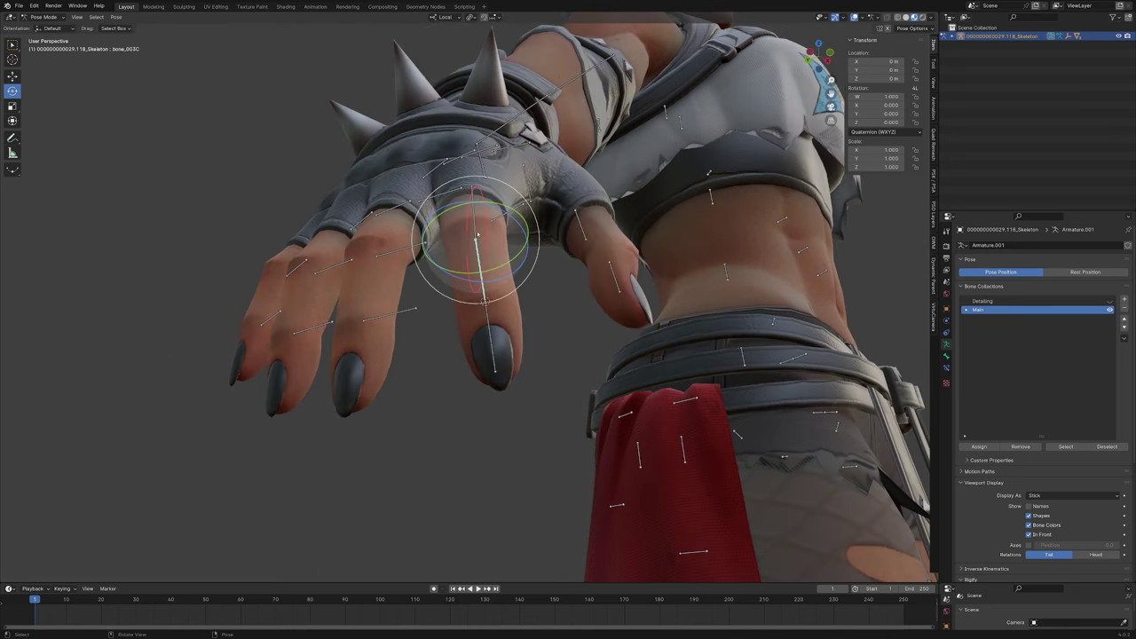
Select all three index finger bones and test rotating them together about their local axes, cancelling each rotation
{"action": "left_click", "coordinate": [474, 212]}
{"action": "left_click", "coordinate": [482, 271], "text": "shift"}
{"action": "left_click", "coordinate": [493, 329], "text": "shift"}
{"action": "middle_click_drag", "start_coordinate": [477, 252], "coordinate": [452, 295]}
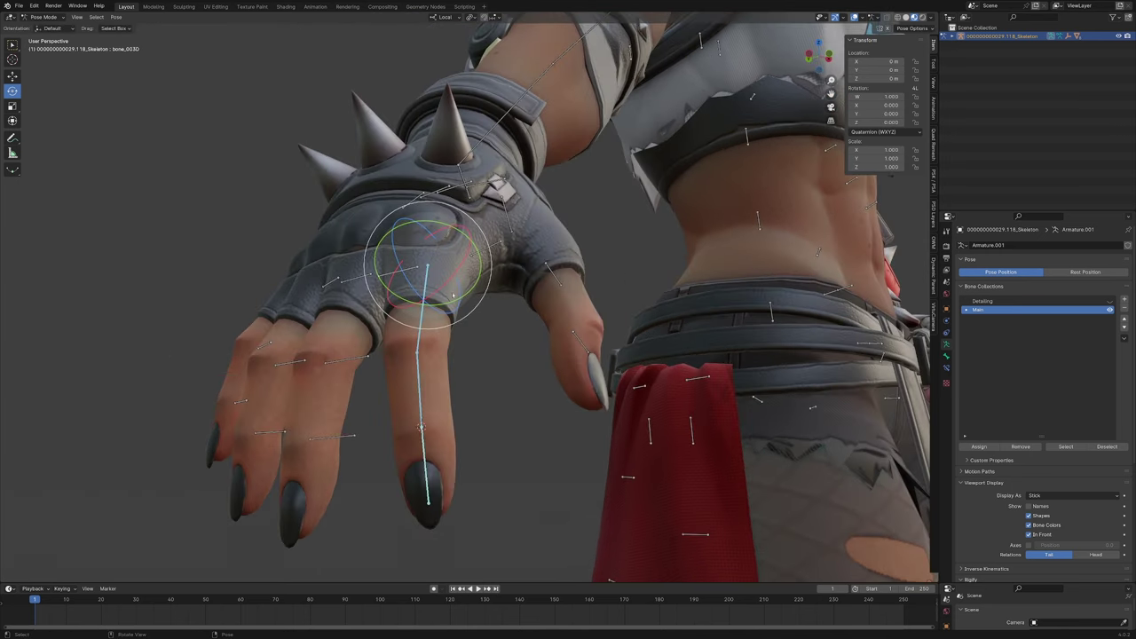
{"action": "key", "text": "r"}
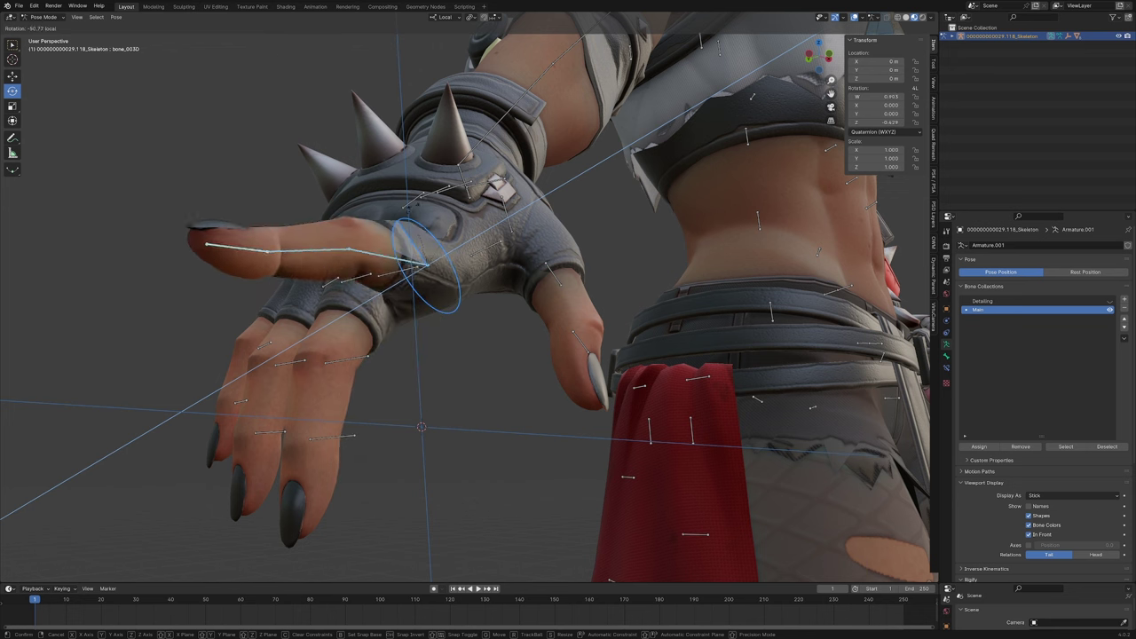
{"action": "left_click_drag", "start_coordinate": [457, 278], "coordinate": [410, 288]}
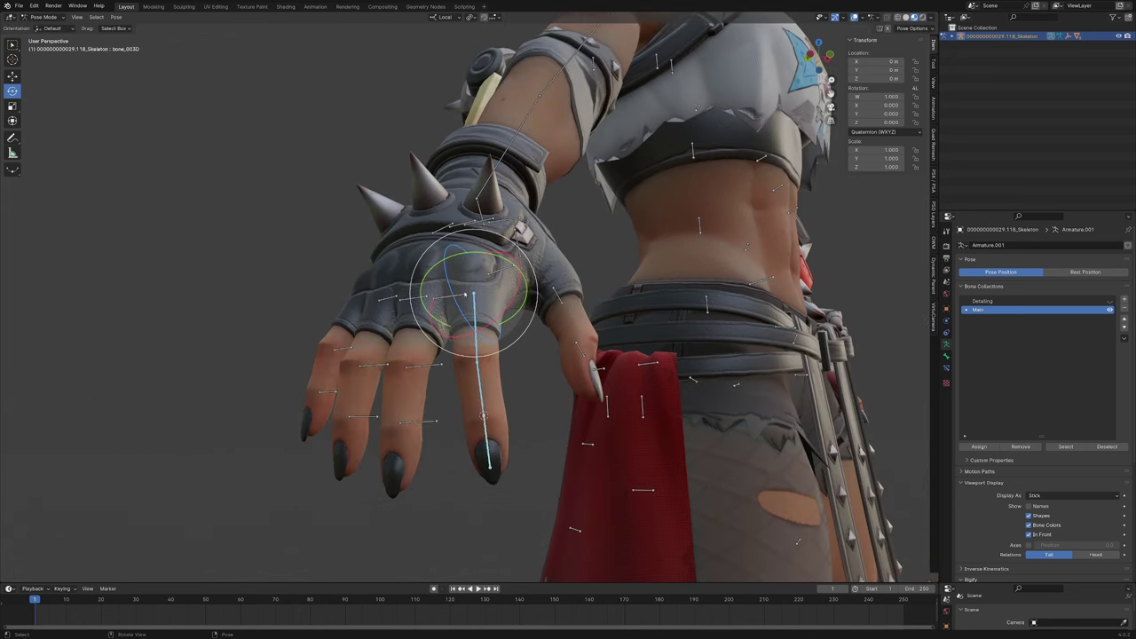
{"action": "mouse_move", "coordinate": [448, 279]}
{"action": "left_mouse_down"}
{"action": "mouse_move", "coordinate": [475, 332]}
{"action": "mouse_move", "coordinate": [445, 269]}
{"action": "left_mouse_up"}
{"action": "key", "text": "Escape"}
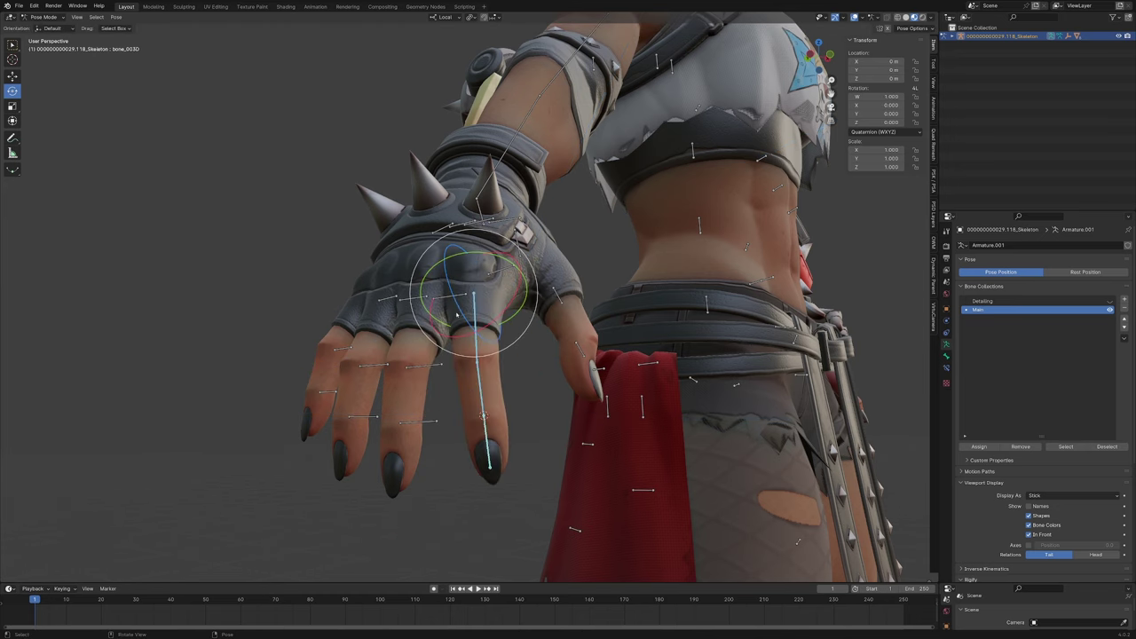
{"action": "key", "text": "r"}
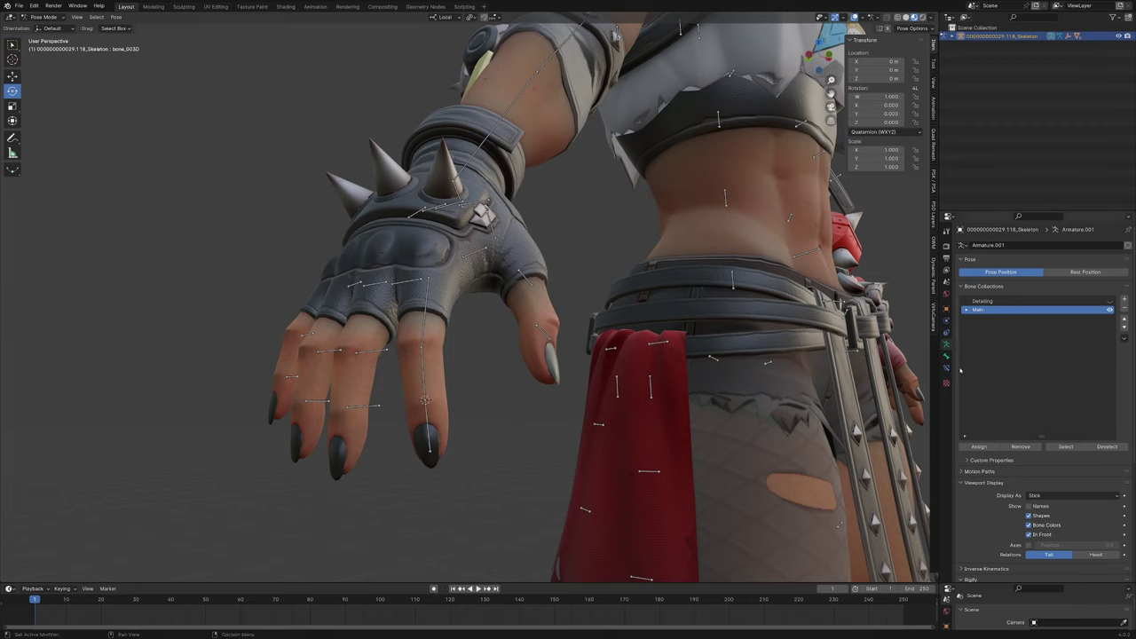
Display the armature's bones as Octahedral and show their axes
{"action": "scroll", "coordinate": [968, 391], "scroll_direction": "down", "scroll_amount": 3}
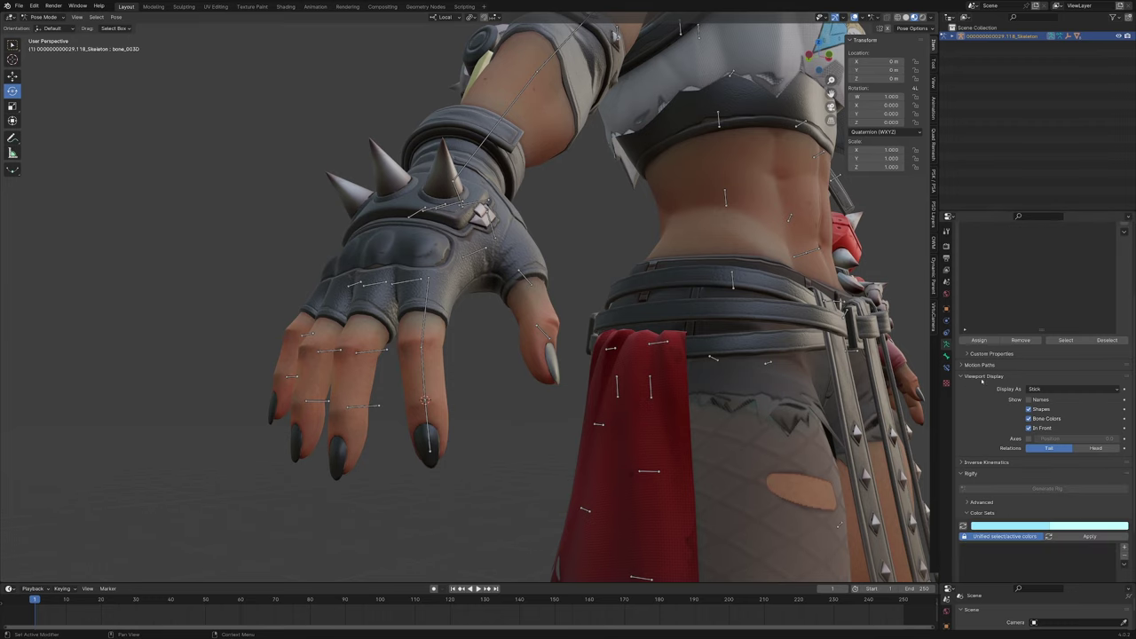
{"action": "left_click", "coordinate": [1054, 391]}
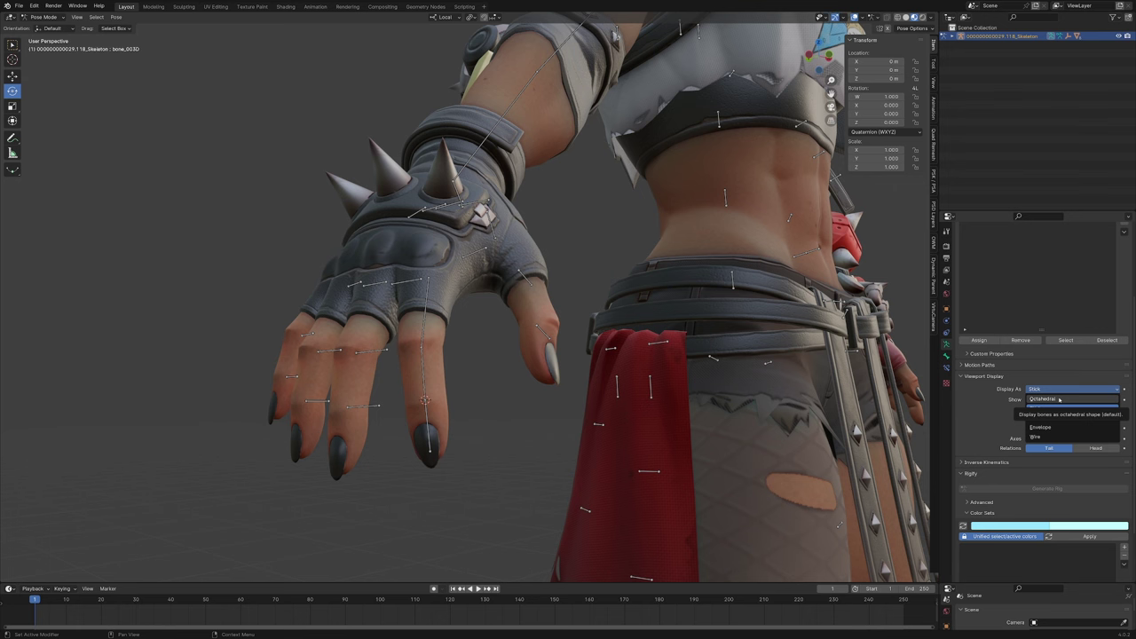
{"action": "left_click", "coordinate": [1059, 400]}
{"action": "middle_click_drag", "start_coordinate": [632, 366], "coordinate": [657, 366]}
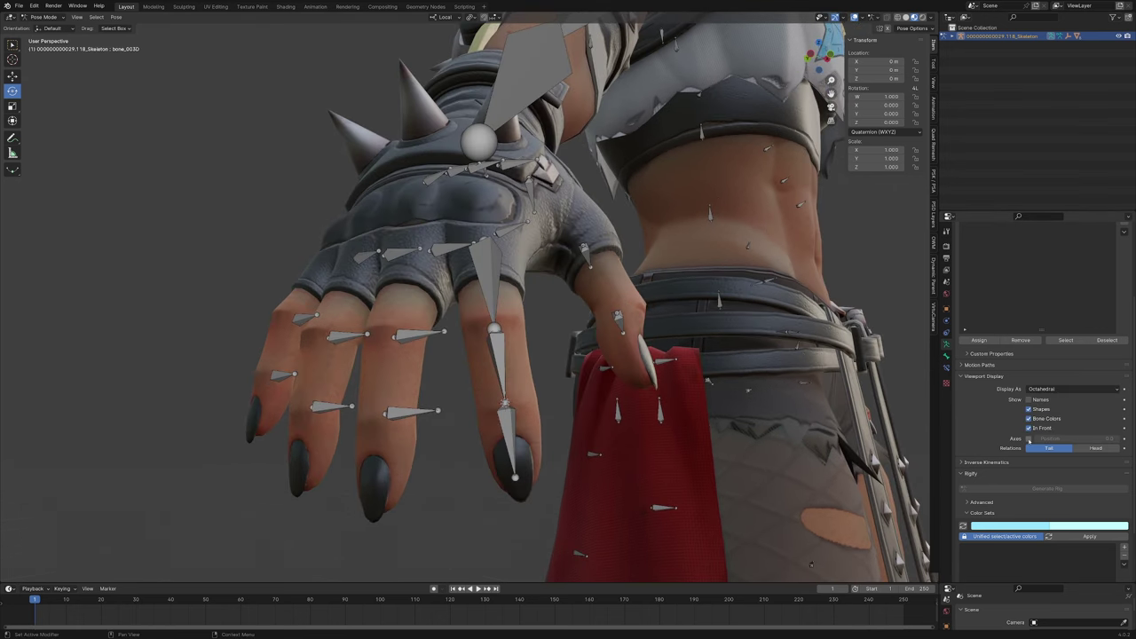
{"action": "left_click", "coordinate": [1030, 440]}
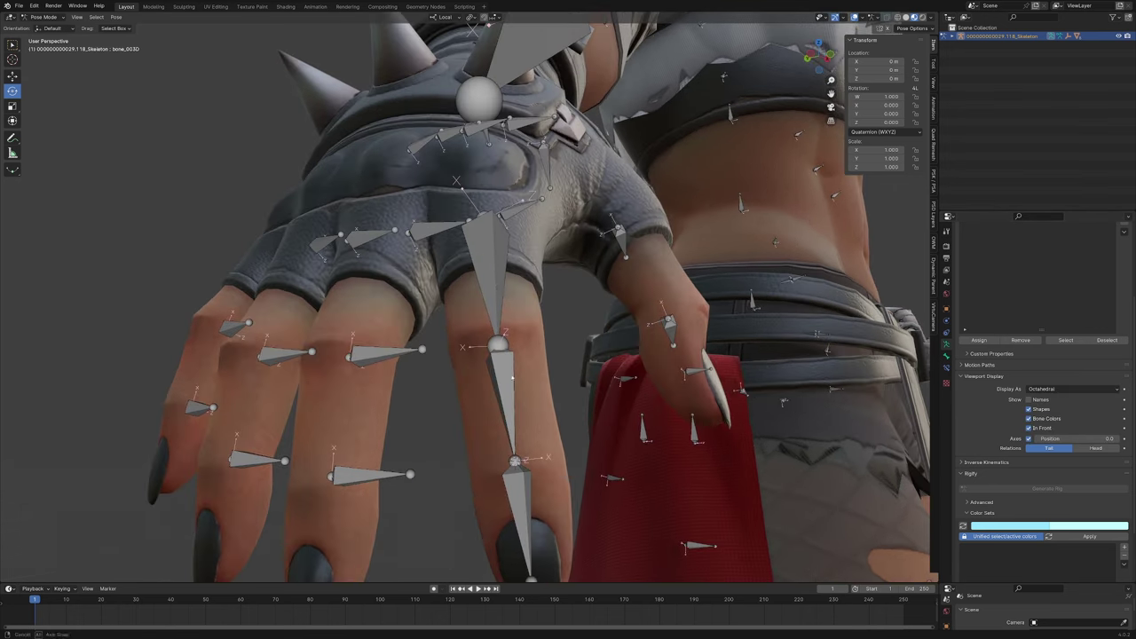
Examine the local axes of the index finger bones and the first bone's roll in Edit Mode
{"action": "left_click", "coordinate": [492, 282]}
{"action": "middle_click_drag", "start_coordinate": [491, 282], "coordinate": [493, 250]}
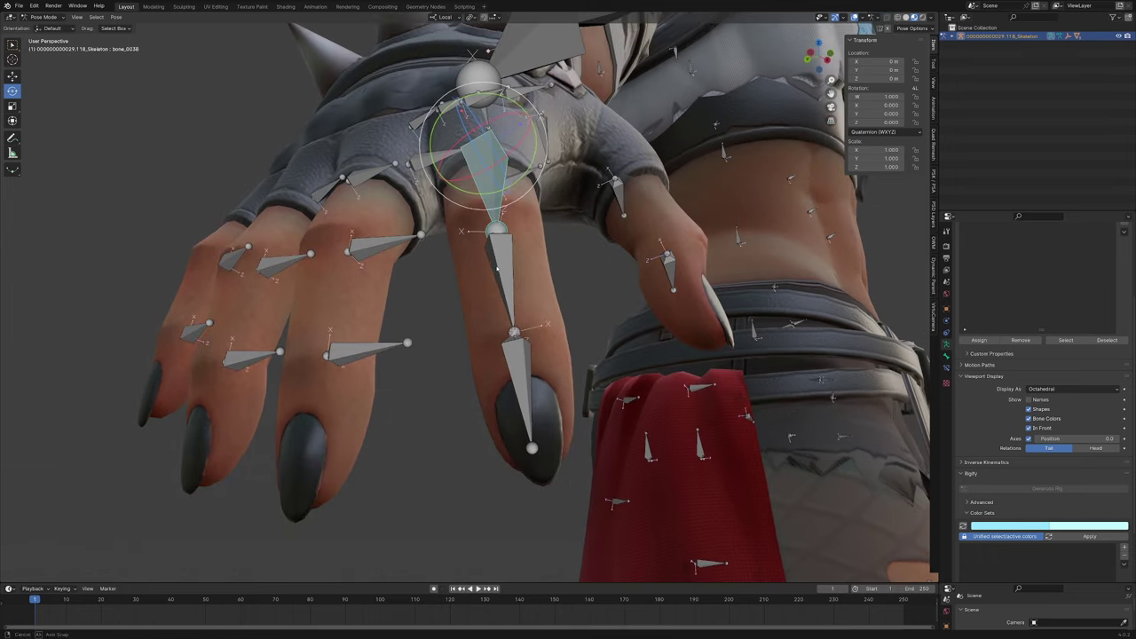
{"action": "left_click", "coordinate": [571, 242]}
{"action": "middle_click_drag", "start_coordinate": [571, 229], "coordinate": [569, 249]}
{"action": "middle_click_drag", "start_coordinate": [512, 344], "coordinate": [514, 325]}
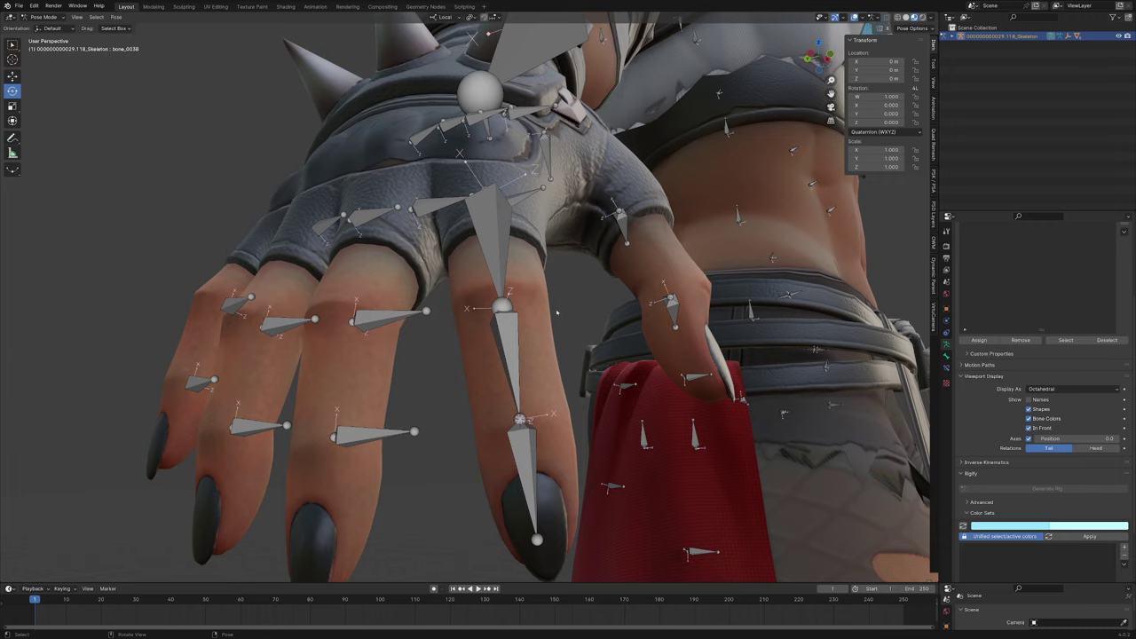
{"action": "key", "text": "Tab"}
{"action": "left_click", "coordinate": [499, 253]}
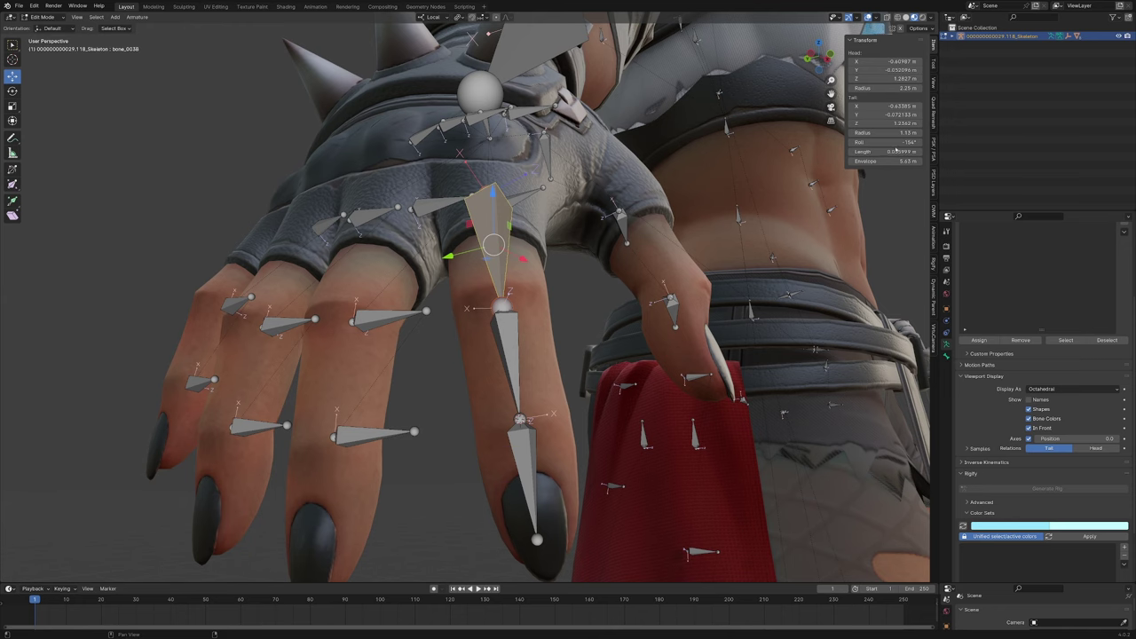
{"action": "middle_click_drag", "start_coordinate": [688, 224], "coordinate": [664, 210]}
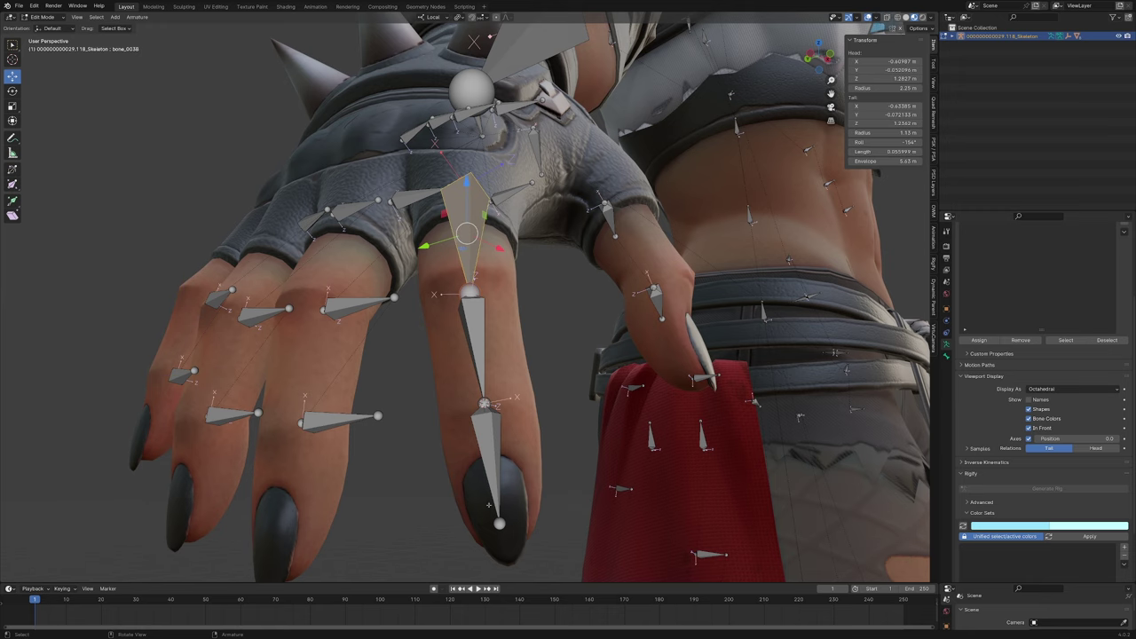
{"action": "middle_click", "coordinate": [480, 445]}
{"action": "middle_click_drag", "start_coordinate": [505, 471], "coordinate": [511, 472]}
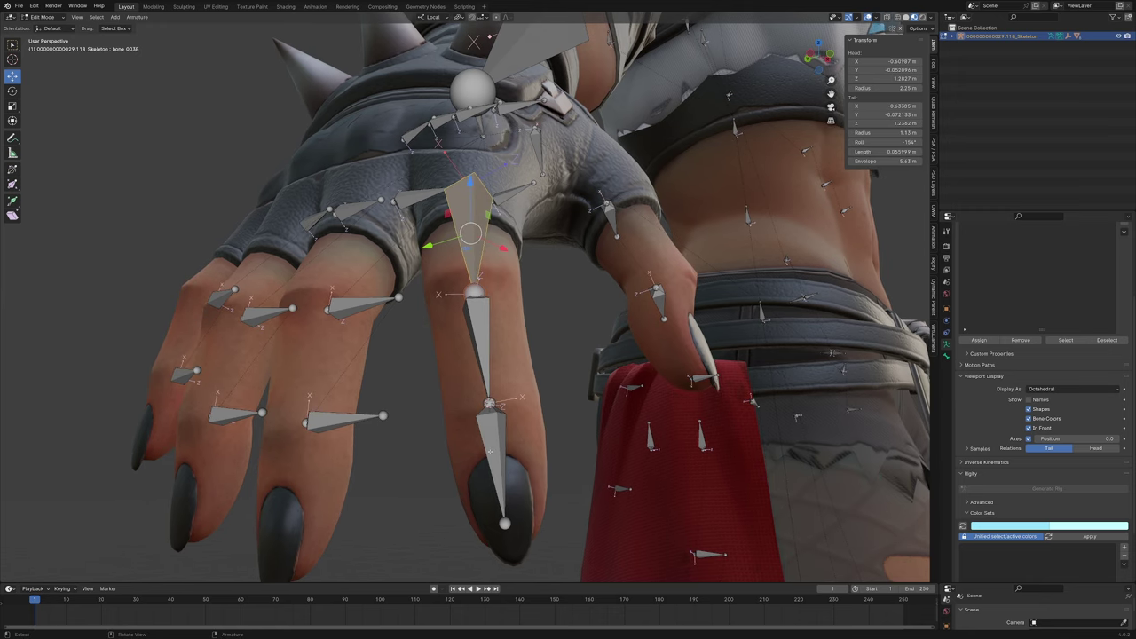
Set the roll of all three index finger bones to 0°
{"action": "left_click", "coordinate": [490, 452]}
{"action": "left_click", "coordinate": [481, 350], "text": "shift"}
{"action": "left_click", "coordinate": [472, 233], "text": "shift"}
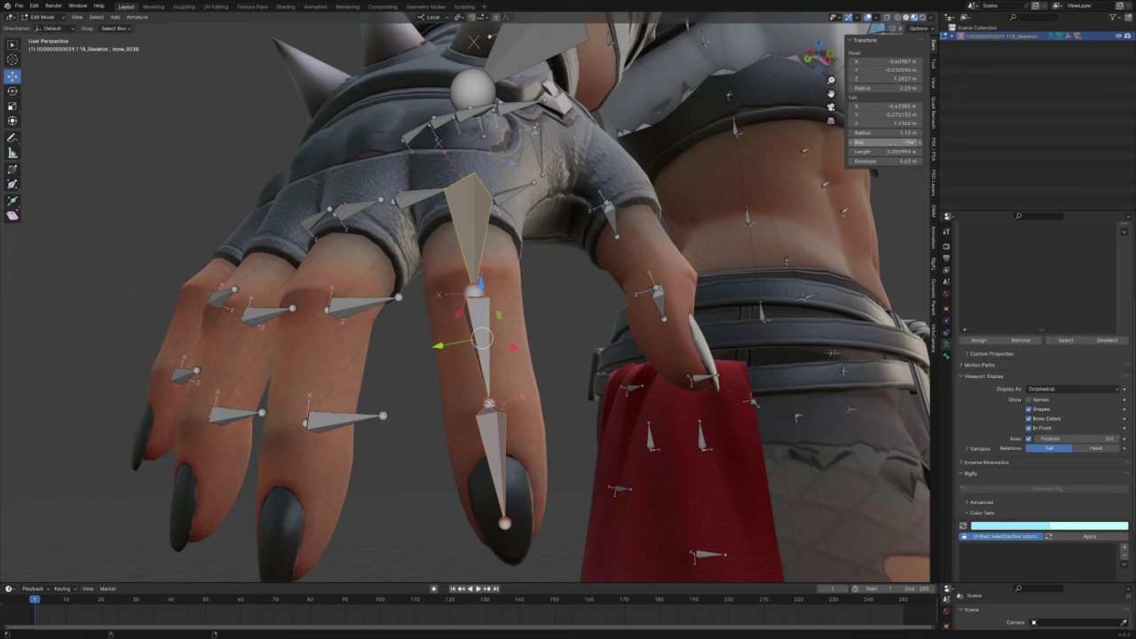
{"action": "double_click", "coordinate": [891, 143]}
{"action": "type", "text": "0"}
{"action": "key", "text": "Return"}
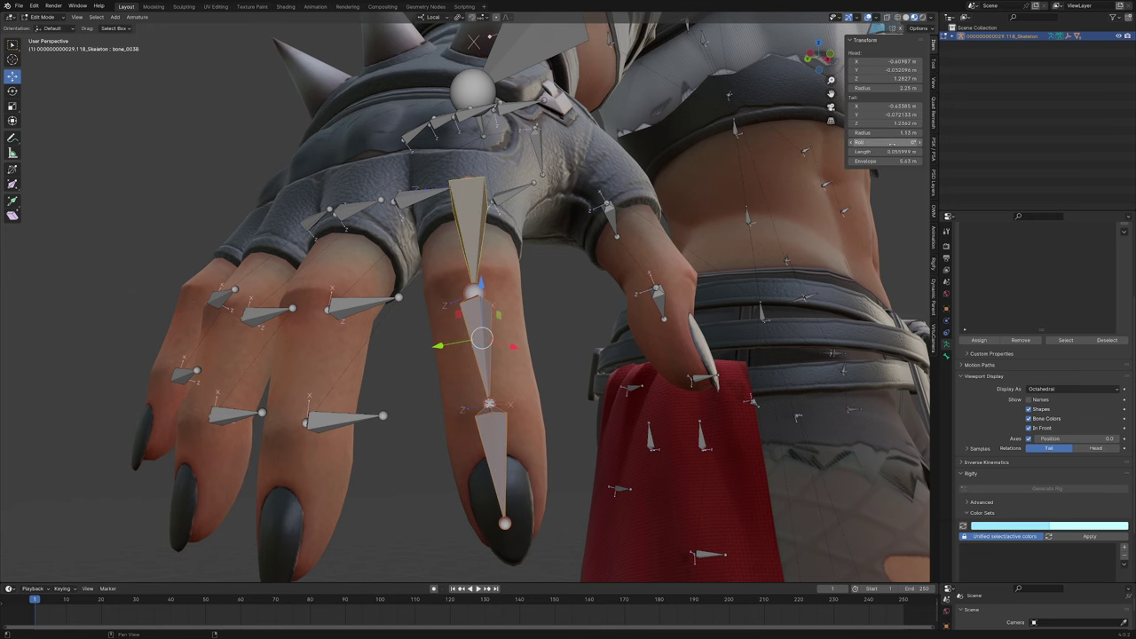
Undo the roll change on the index finger bones and clear the selection
{"action": "middle_click_drag", "start_coordinate": [487, 323], "coordinate": [485, 300]}
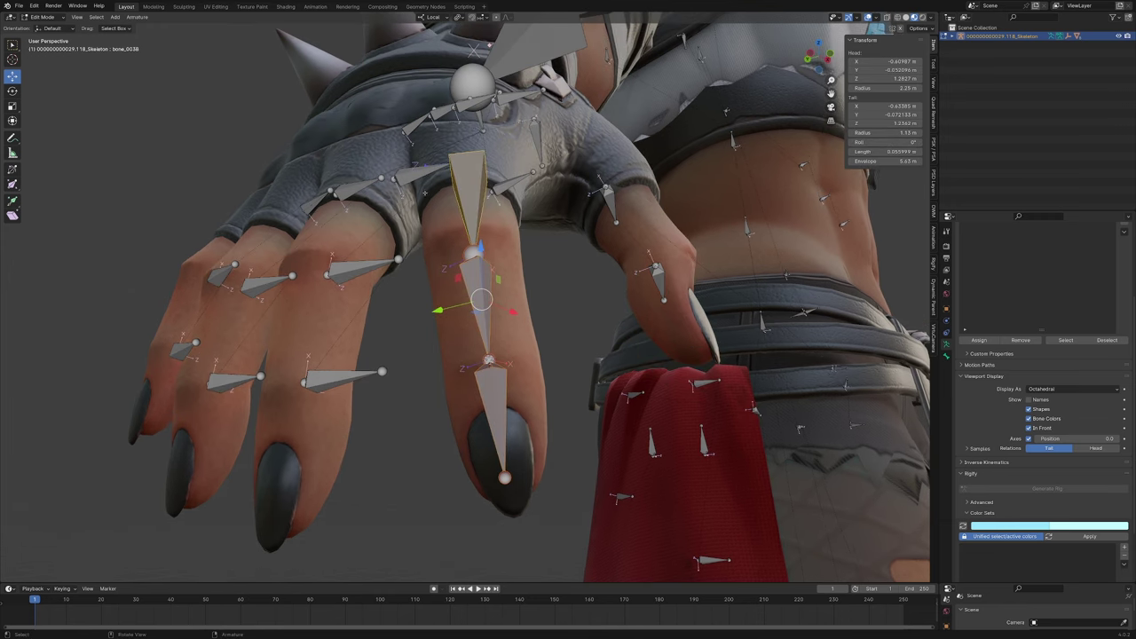
{"action": "middle_click_drag", "start_coordinate": [426, 193], "coordinate": [559, 272]}
{"action": "key", "text": "ctrl+z"}
{"action": "left_click", "coordinate": [554, 258]}
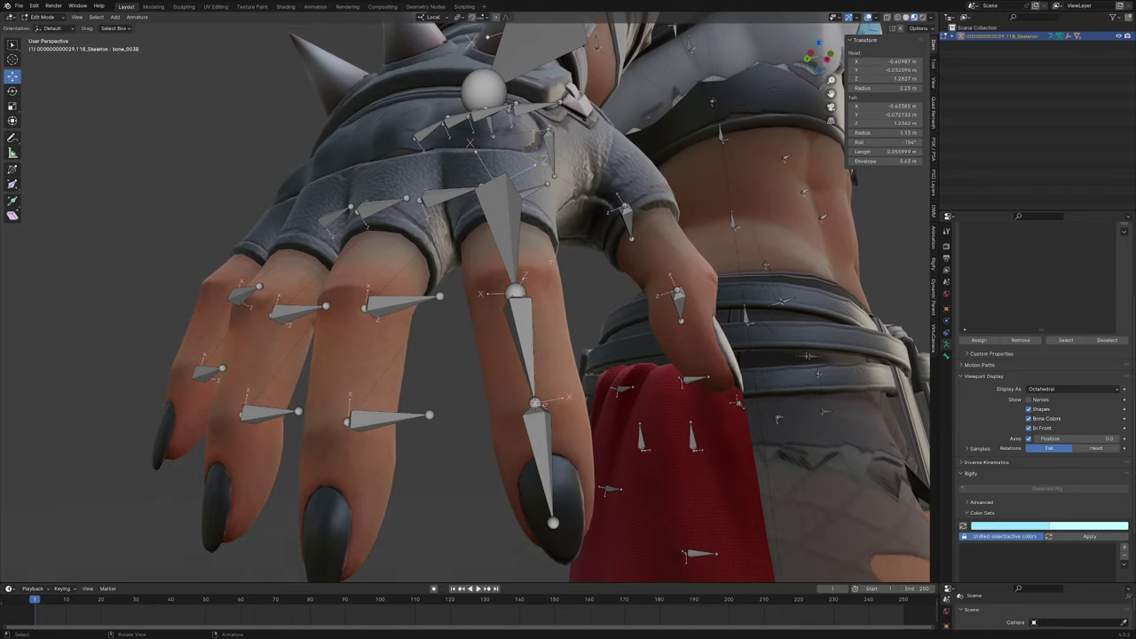
Compare the roll and axes of the bones around the back of the hand with the index finger's first bone
{"action": "left_click", "coordinate": [509, 229]}
{"action": "middle_click_drag", "start_coordinate": [509, 230], "coordinate": [465, 209]}
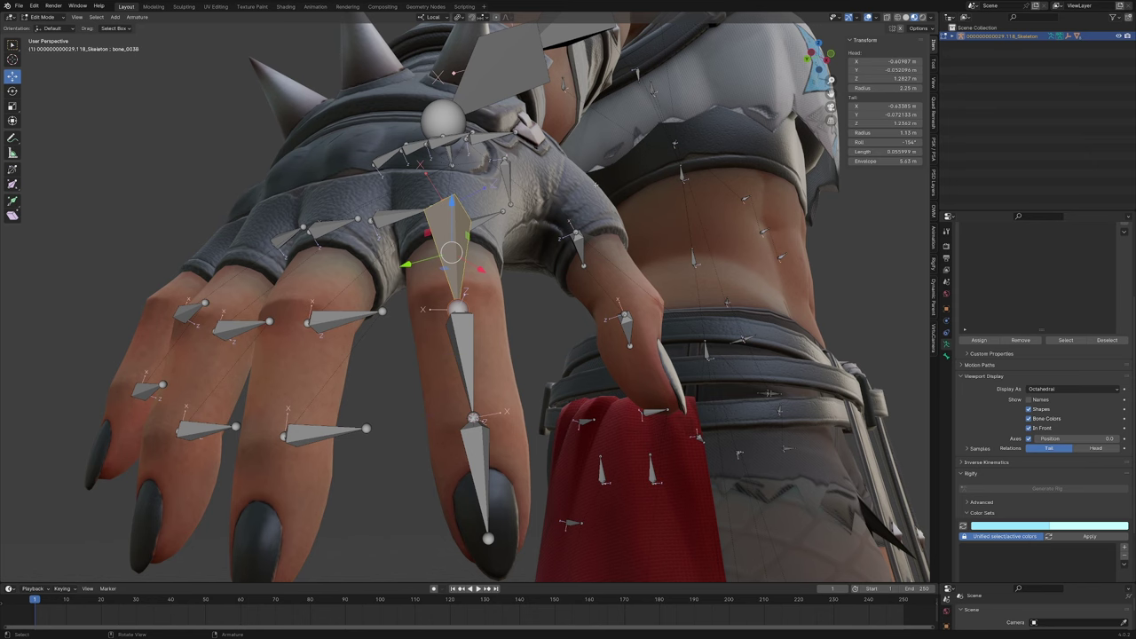
{"action": "middle_click_drag", "start_coordinate": [470, 271], "coordinate": [493, 283]}
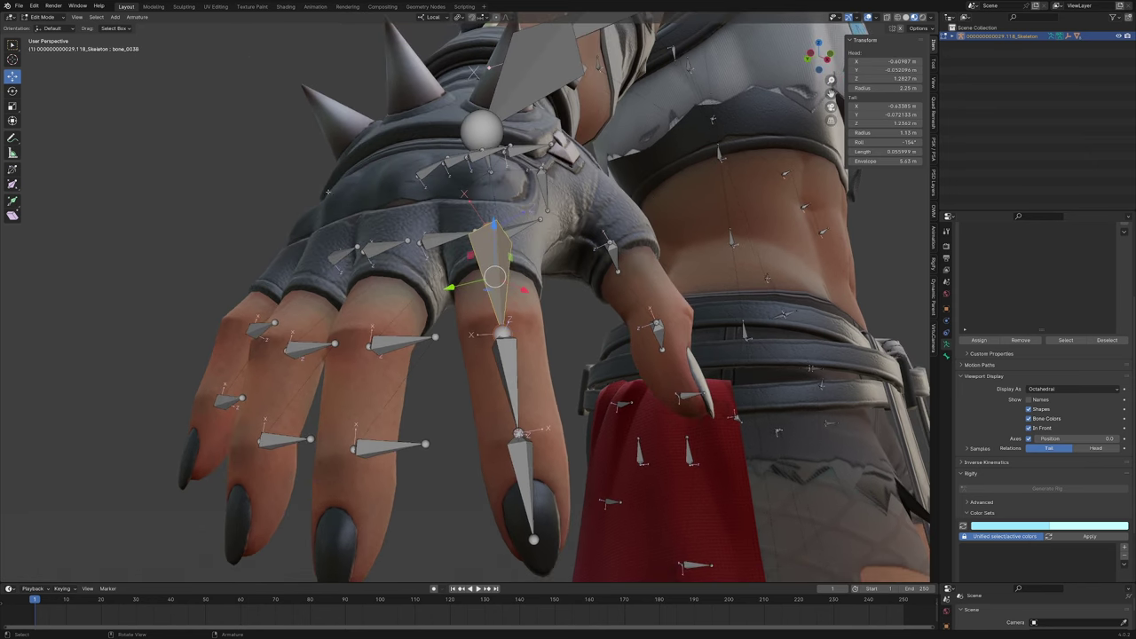
{"action": "middle_click_drag", "start_coordinate": [399, 317], "coordinate": [414, 358]}
{"action": "left_click", "coordinate": [524, 242]}
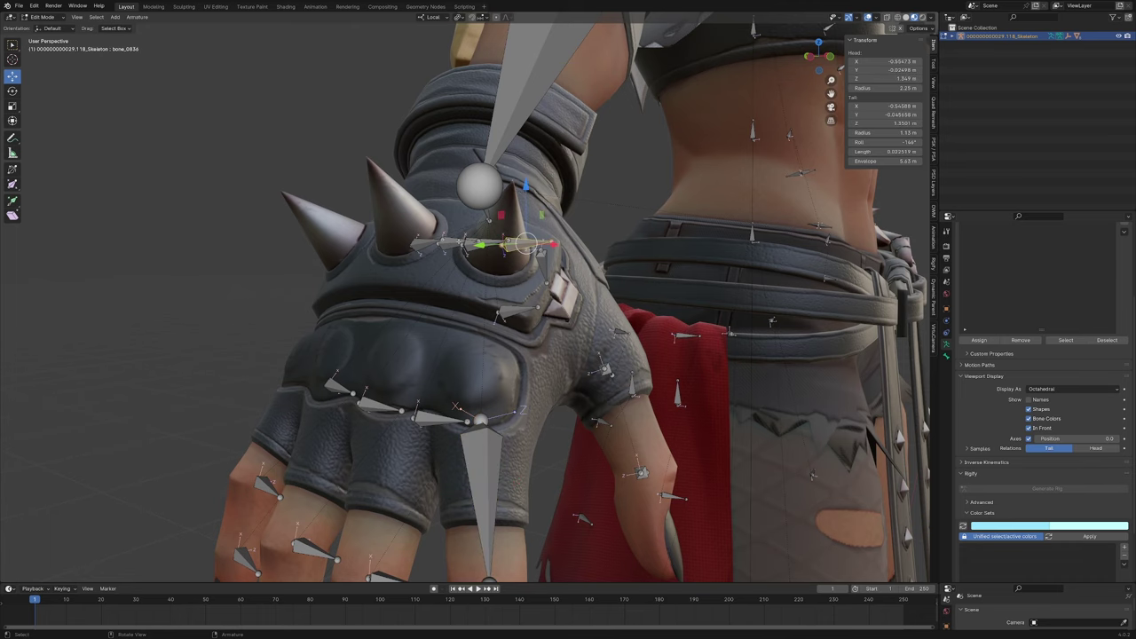
{"action": "left_click", "coordinate": [467, 242]}
{"action": "left_click", "coordinate": [488, 216]}
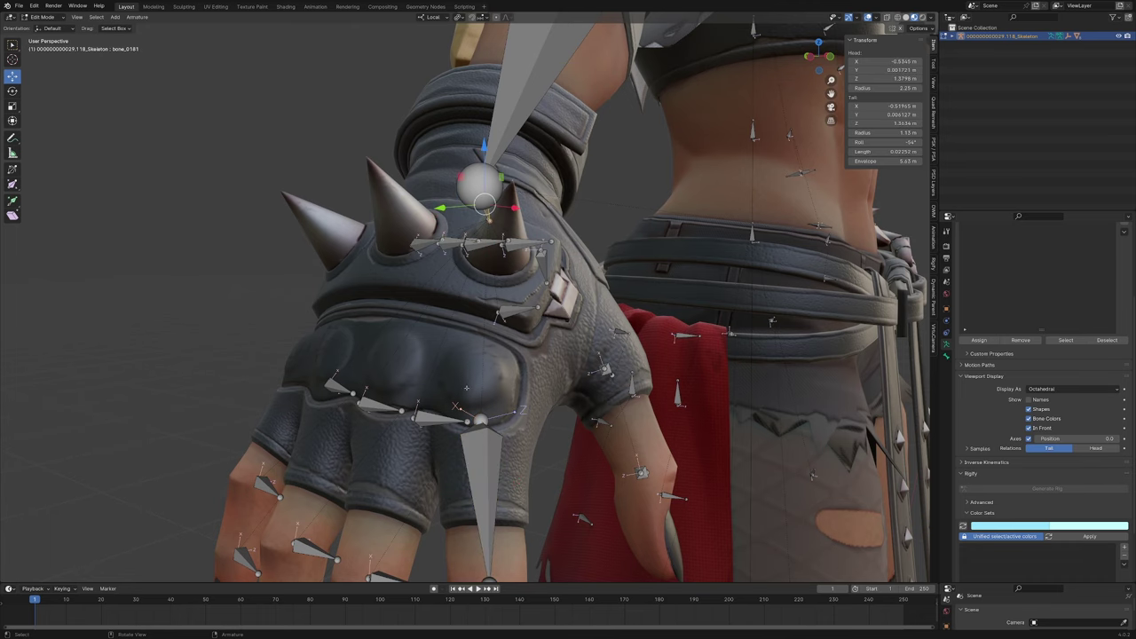
{"action": "left_click", "coordinate": [480, 454]}
{"action": "middle_click_drag", "start_coordinate": [480, 455], "coordinate": [482, 419]}
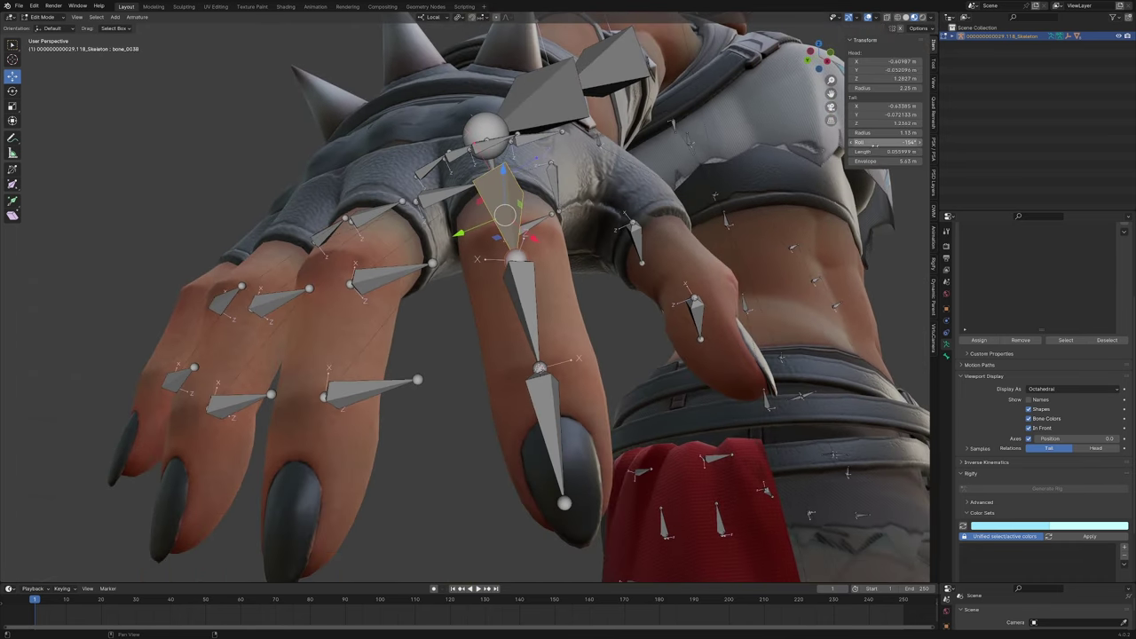
Adjust the roll of the index finger's first bone to about -176° and the middle bone's roll by eye, and select the tip bone
{"action": "left_click_drag", "start_coordinate": [874, 143], "coordinate": [855, 143]}
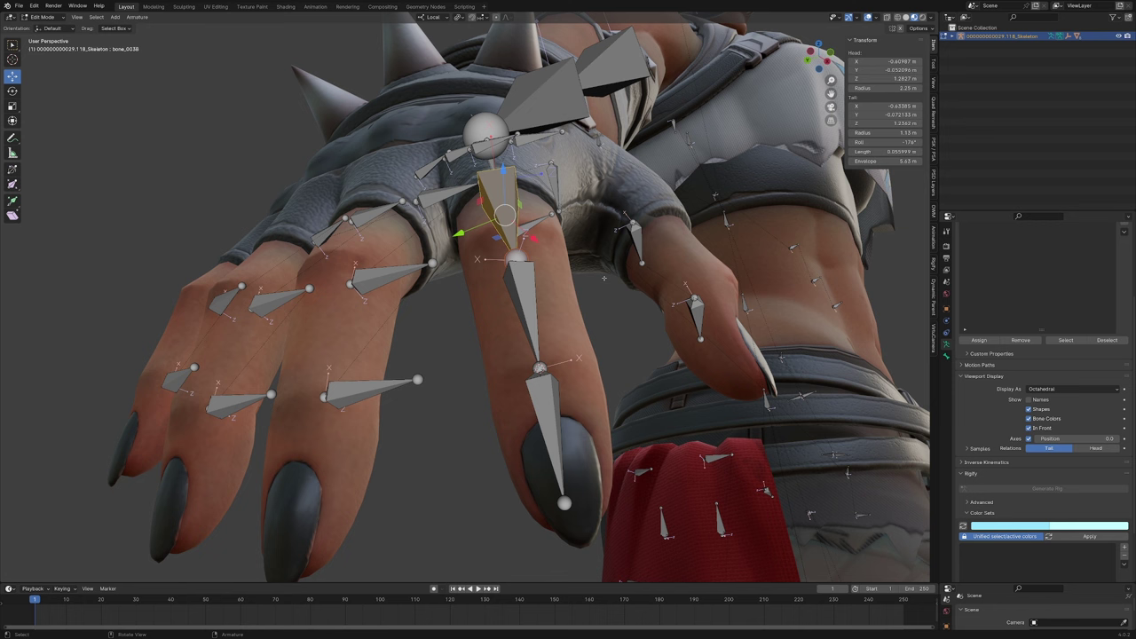
{"action": "left_click", "coordinate": [526, 279]}
{"action": "middle_click_drag", "start_coordinate": [526, 279], "coordinate": [500, 261]}
{"action": "left_click_drag", "start_coordinate": [879, 143], "coordinate": [904, 143]}
{"action": "left_click", "coordinate": [474, 345]}
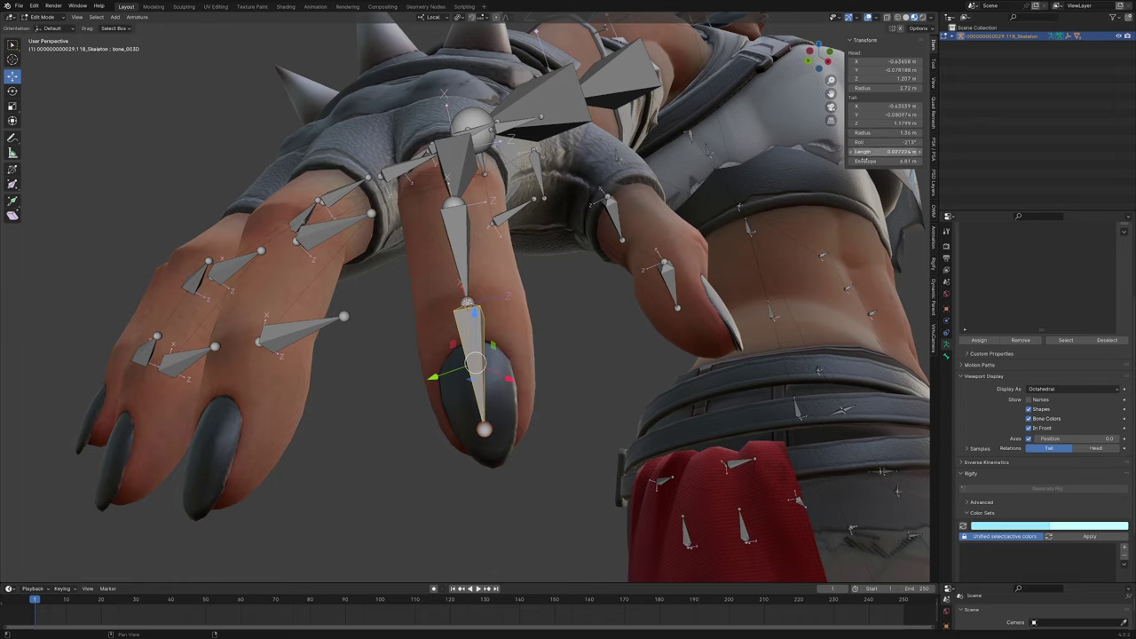
Select all three index finger bones in Pose Mode and test curling them together, then cancel the rotation
{"action": "middle_click_drag", "start_coordinate": [405, 245], "coordinate": [415, 269]}
{"action": "scroll", "coordinate": [415, 269], "scroll_direction": "down", "scroll_amount": 3}
{"action": "key", "text": "Tab"}
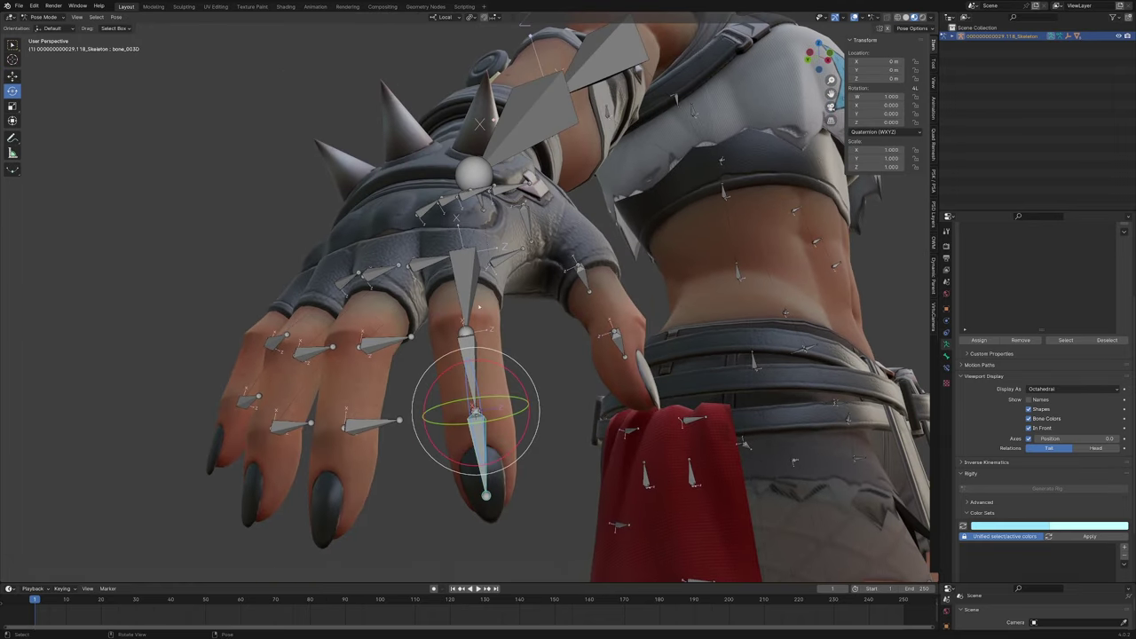
{"action": "left_click", "coordinate": [467, 283]}
{"action": "left_click", "coordinate": [471, 366], "text": "shift"}
{"action": "left_click", "coordinate": [479, 440], "text": "shift"}
{"action": "middle_click_drag", "start_coordinate": [479, 441], "coordinate": [435, 375]}
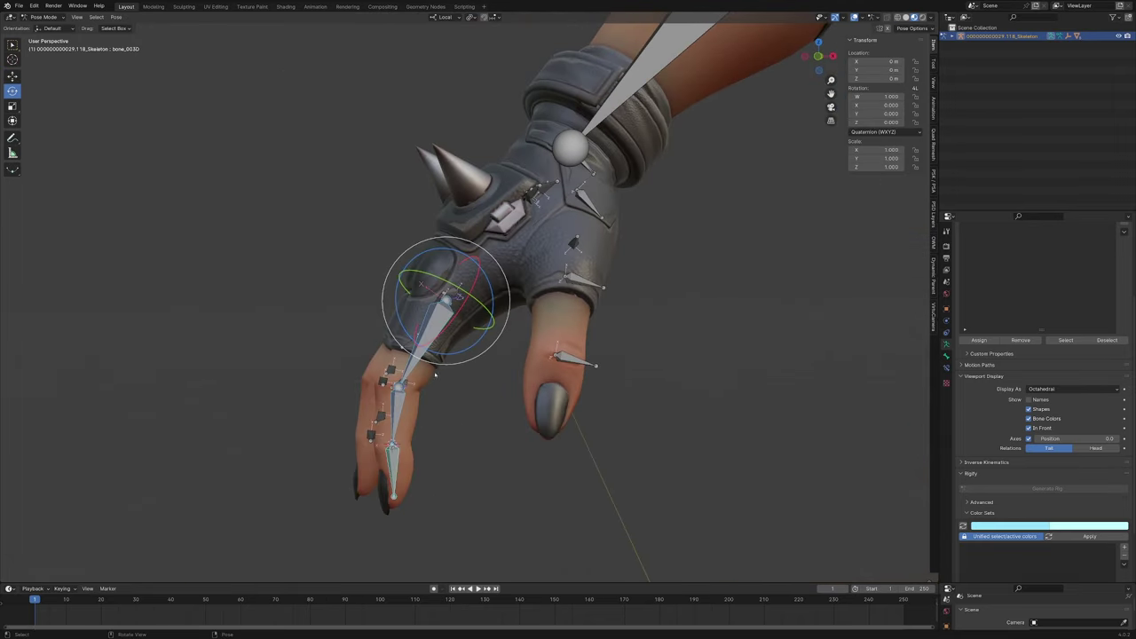
{"action": "left_click_drag", "start_coordinate": [446, 356], "coordinate": [615, 373]}
{"action": "right_click", "coordinate": [615, 372]}
Select the forearm and upper arm bones and test rotating the arm, then cancel the rotation
{"action": "scroll", "coordinate": [615, 355], "scroll_direction": "down", "scroll_amount": 9}
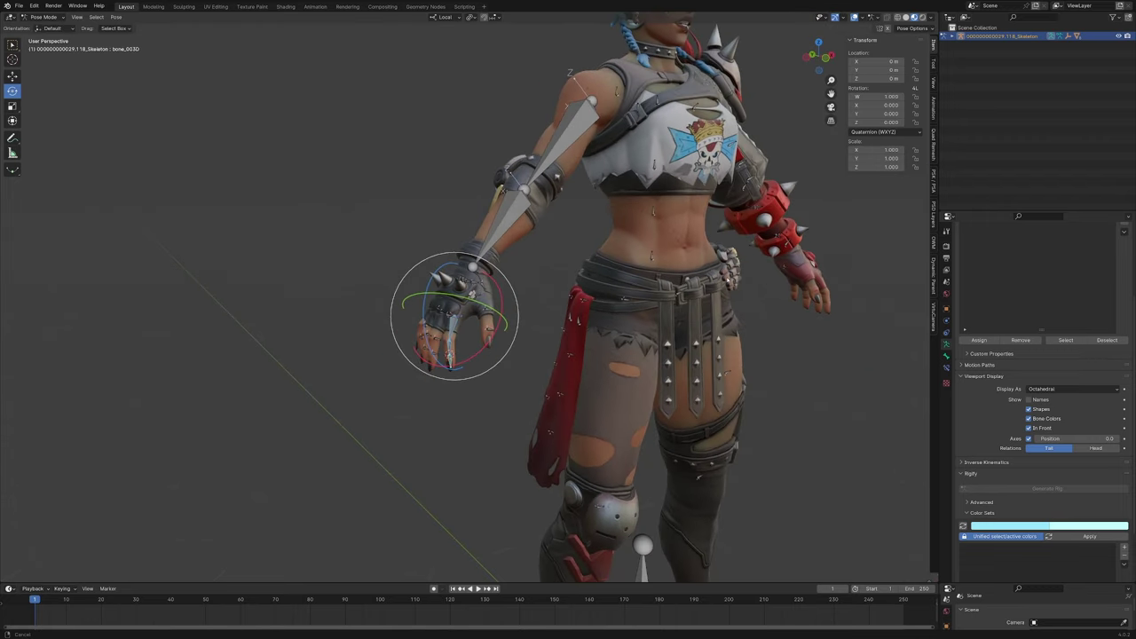
{"action": "middle_click_drag", "start_coordinate": [701, 280], "coordinate": [577, 396], "text": "shift"}
{"action": "middle_click_drag", "start_coordinate": [577, 396], "coordinate": [668, 387]}
{"action": "left_click", "coordinate": [451, 333]}
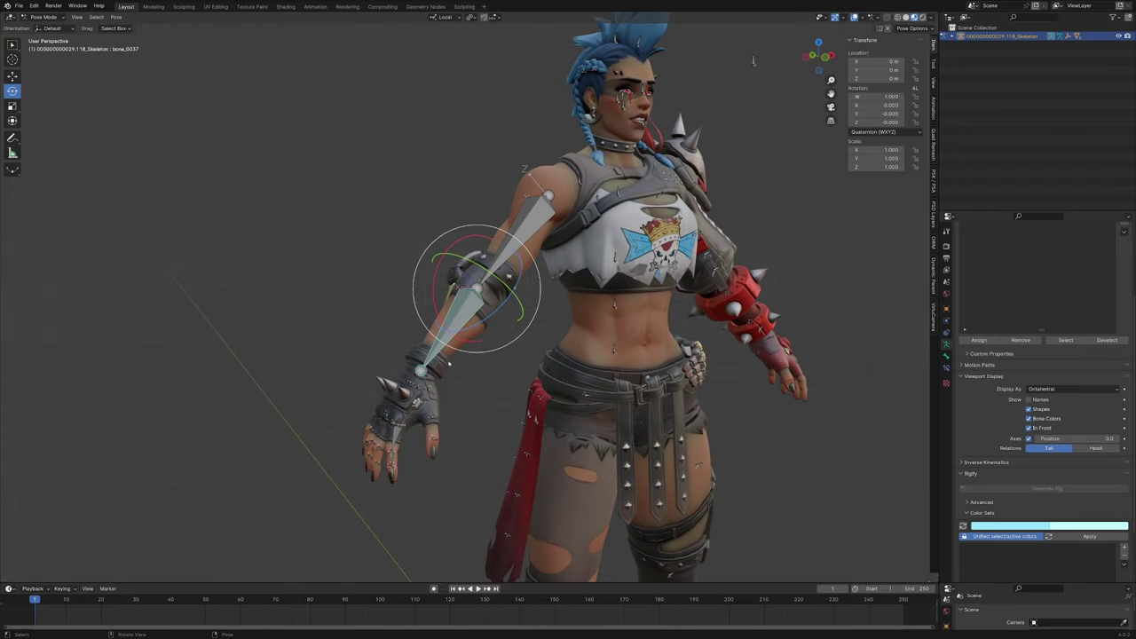
{"action": "middle_click_drag", "start_coordinate": [493, 312], "coordinate": [519, 334]}
{"action": "middle_click_drag", "start_coordinate": [471, 393], "coordinate": [491, 350], "text": "shift"}
{"action": "scroll", "coordinate": [495, 333], "scroll_direction": "up", "scroll_amount": 1}
{"action": "middle_click_drag", "start_coordinate": [497, 276], "coordinate": [519, 265]}
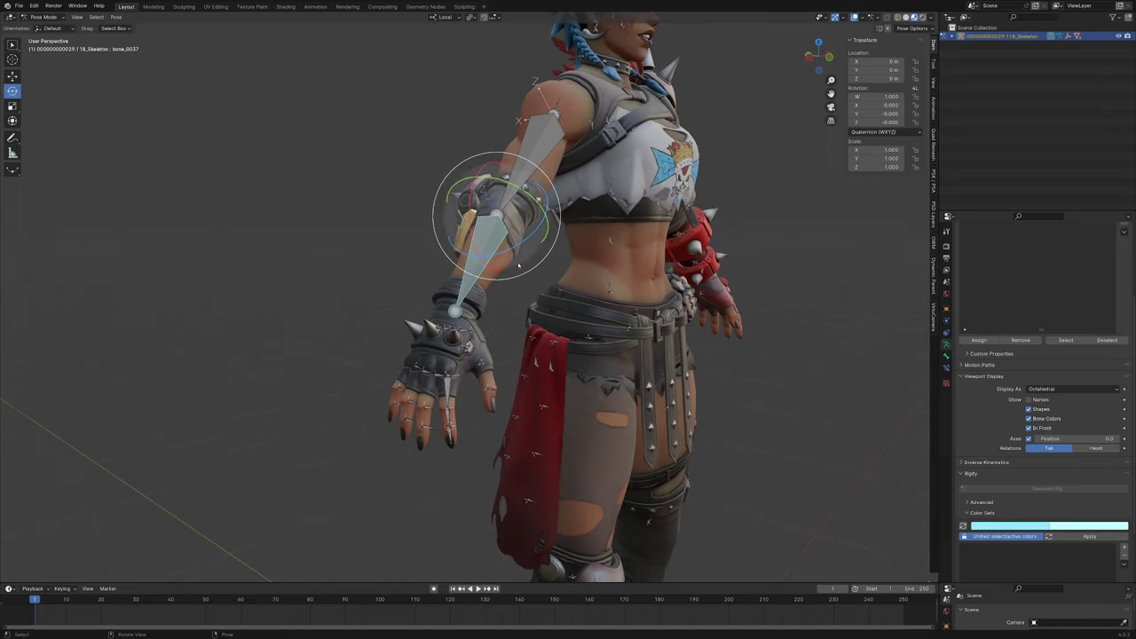
{"action": "left_click", "coordinate": [534, 168]}
{"action": "left_click_drag", "start_coordinate": [556, 144], "coordinate": [531, 167]}
{"action": "right_click", "coordinate": [531, 167]}
Nudge the tail of the index fingertip bone in Edit Mode and return to Object Mode
{"action": "middle_click_drag", "start_coordinate": [530, 177], "coordinate": [481, 183]}
{"action": "scroll", "coordinate": [481, 266], "scroll_direction": "down", "scroll_amount": 2}
{"action": "scroll", "coordinate": [471, 342], "scroll_direction": "up", "scroll_amount": 9}
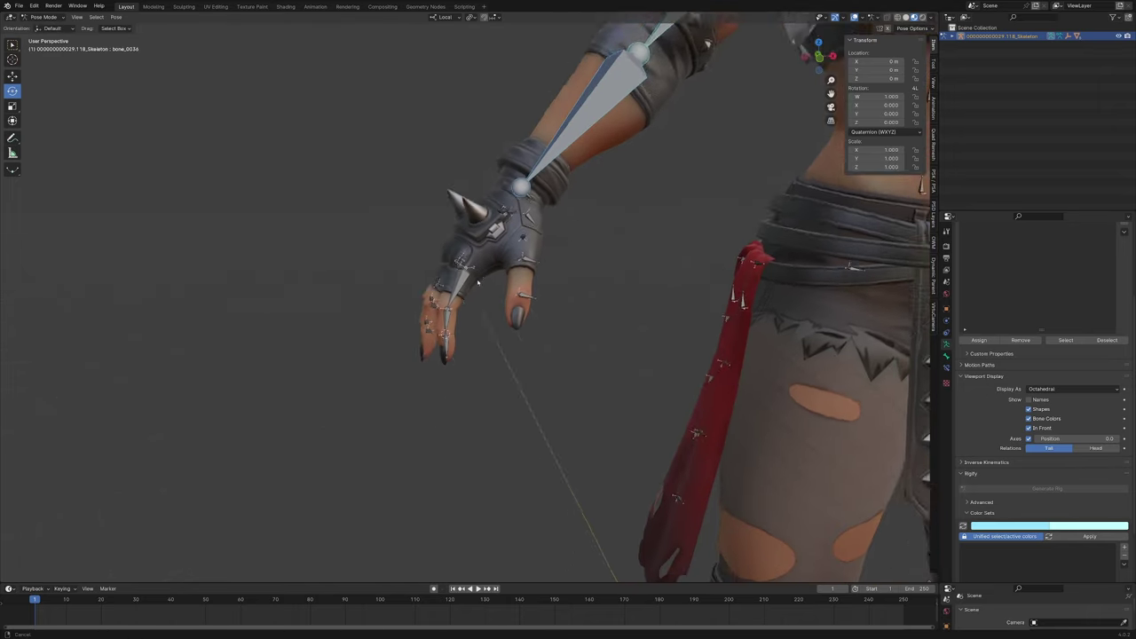
{"action": "key", "text": "ctrl+Tab"}
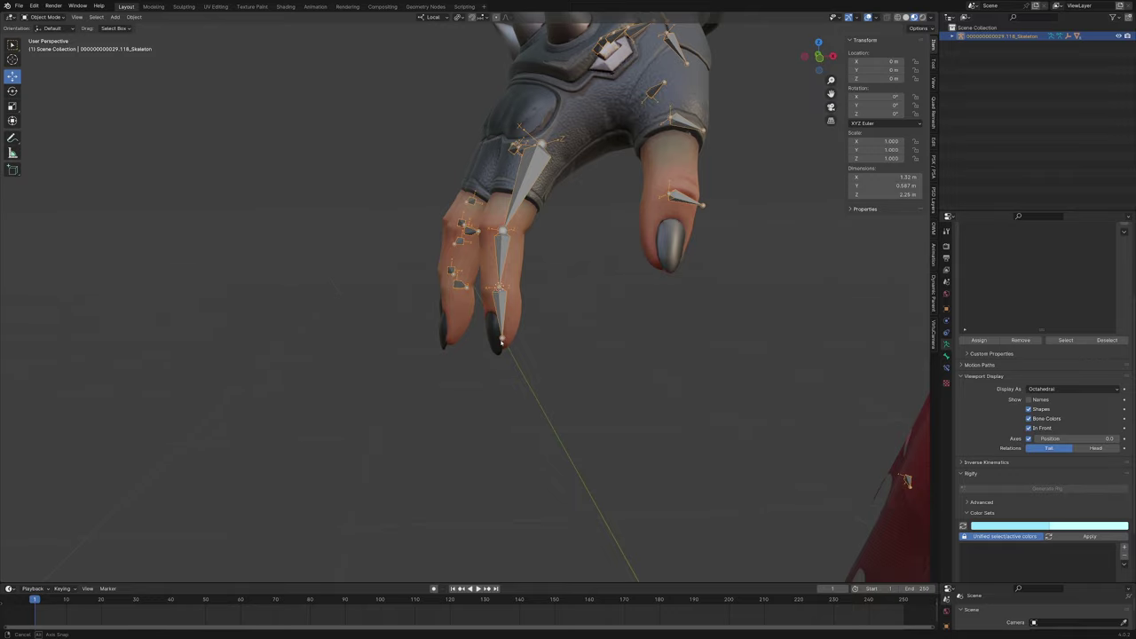
{"action": "key", "text": "ctrl+Tab"}
{"action": "middle_click_drag", "start_coordinate": [502, 342], "coordinate": [363, 413]}
{"action": "key", "text": "Tab"}
{"action": "left_click", "coordinate": [563, 327]}
{"action": "key", "text": "g"}
{"action": "left_click", "coordinate": [565, 332]}
{"action": "scroll", "coordinate": [634, 338], "scroll_direction": "down", "scroll_amount": 1}
{"action": "scroll", "coordinate": [583, 346], "scroll_direction": "down", "scroll_amount": 4}
{"action": "key", "text": "Tab"}
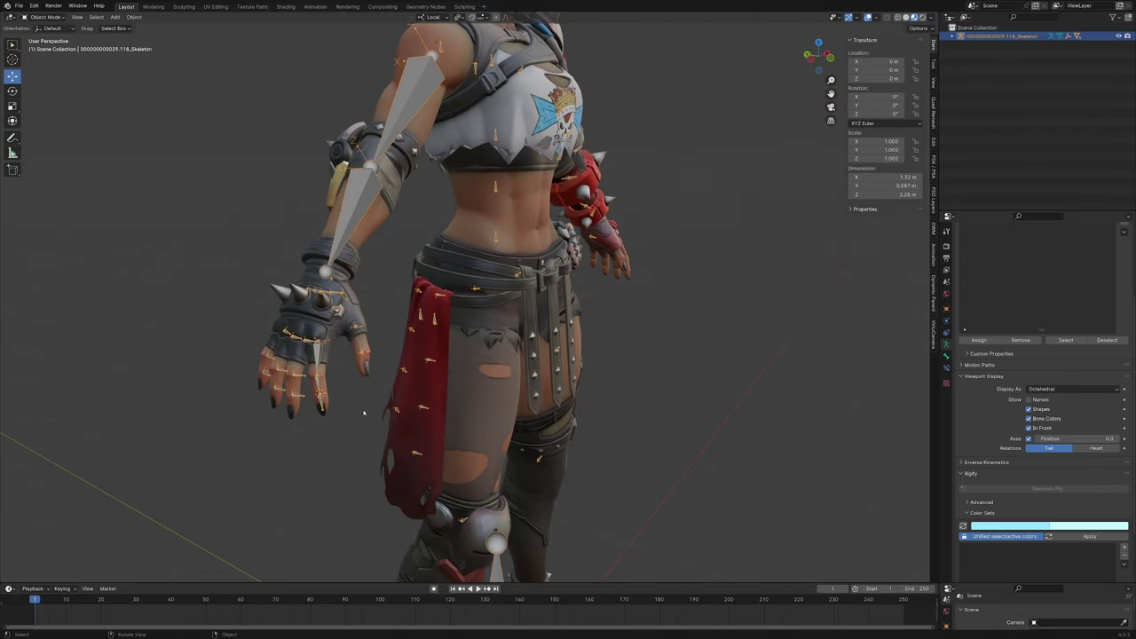
{"action": "scroll", "coordinate": [363, 413], "scroll_direction": "down", "scroll_amount": 2}
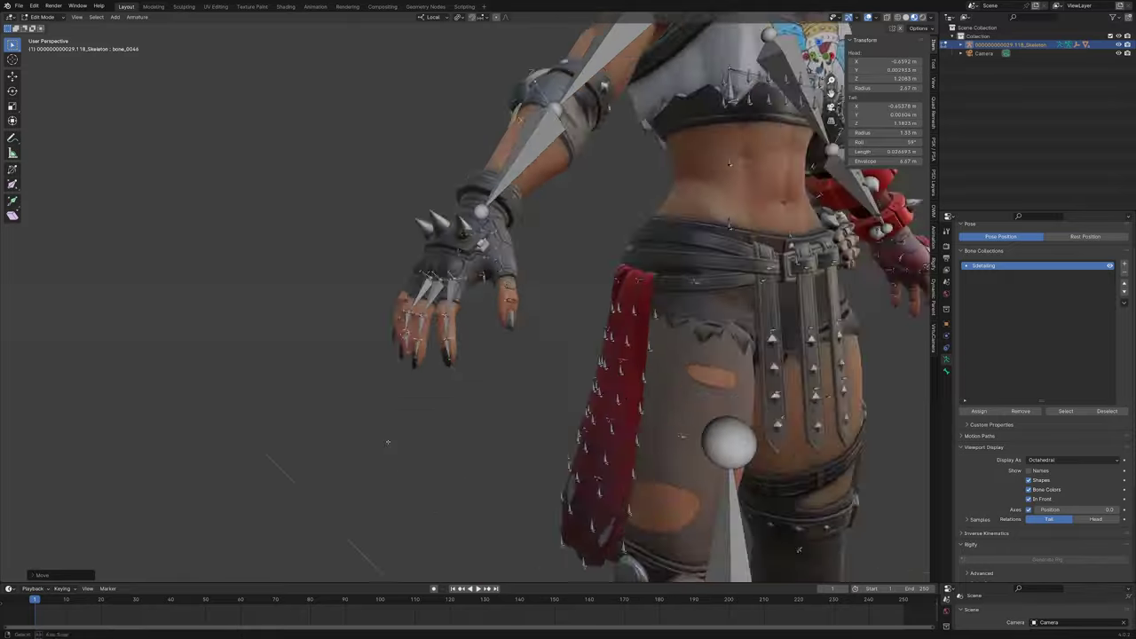
Examine the connected arm, leg and spine bones from the back and front, and select the collarbone bone on the bare-shouldered side
{"action": "middle_click_drag", "start_coordinate": [417, 355], "coordinate": [451, 364]}
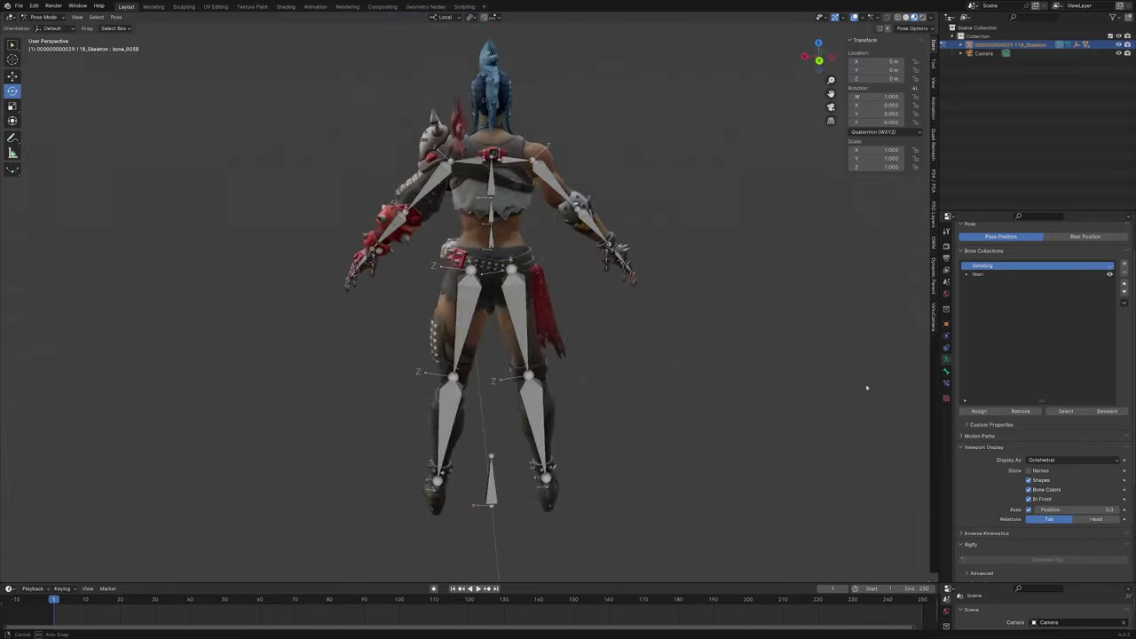
{"action": "middle_click_drag", "start_coordinate": [867, 388], "coordinate": [412, 358]}
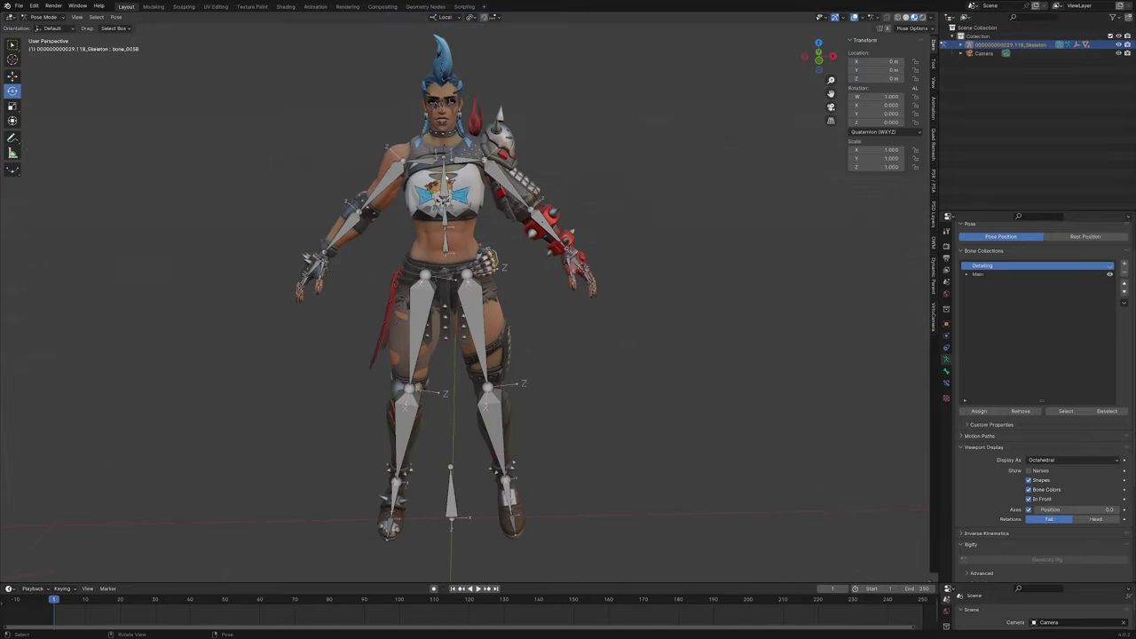
{"action": "middle_click_drag", "start_coordinate": [479, 178], "coordinate": [486, 182]}
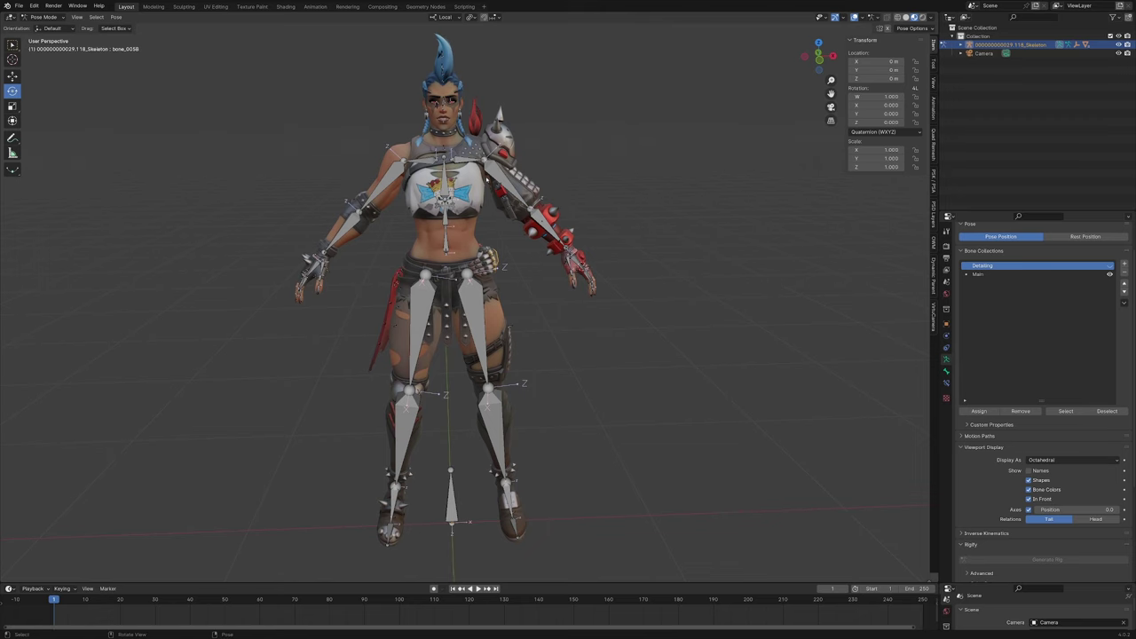
{"action": "scroll", "coordinate": [483, 167], "scroll_direction": "up", "scroll_amount": 4}
{"action": "middle_click_drag", "start_coordinate": [464, 167], "coordinate": [473, 250], "text": "shift"}
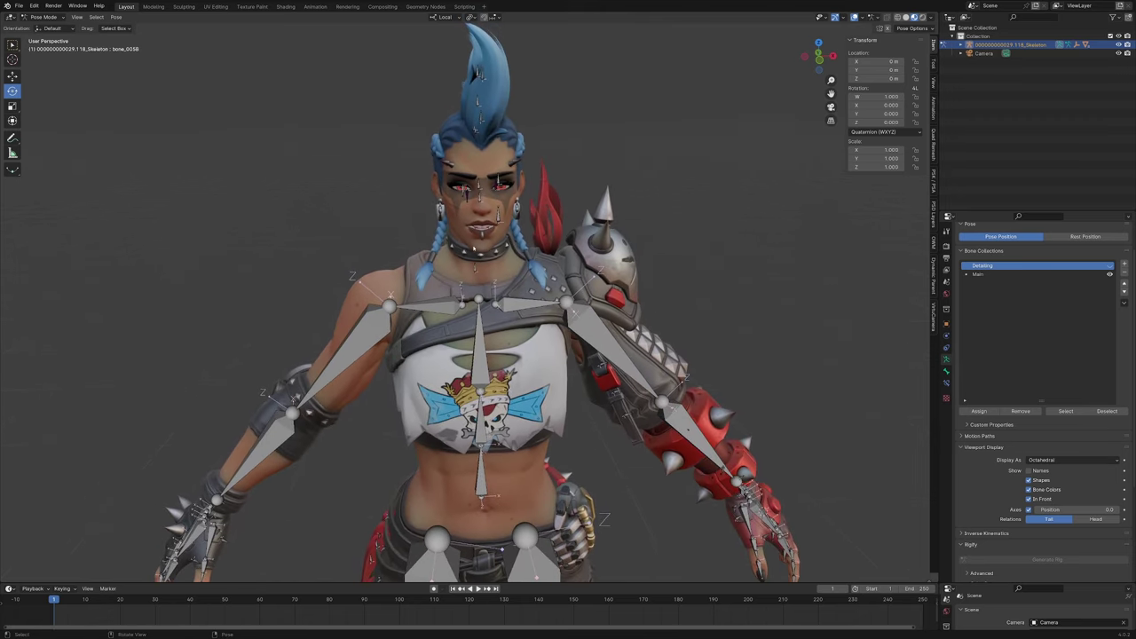
{"action": "left_click", "coordinate": [448, 310]}
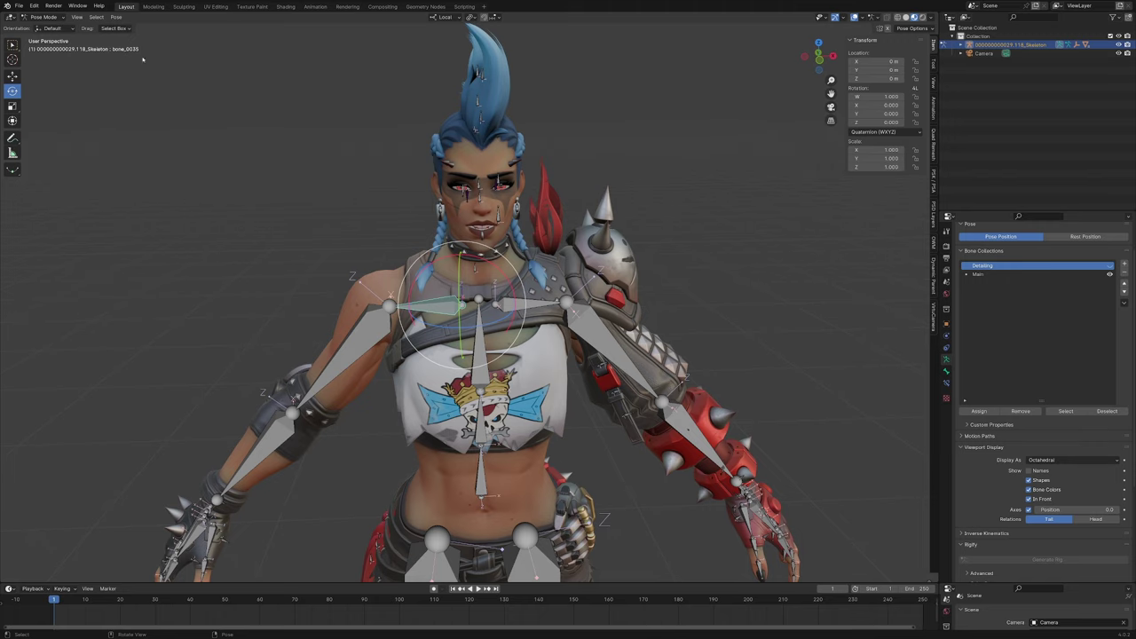
{"action": "middle_click_drag", "start_coordinate": [347, 209], "coordinate": [345, 197]}
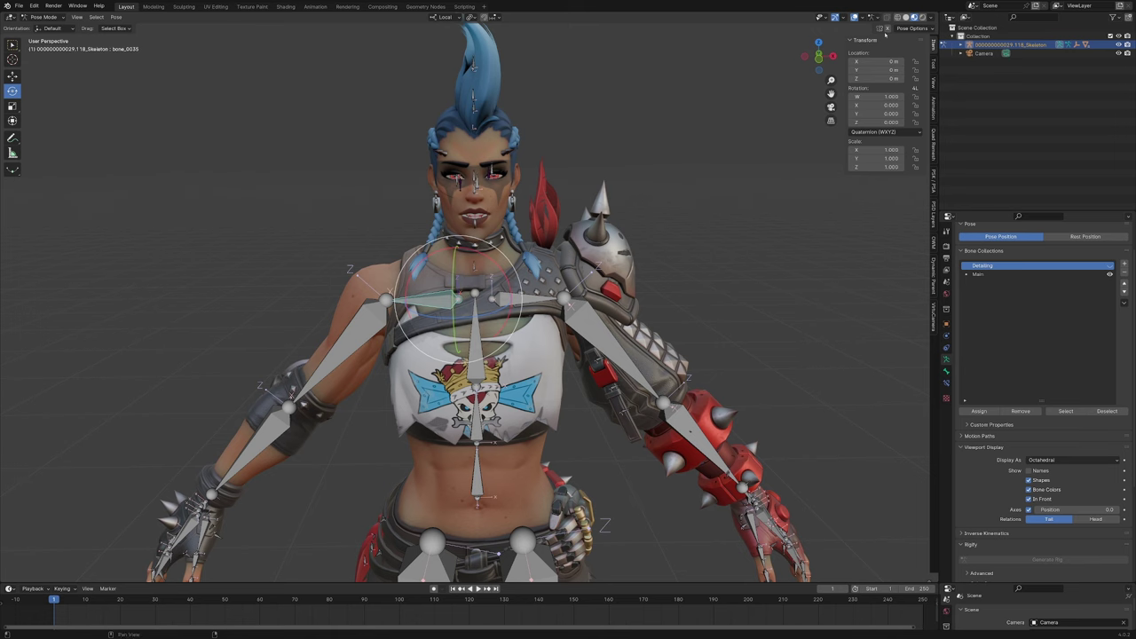
Test rotating the bare-shouldered collarbone with X-axis mirroring on, then undo the rotation
{"action": "mouse_move", "coordinate": [501, 260]}
{"action": "left_mouse_down"}
{"action": "mouse_move", "coordinate": [518, 281]}
{"action": "mouse_move", "coordinate": [491, 251]}
{"action": "left_mouse_up"}
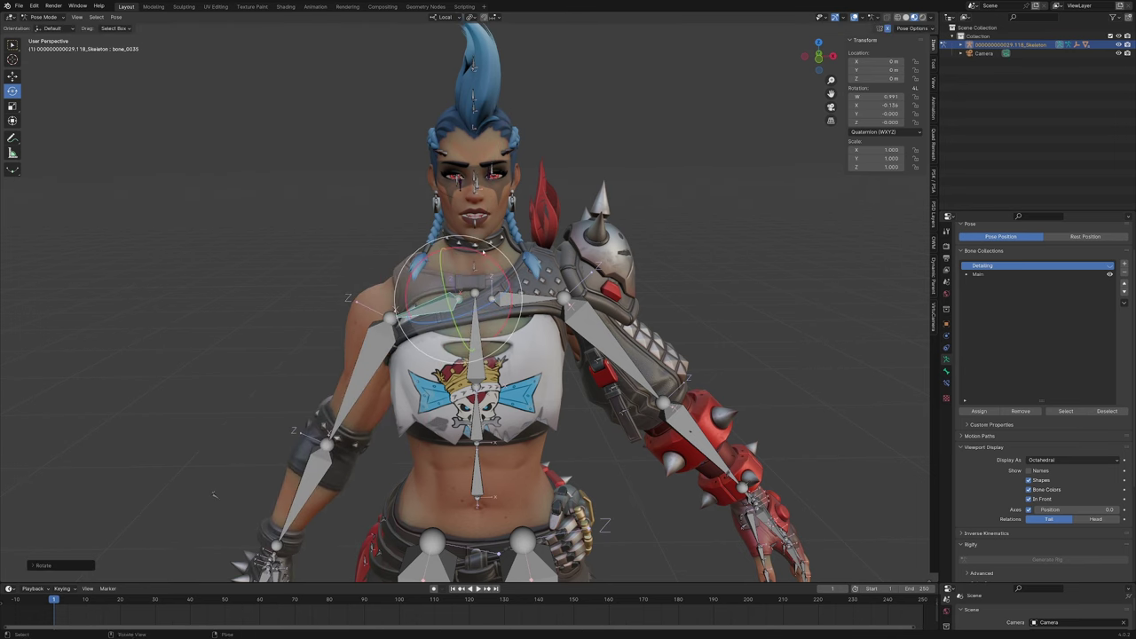
{"action": "key", "text": "ctrl+z"}
Select the two collarbone bones in turn to compare their names, and look over the whole character's main bones
{"action": "left_click", "coordinate": [509, 303]}
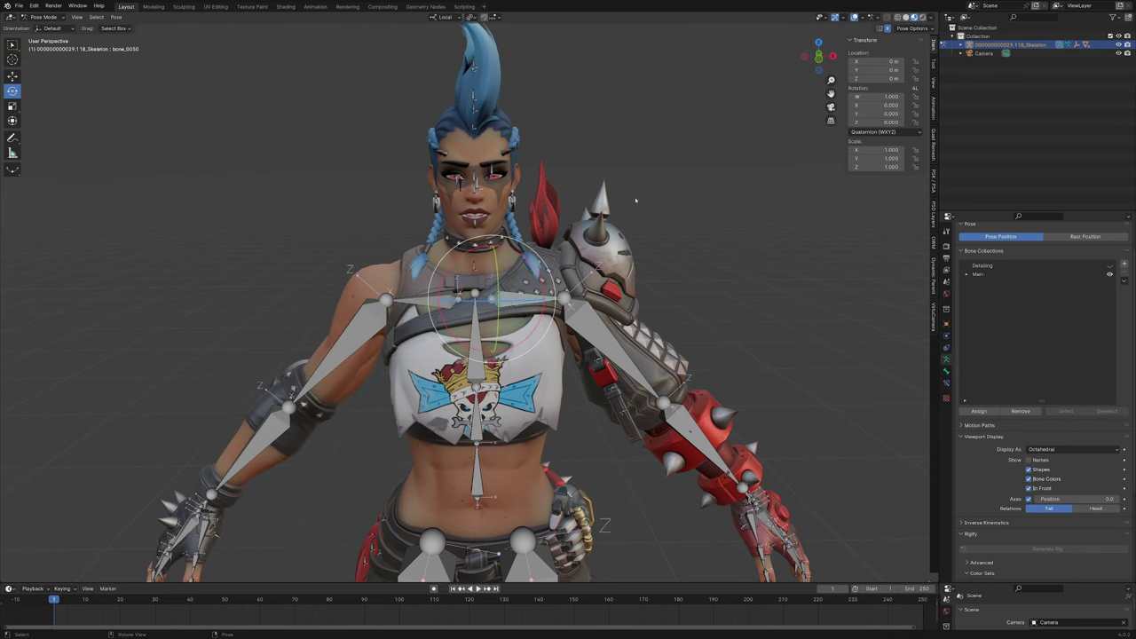
{"action": "left_click", "coordinate": [424, 306]}
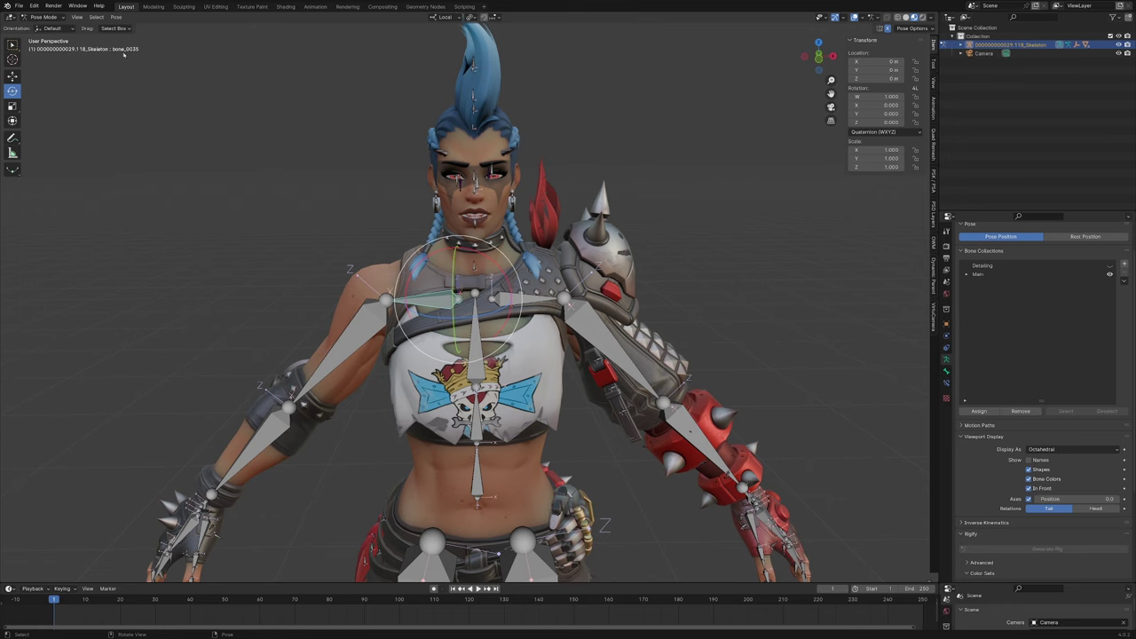
{"action": "key", "text": "ctrl+z"}
{"action": "key", "text": "ctrl+shift+z"}
{"action": "middle_click_drag", "start_coordinate": [382, 288], "coordinate": [357, 297]}
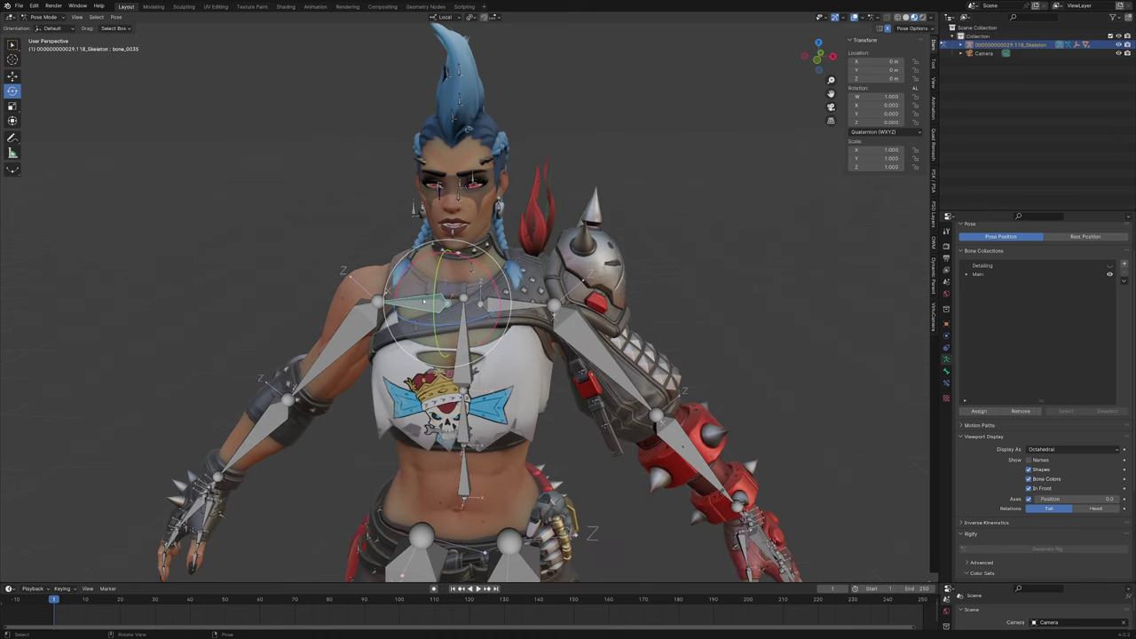
{"action": "left_click", "coordinate": [522, 305]}
{"action": "middle_click_drag", "start_coordinate": [484, 293], "coordinate": [351, 233]}
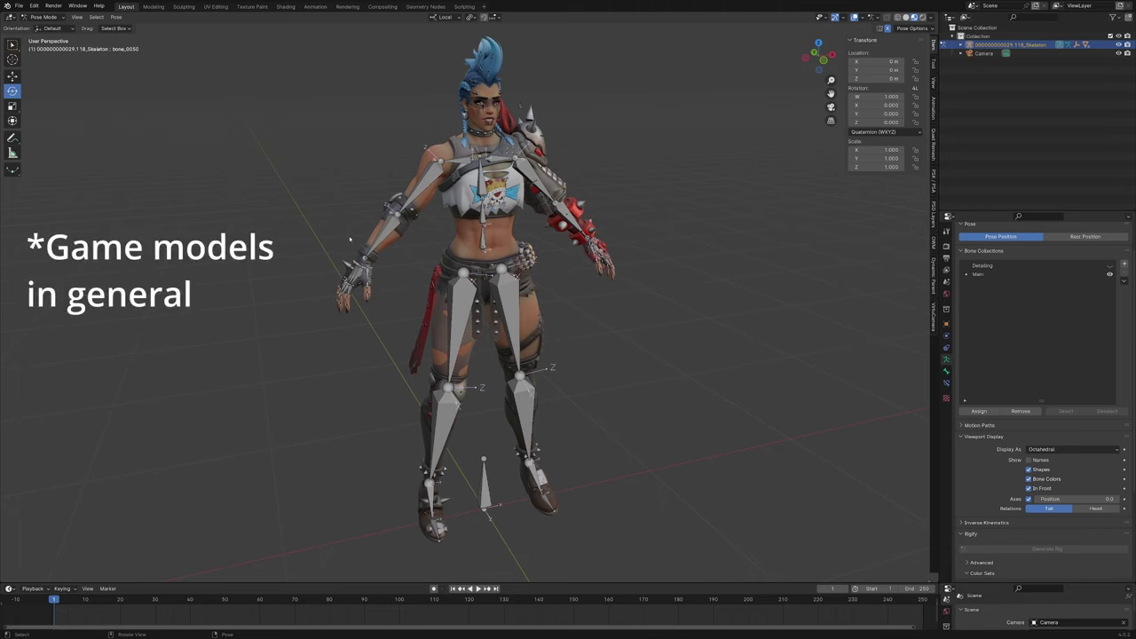
{"action": "middle_click_drag", "start_coordinate": [350, 237], "coordinate": [372, 255]}
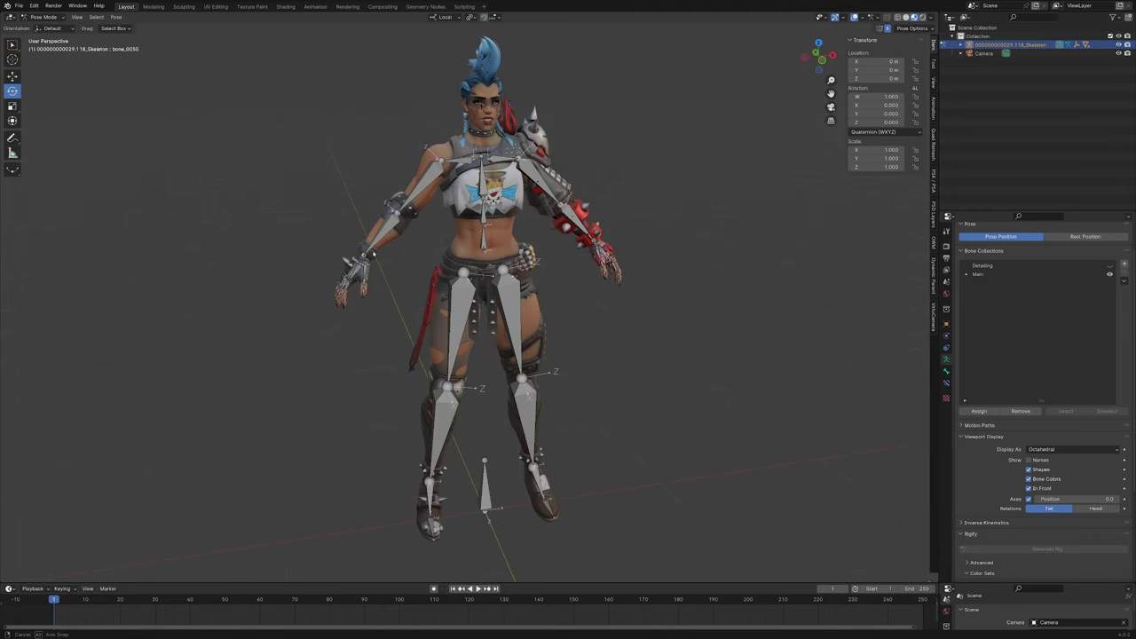